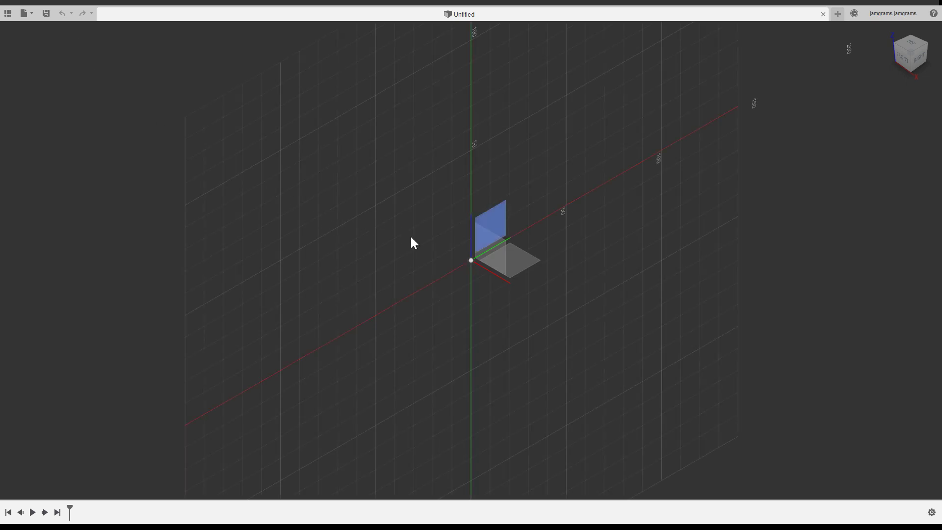
# Step: Start a sketch on the vertical origin plane, viewed square-on from the right
pyautogui.click(497, 223)
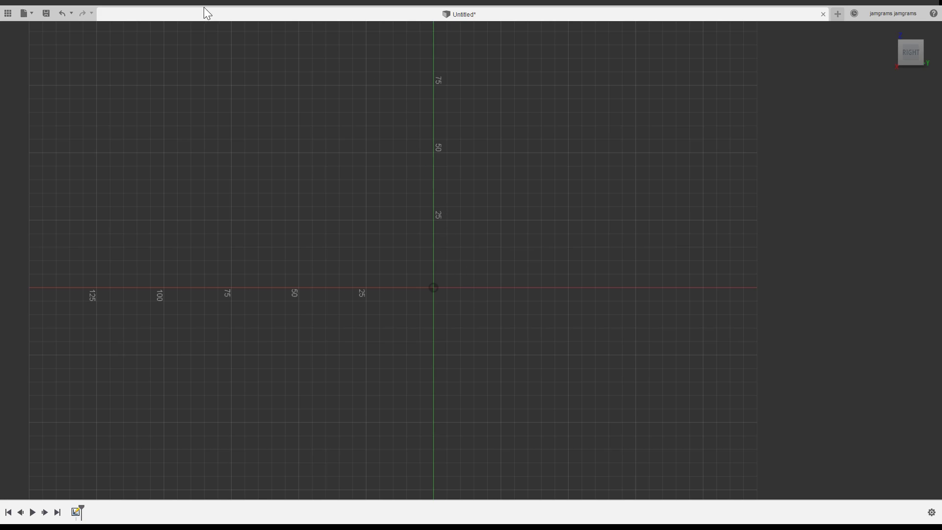
# Step: Place a line's first point on the vertical axis just below the origin
pyautogui.press('r')
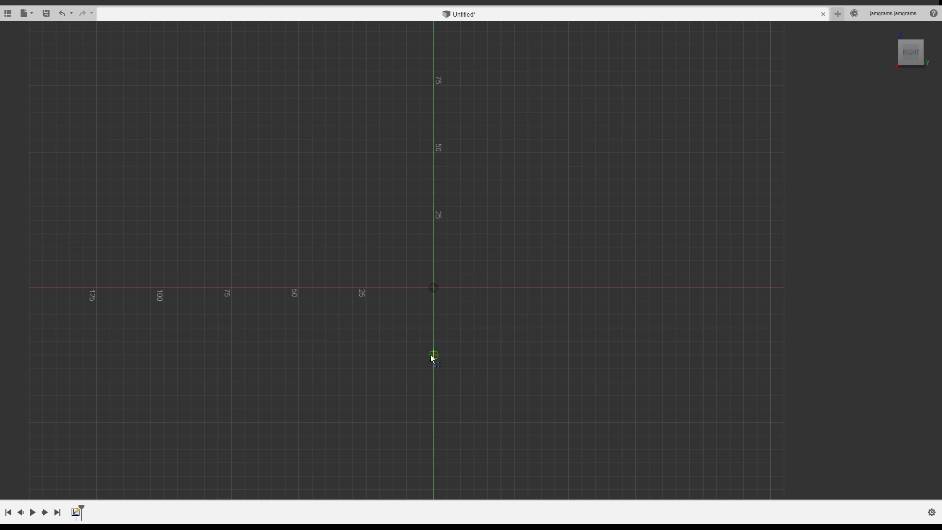
pyautogui.click(433, 355)
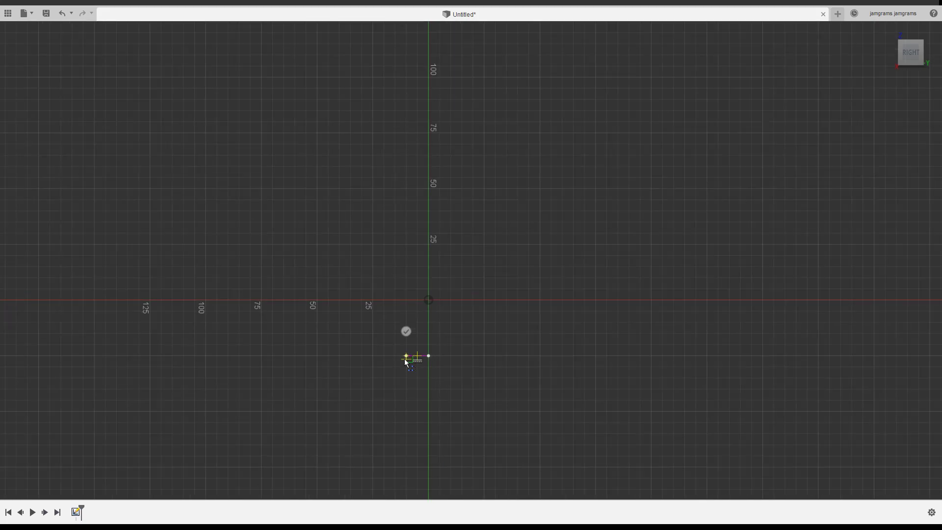
# Step: Draw a horizontal base line left from the axis, then redraw a tall vertical line from its left end
pyautogui.scroll(5, 406, 362)
pyautogui.scroll(3, 404, 359)
pyautogui.scroll(2, 404, 358)
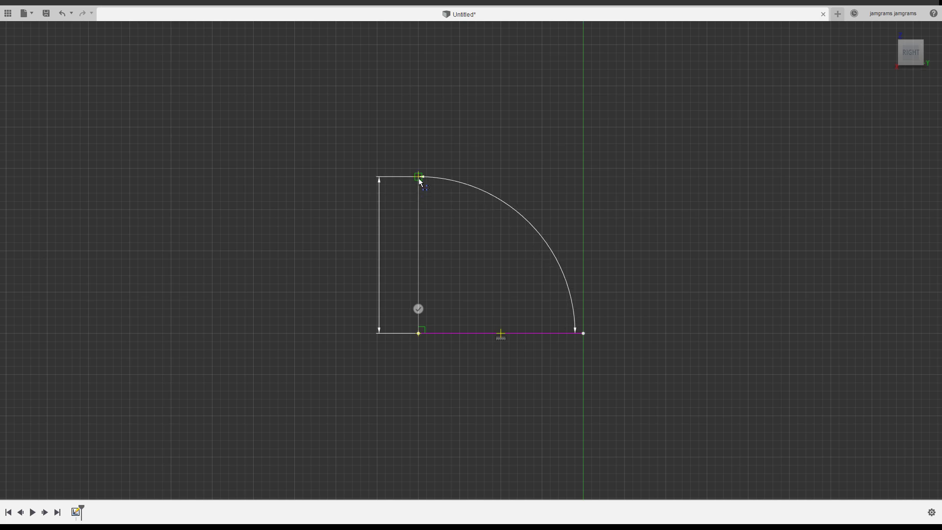
pyautogui.click(419, 148)
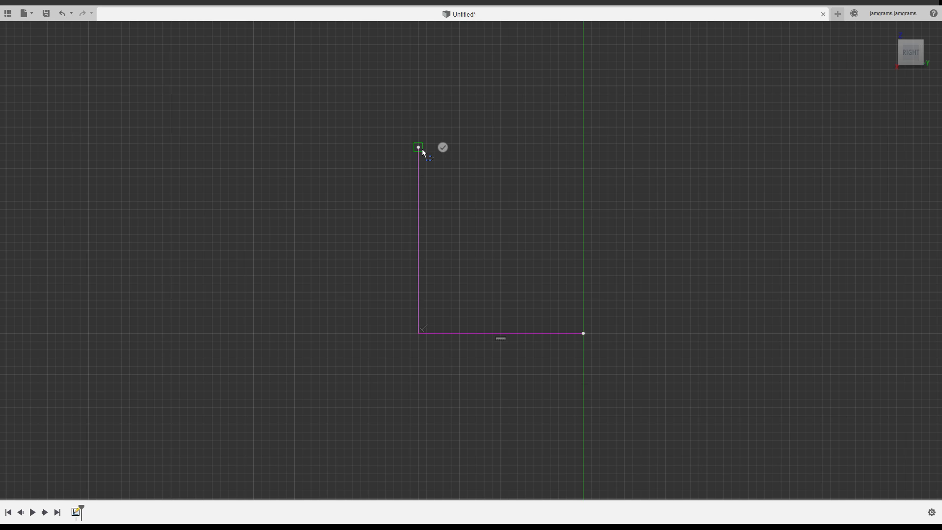
pyautogui.press('Escape')
pyautogui.hotkey('ctrl', 'z')
pyautogui.click(419, 333)
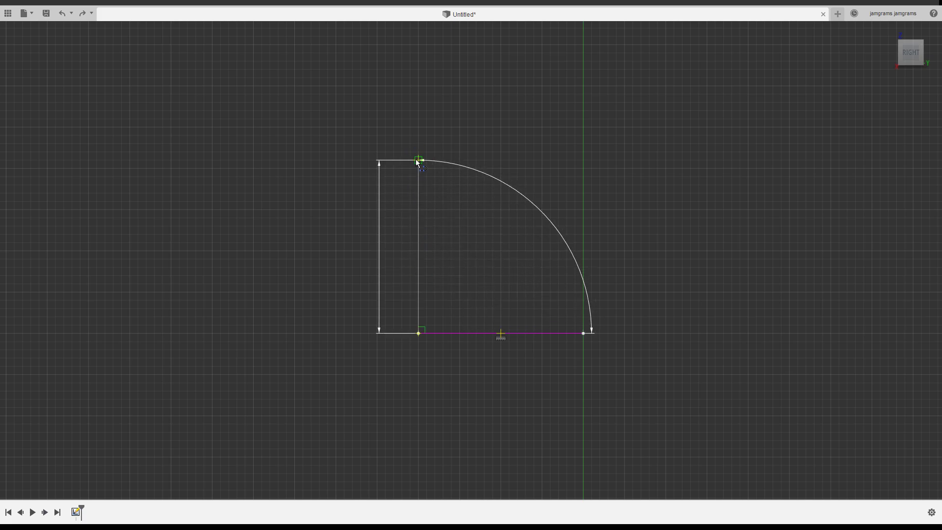
pyautogui.click(418, 161)
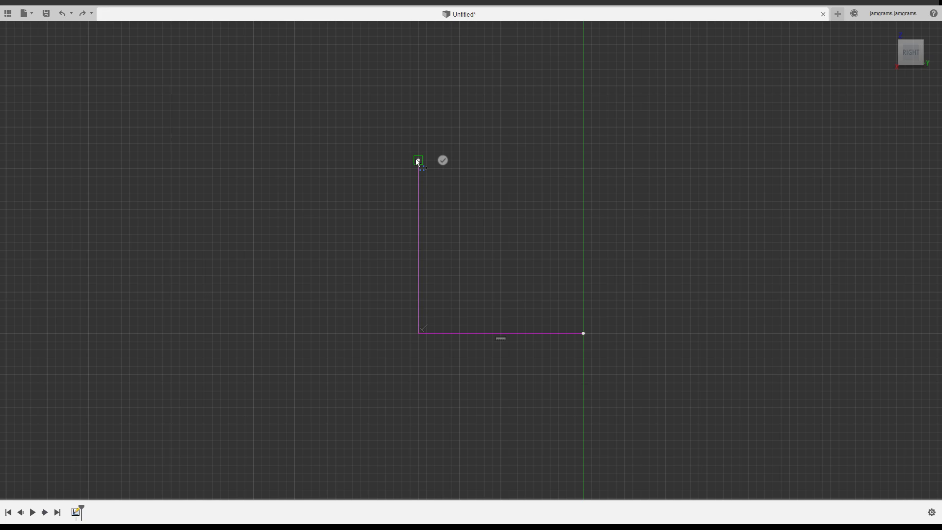
# Step: From the vertical line's top, add a short line right, a short drop and a horizontal step
pyautogui.moveTo(417, 162); pyautogui.dragTo(460, 164)
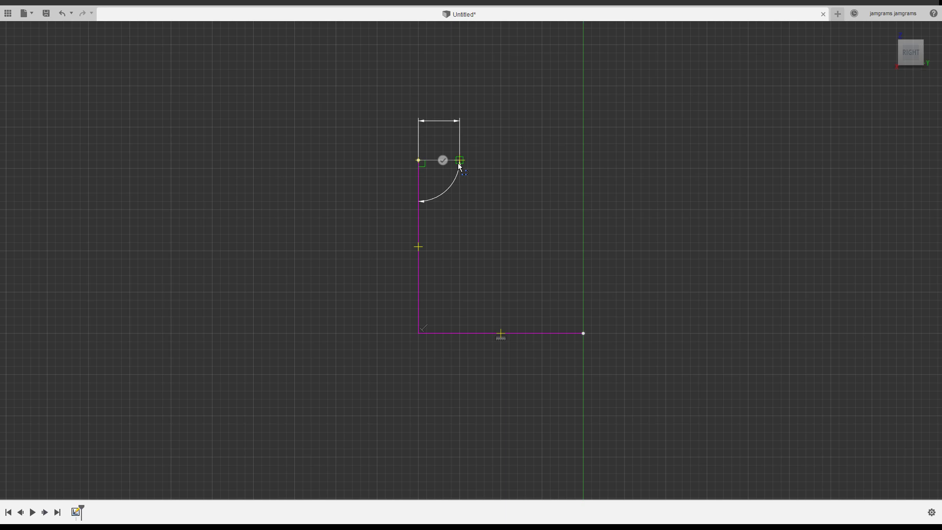
pyautogui.moveTo(461, 163); pyautogui.dragTo(583, 166)
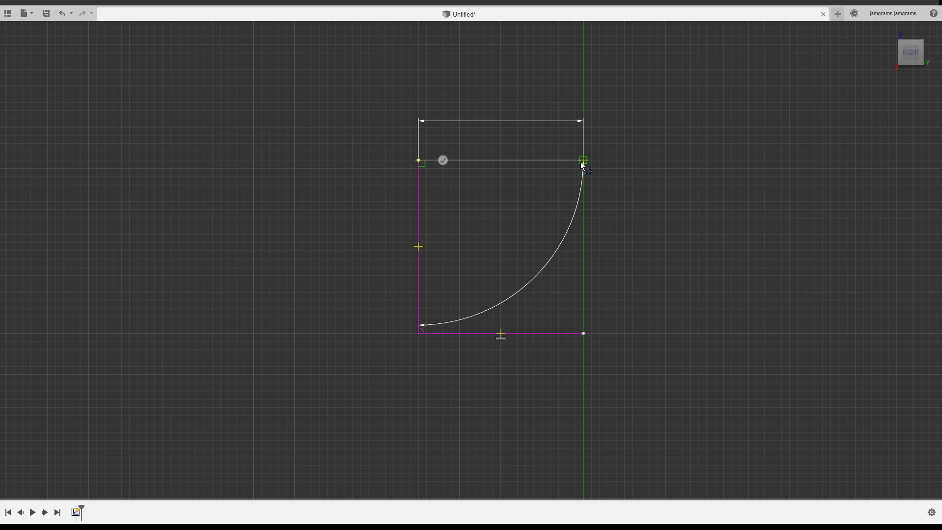
pyautogui.moveTo(583, 165); pyautogui.dragTo(500, 167)
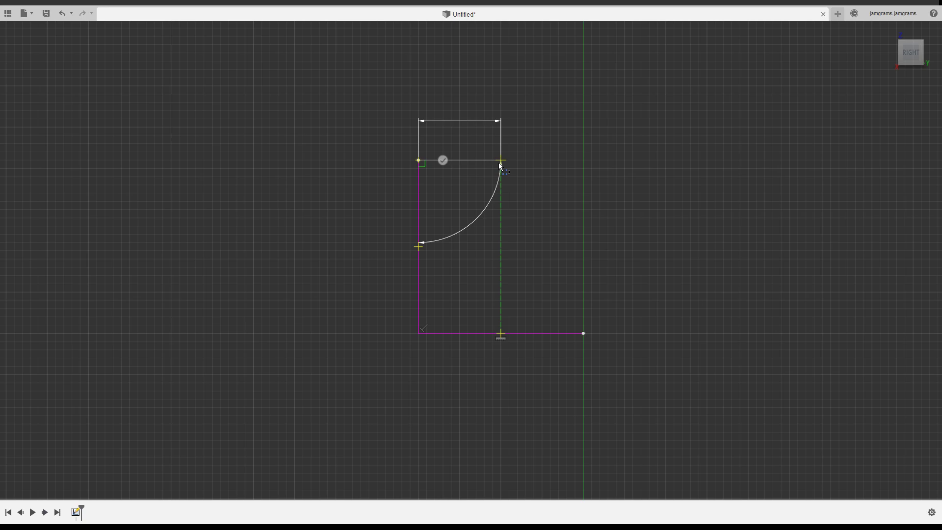
pyautogui.moveTo(500, 166)
pyautogui.mouseDown()
pyautogui.moveTo(464, 161)
pyautogui.moveTo(449, 209)
pyautogui.moveTo(461, 205)
pyautogui.mouseUp()
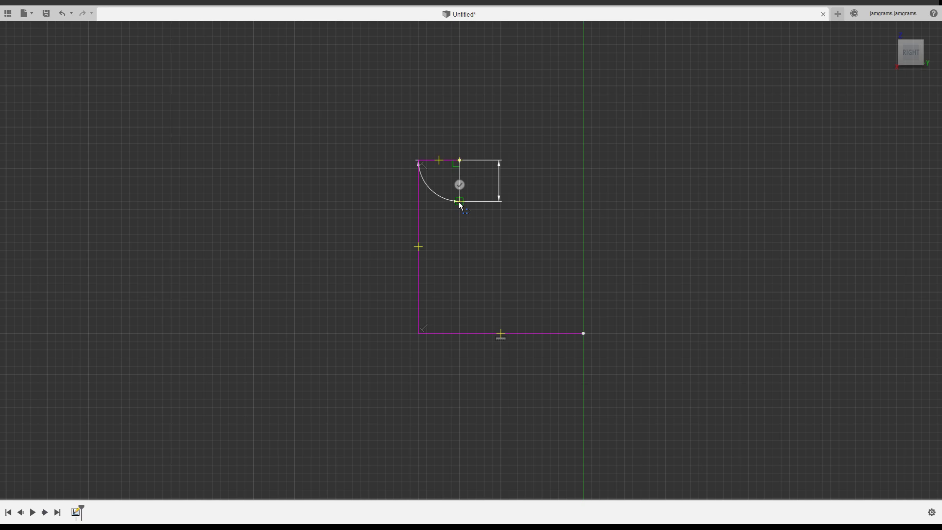
pyautogui.moveTo(459, 202); pyautogui.dragTo(511, 205)
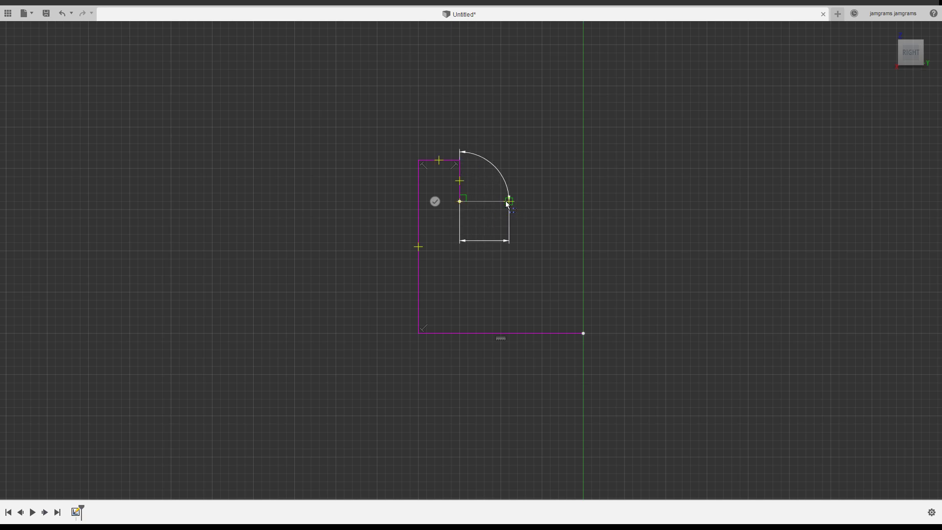
pyautogui.moveTo(510, 206); pyautogui.dragTo(502, 204)
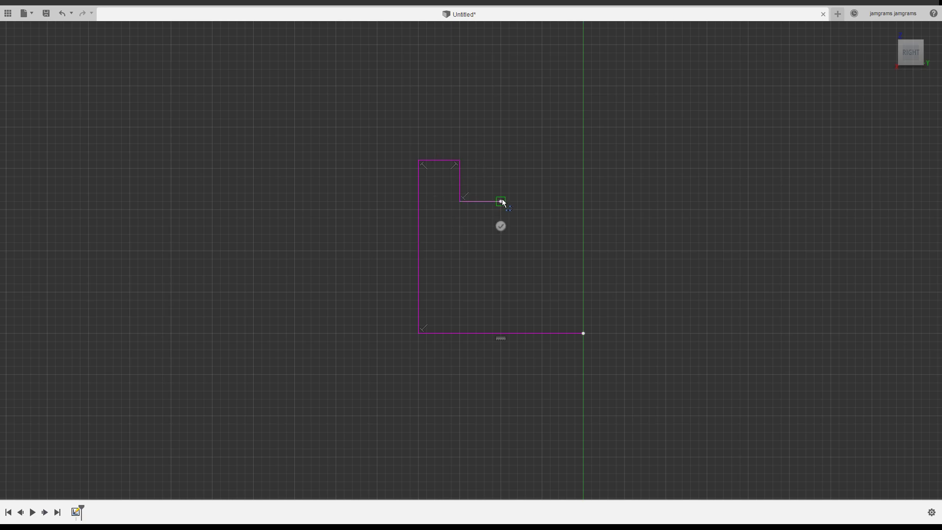
pyautogui.moveTo(500, 201)
pyautogui.mouseDown()
pyautogui.moveTo(585, 207)
pyautogui.moveTo(501, 289)
pyautogui.mouseUp()
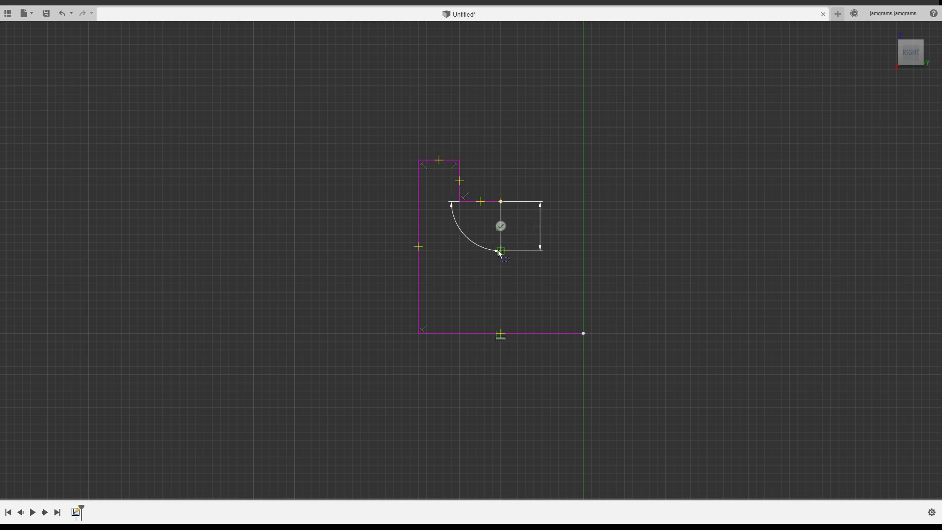
pyautogui.press('Escape')
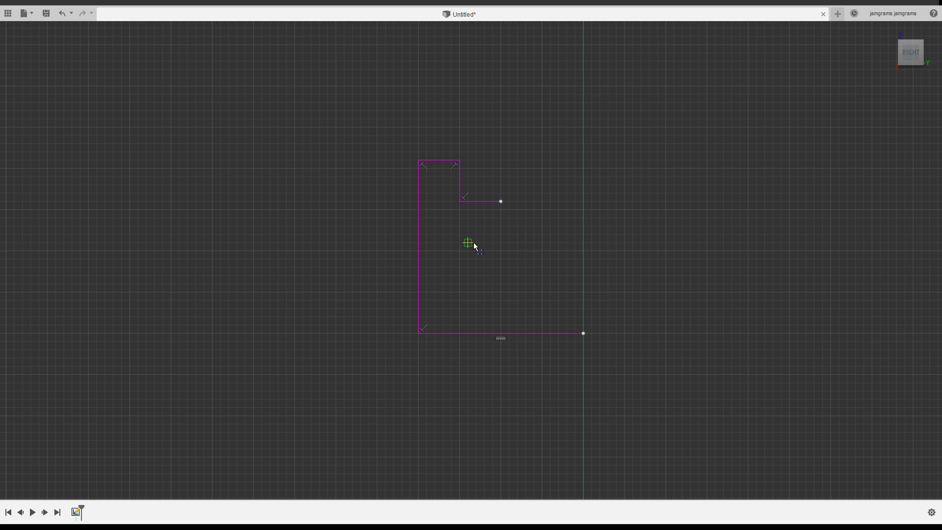
# Step: Undo the step and drop lines so only the short top line remains above the upright
pyautogui.click(500, 201)
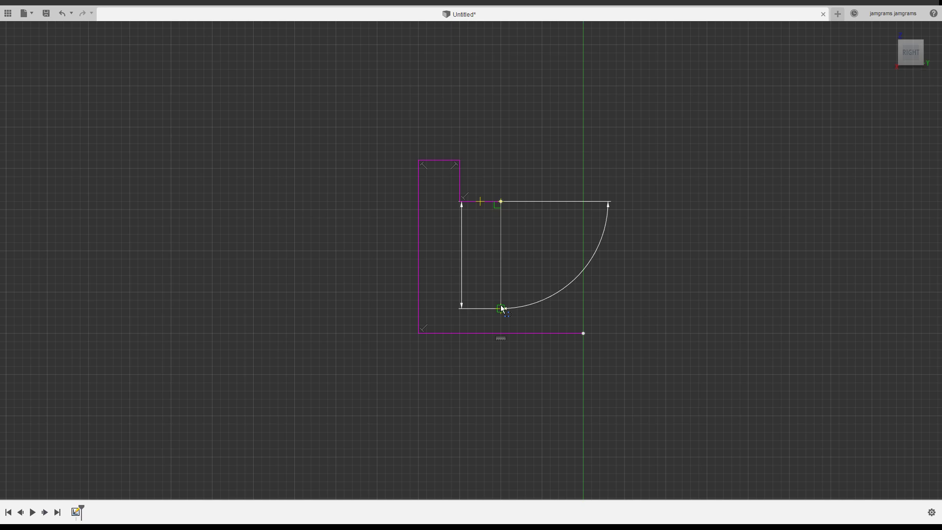
pyautogui.moveTo(503, 309); pyautogui.dragTo(506, 298)
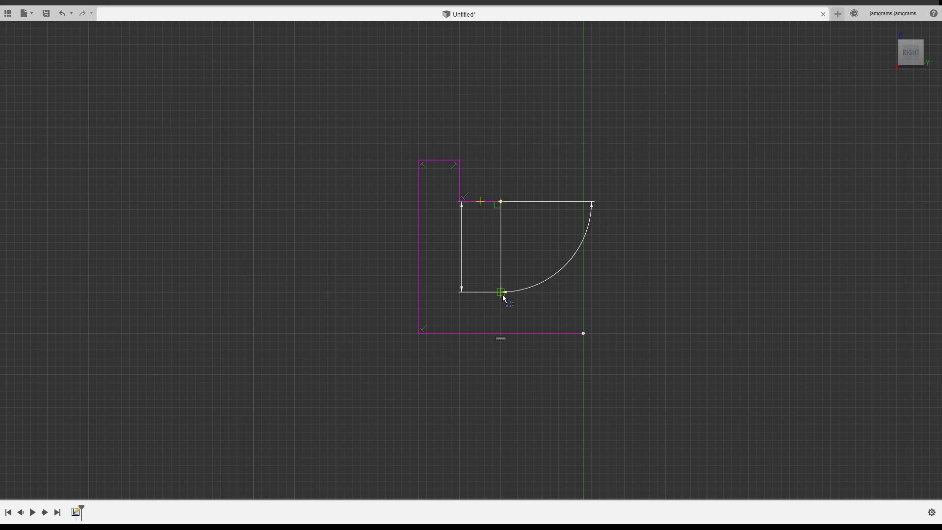
pyautogui.press('Escape')
pyautogui.hotkey('ctrl', 'z')
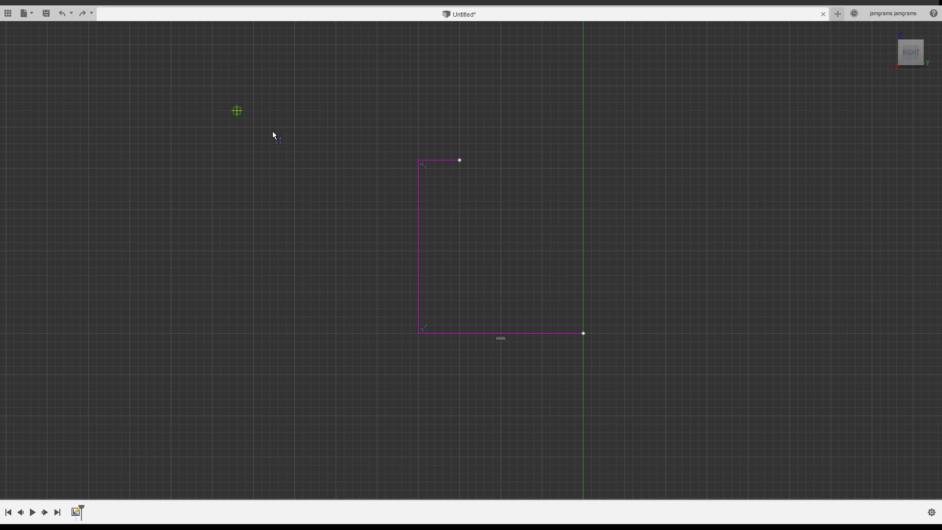
# Step: Undo the short top line and remove the vertical line, keeping the base line
pyautogui.click(460, 161)
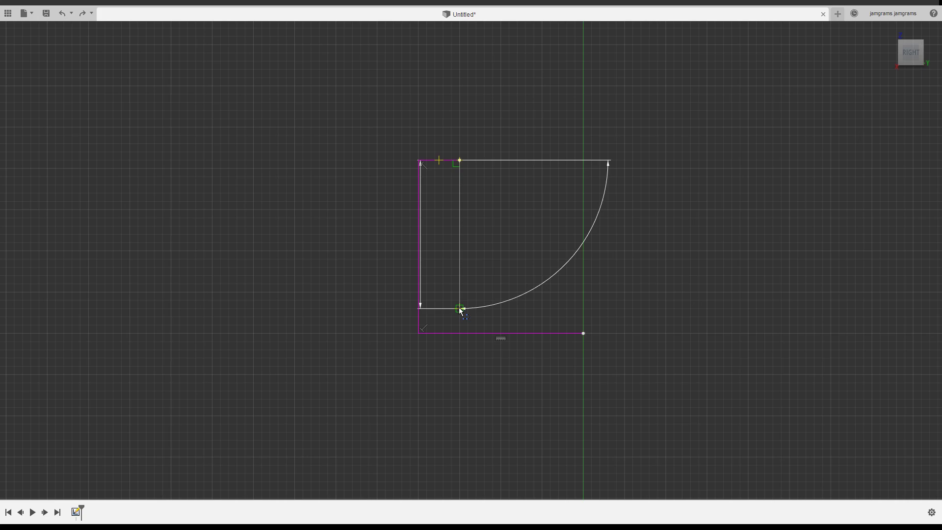
pyautogui.moveTo(461, 311); pyautogui.dragTo(462, 305)
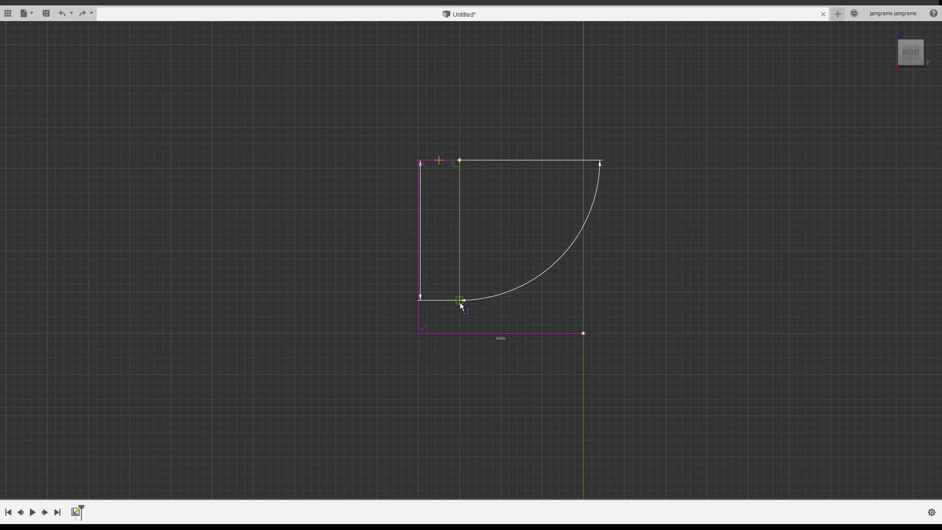
pyautogui.hotkey('ctrl', 'z')
pyautogui.hotkey('ctrl', 'z')
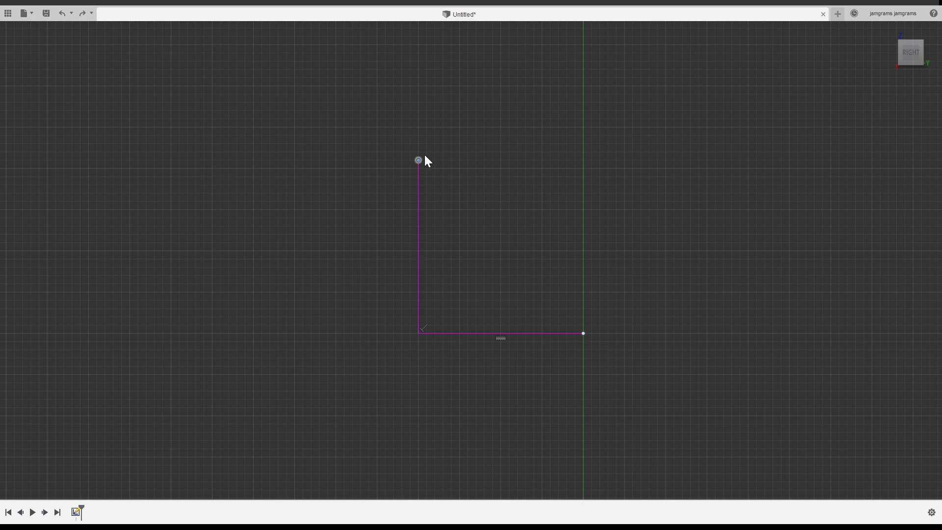
pyautogui.press('Escape')
# Step: Try a tilted line from the base line's left end, then undo it
pyautogui.click(418, 333)
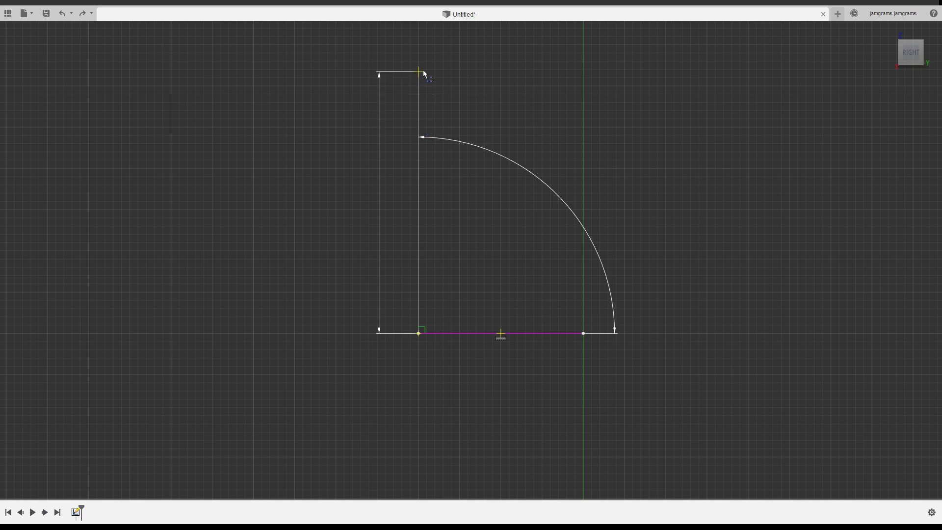
pyautogui.scroll(1, 420, 101)
pyautogui.scroll(-2, 421, 102)
pyautogui.scroll(-2, 420, 103)
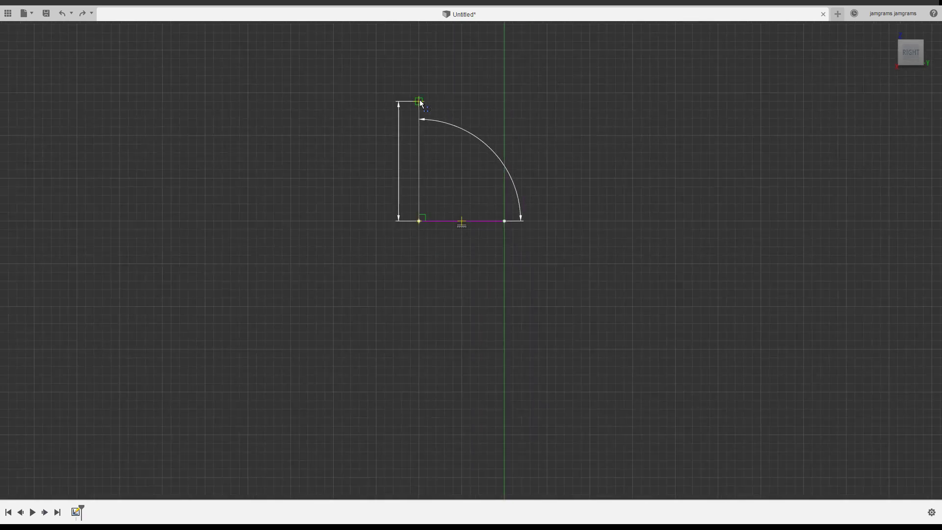
pyautogui.scroll(-1, 421, 69)
pyautogui.scroll(-1, 420, 62)
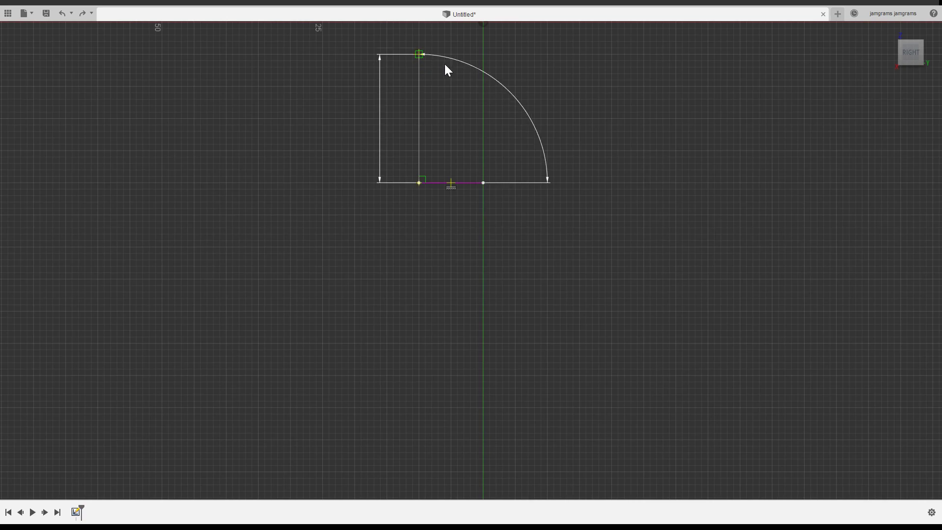
pyautogui.click(375, 80)
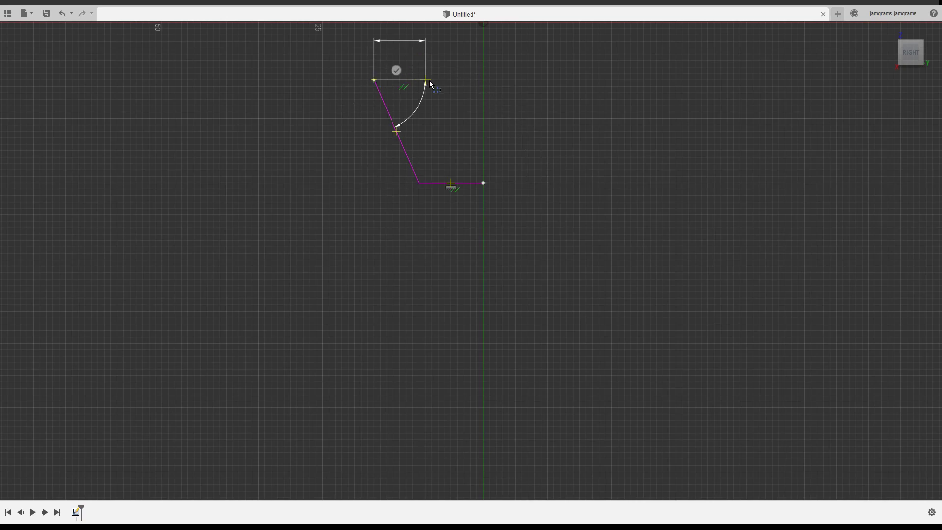
pyautogui.press('Escape')
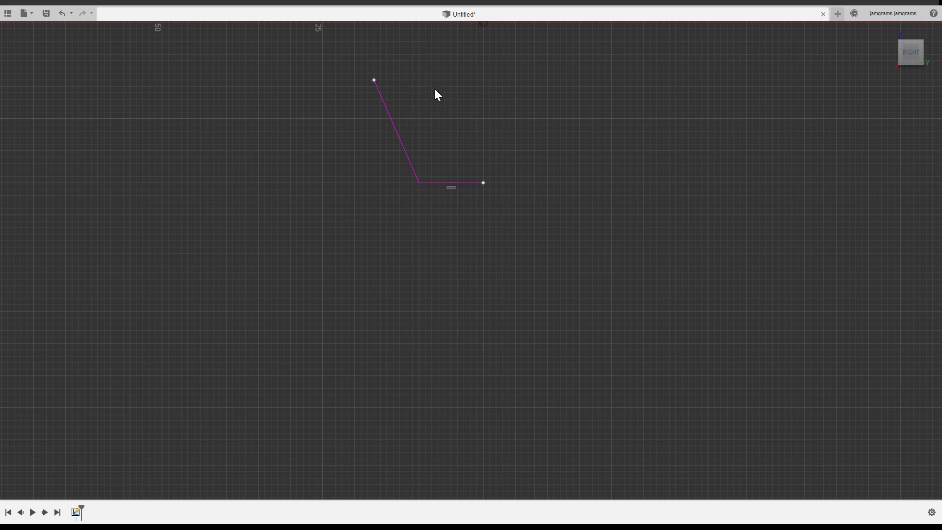
pyautogui.hotkey('ctrl', 'z')
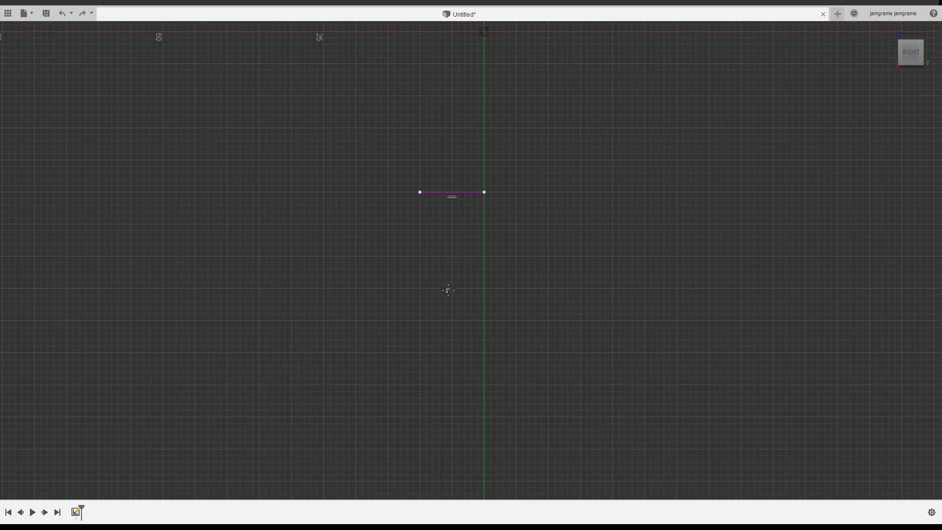
# Step: Trace a tall narrow upright from the base's left end, across its top, down, and out along the foot
pyautogui.moveTo(445, 290); pyautogui.dragTo(444, 364, button='middle')
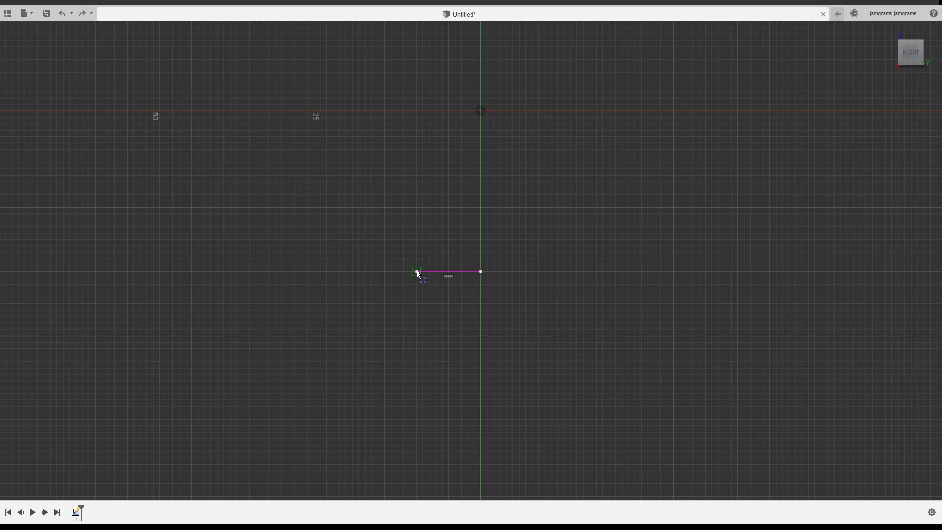
pyautogui.moveTo(420, 271); pyautogui.dragTo(419, 128)
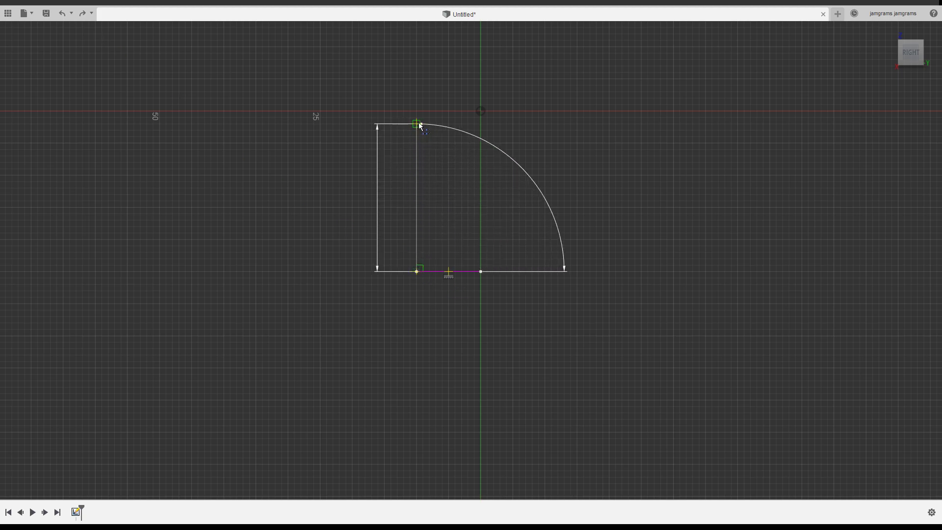
pyautogui.moveTo(420, 126); pyautogui.dragTo(420, 137)
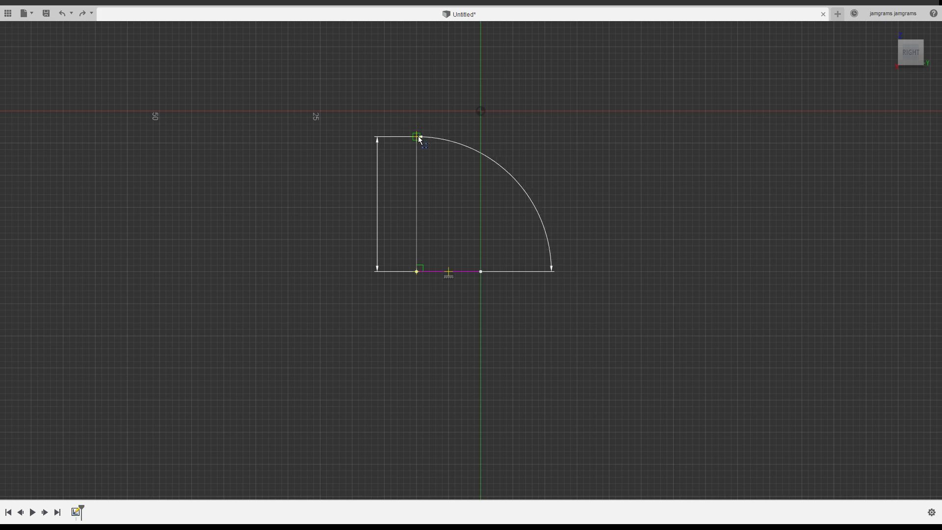
pyautogui.moveTo(420, 139); pyautogui.dragTo(481, 143)
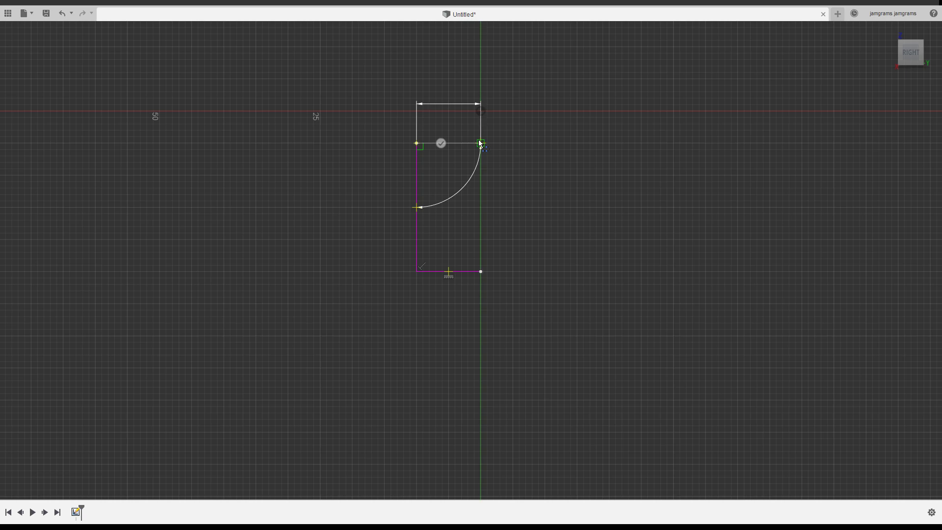
pyautogui.moveTo(481, 143); pyautogui.dragTo(484, 143)
pyautogui.moveTo(484, 144); pyautogui.dragTo(449, 148)
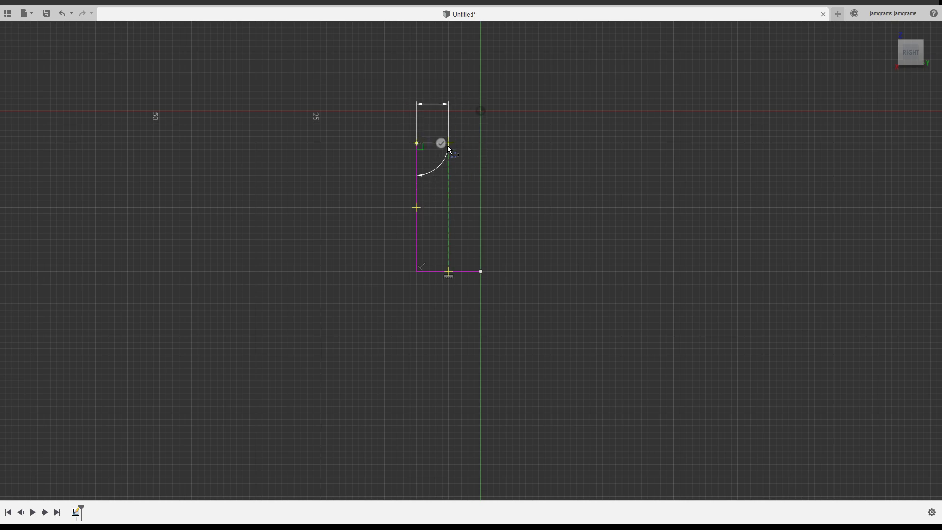
pyautogui.moveTo(451, 146); pyautogui.dragTo(447, 260)
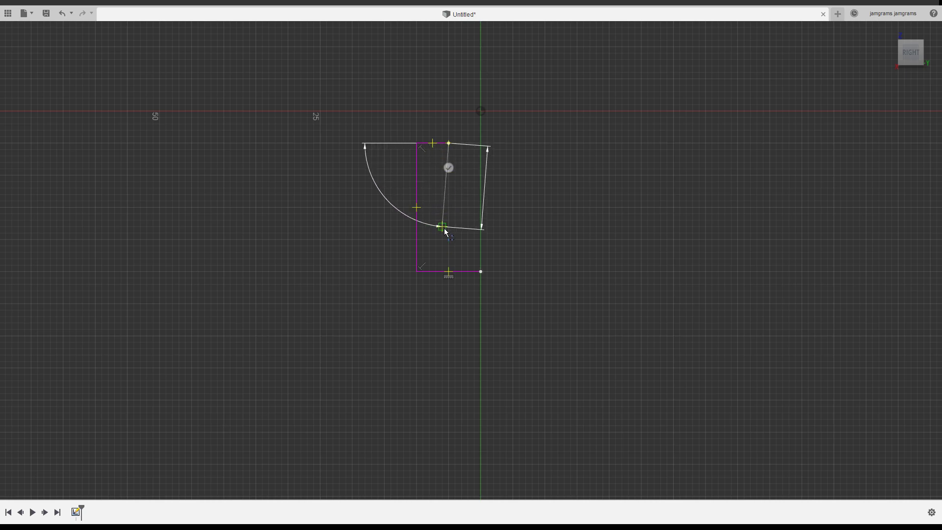
pyautogui.moveTo(445, 262)
pyautogui.mouseDown()
pyautogui.moveTo(449, 278)
pyautogui.moveTo(451, 260)
pyautogui.mouseUp()
pyautogui.click(450, 259)
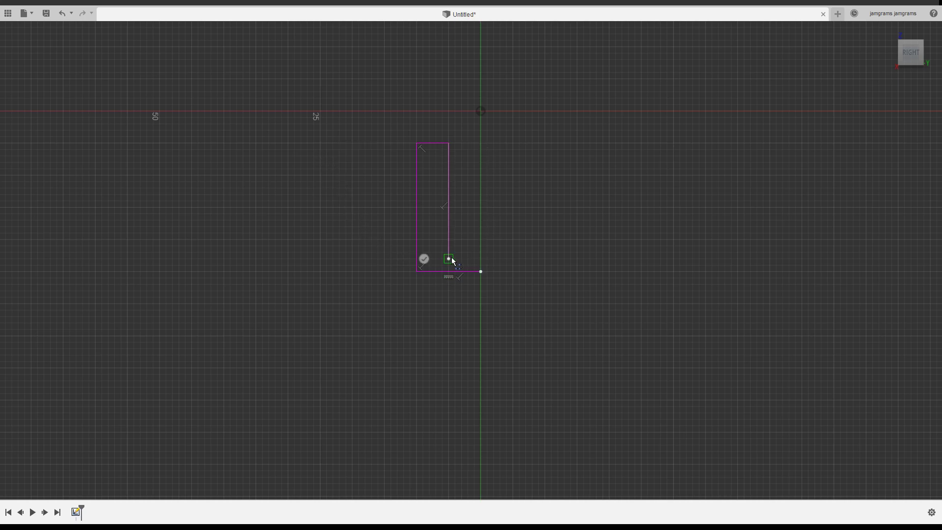
pyautogui.click(481, 260)
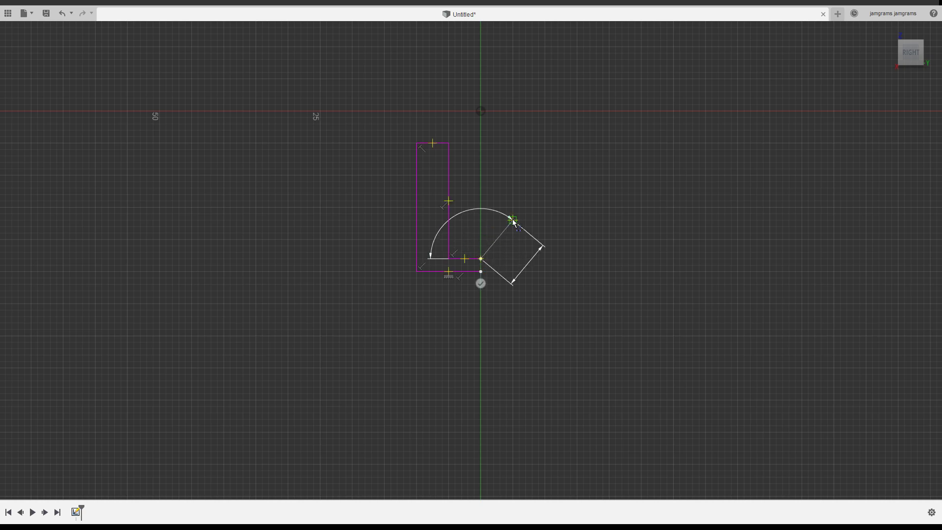
# Step: Close the L outline at its base into one shaded profile, with space shown above it
pyautogui.click(480, 272)
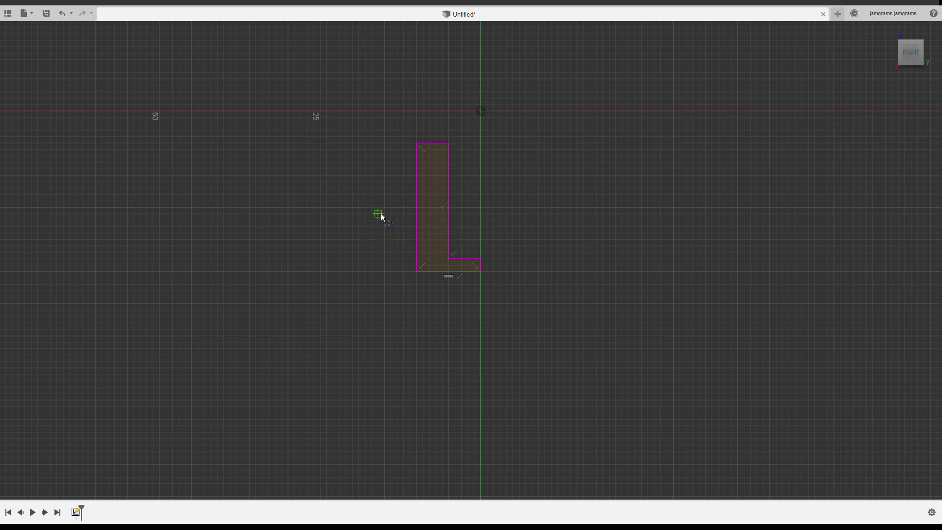
pyautogui.click(435, 483)
pyautogui.moveTo(454, 325)
pyautogui.mouseDown(button='middle')
pyautogui.moveTo(475, 367)
pyautogui.moveTo(473, 406)
pyautogui.mouseUp(button='middle')
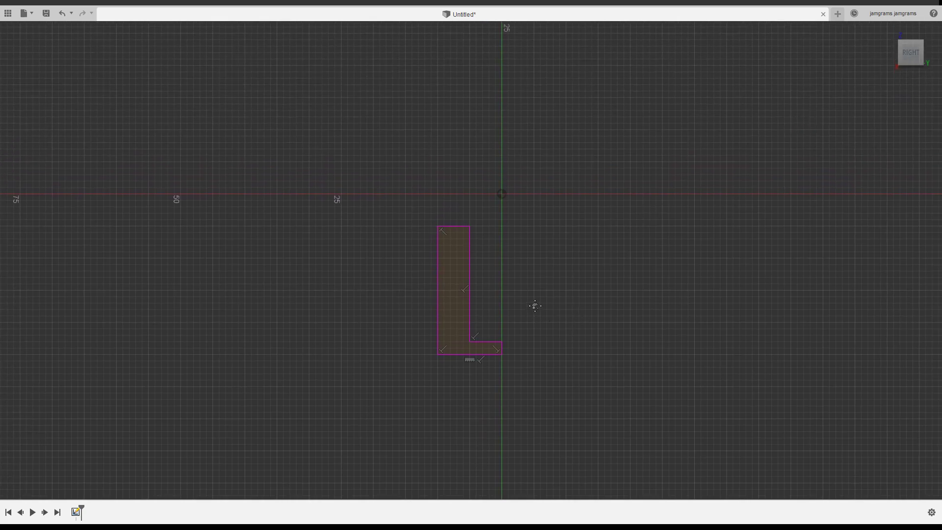
pyautogui.moveTo(535, 306)
pyautogui.mouseDown(button='middle')
pyautogui.moveTo(568, 357)
pyautogui.moveTo(542, 365)
pyautogui.mouseUp(button='middle')
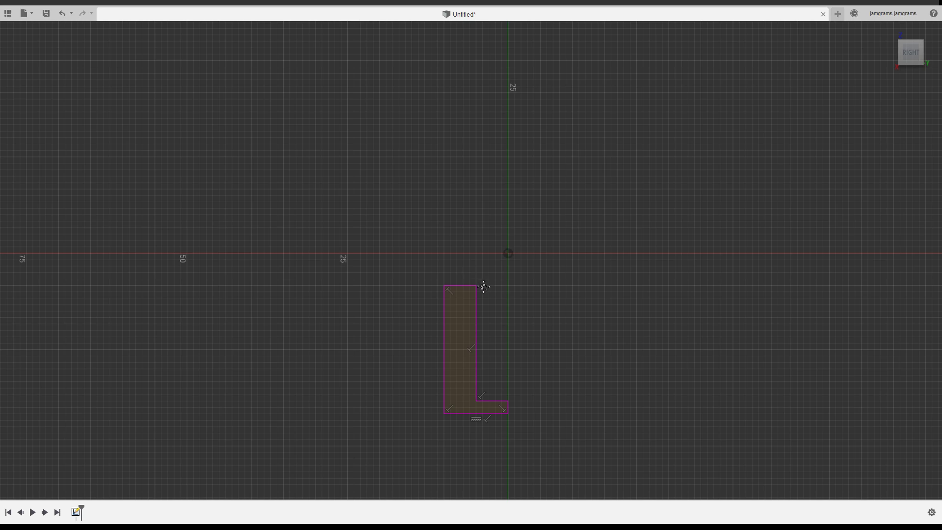
# Step: Draw a short line right from the L's top corner and try an arc from its end
pyautogui.press('d')
pyautogui.click(482, 286)
pyautogui.click(482, 287)
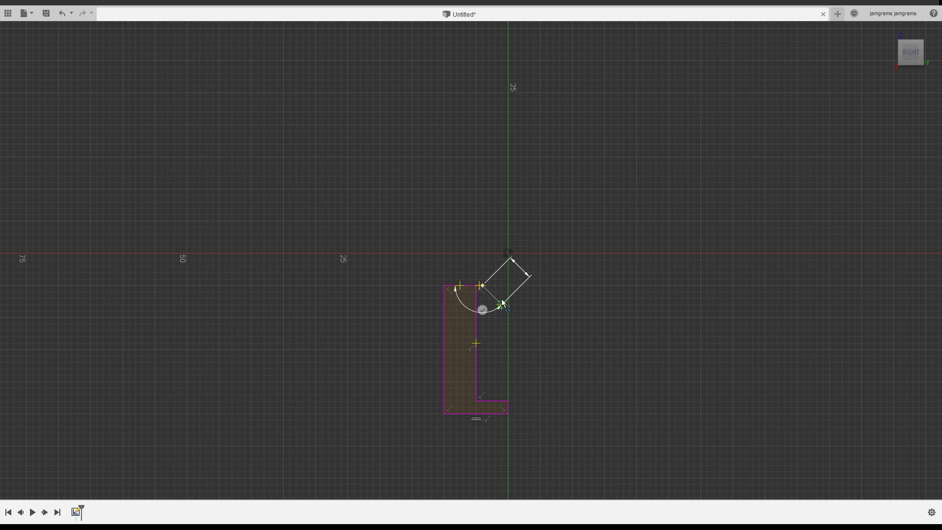
pyautogui.moveTo(491, 288); pyautogui.dragTo(489, 255)
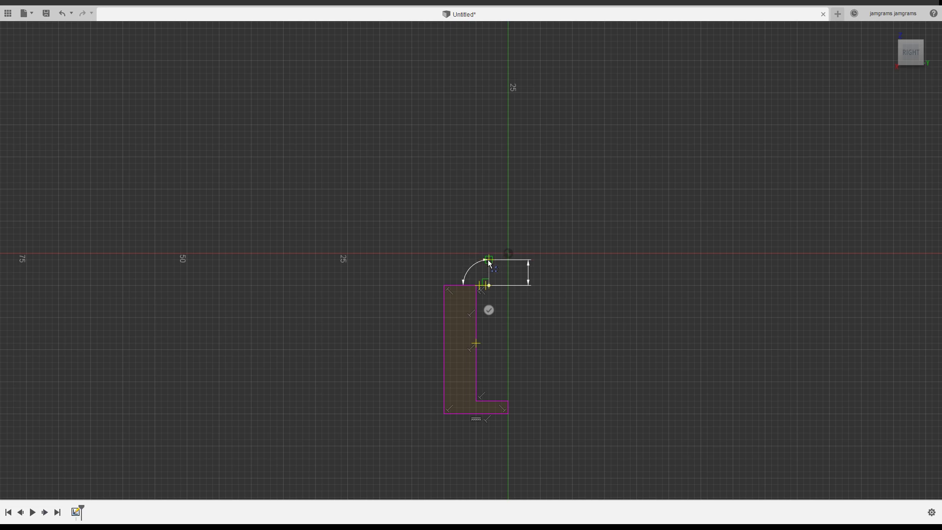
pyautogui.moveTo(490, 255); pyautogui.dragTo(489, 288)
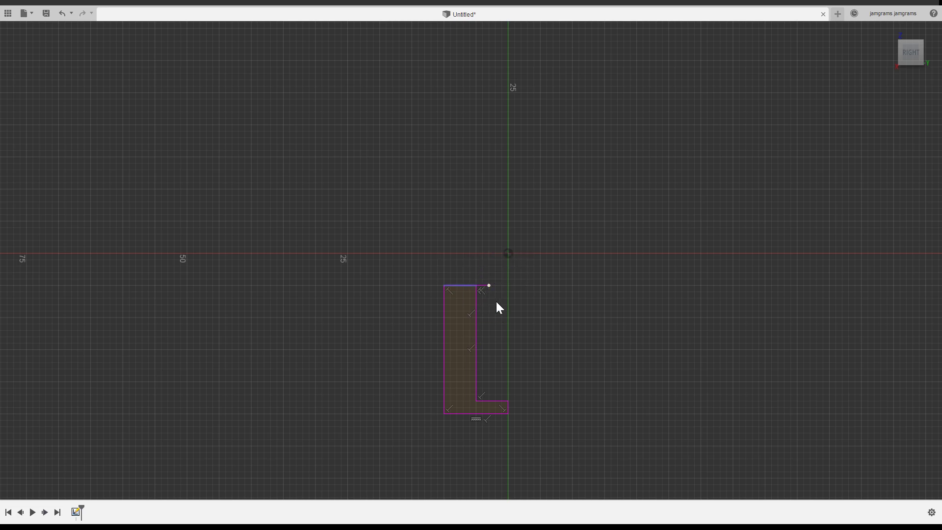
# Step: Draw trial vertical and horizontal lines above the L, then undo them
pyautogui.scroll(-2, 496, 302)
pyautogui.scroll(3, 495, 301)
pyautogui.scroll(3, 482, 296)
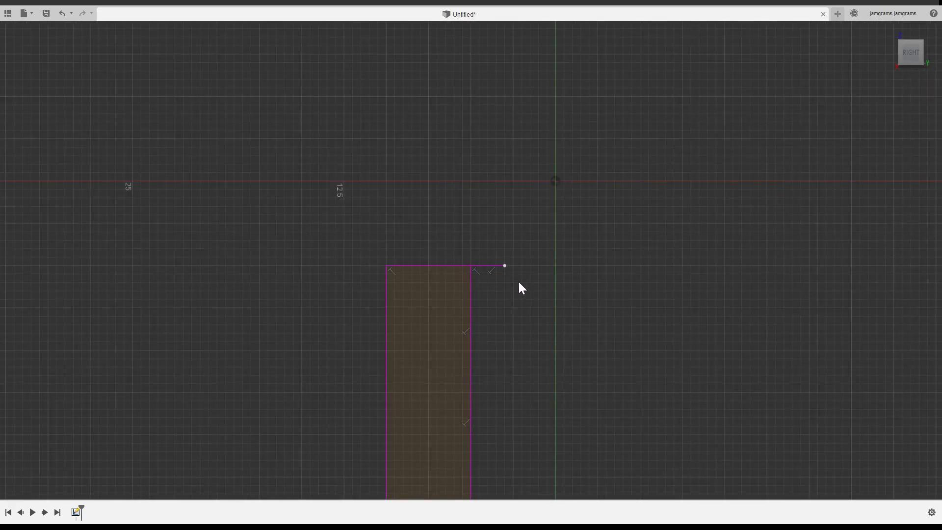
pyautogui.scroll(-2, 519, 283)
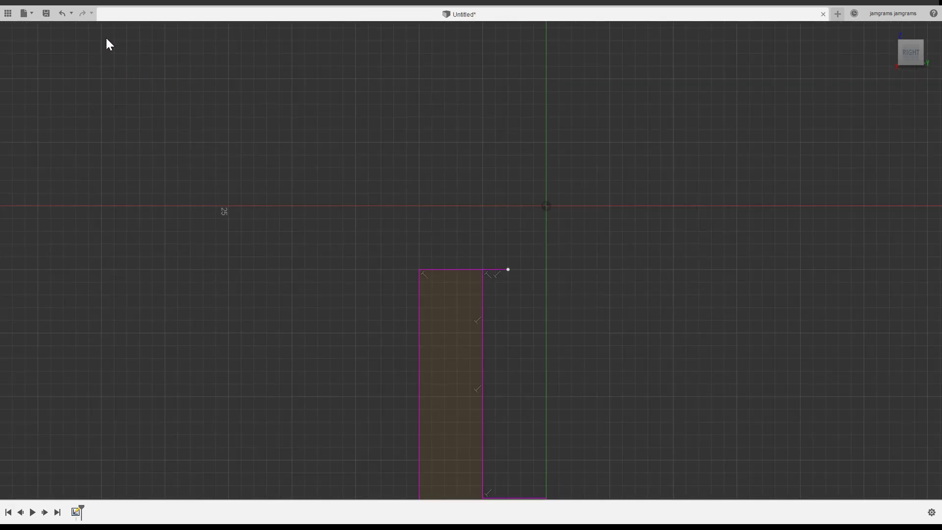
pyautogui.click(507, 231)
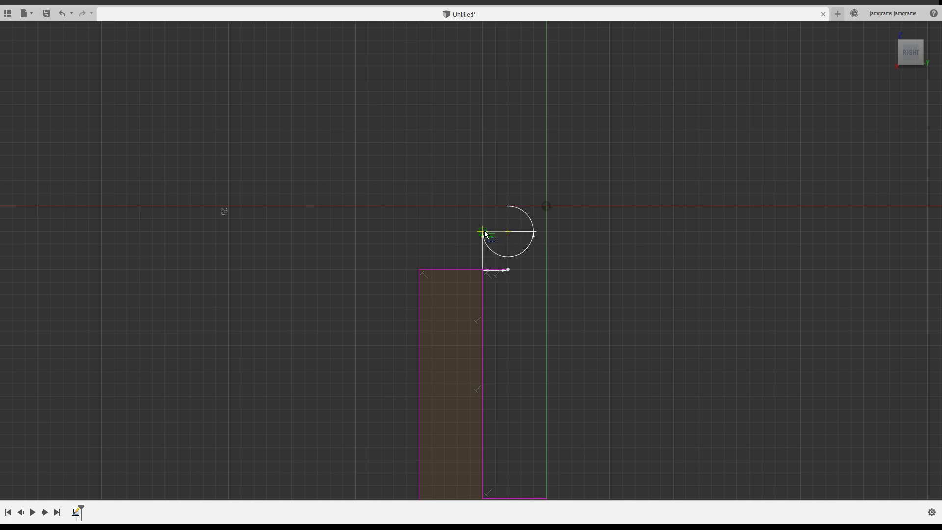
pyautogui.click(508, 231)
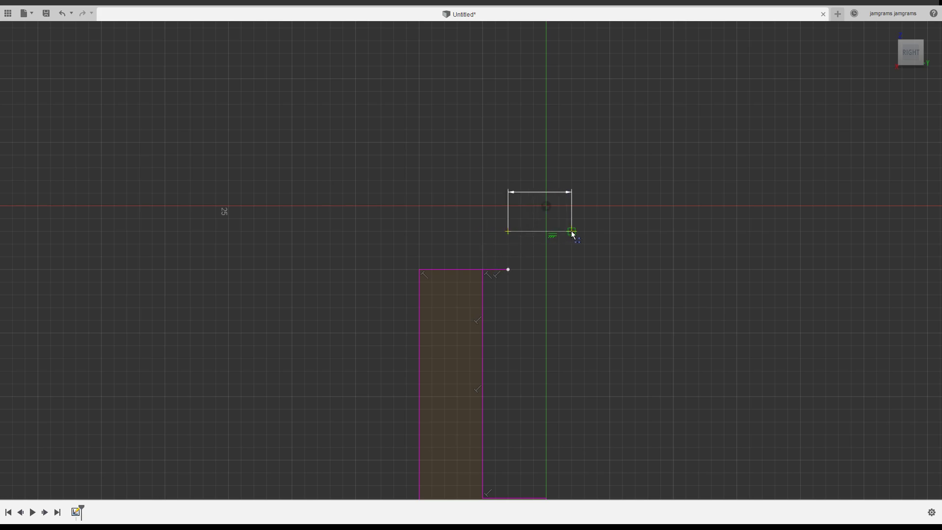
pyautogui.click(546, 232)
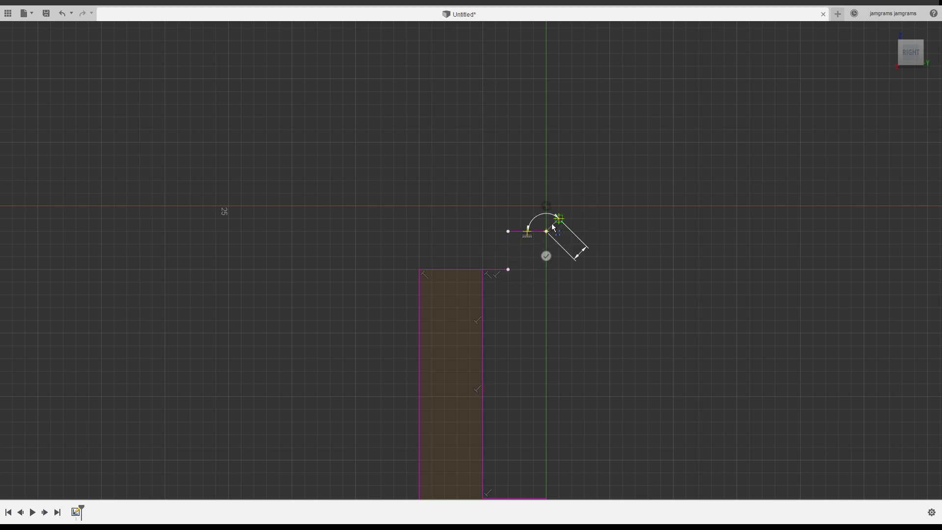
pyautogui.press('Escape')
pyautogui.hotkey('ctrl', 'z')
pyautogui.hotkey('ctrl', 'z')
# Step: Draw a stepped line from the vertical axis running left, up, then further left
pyautogui.click(546, 231)
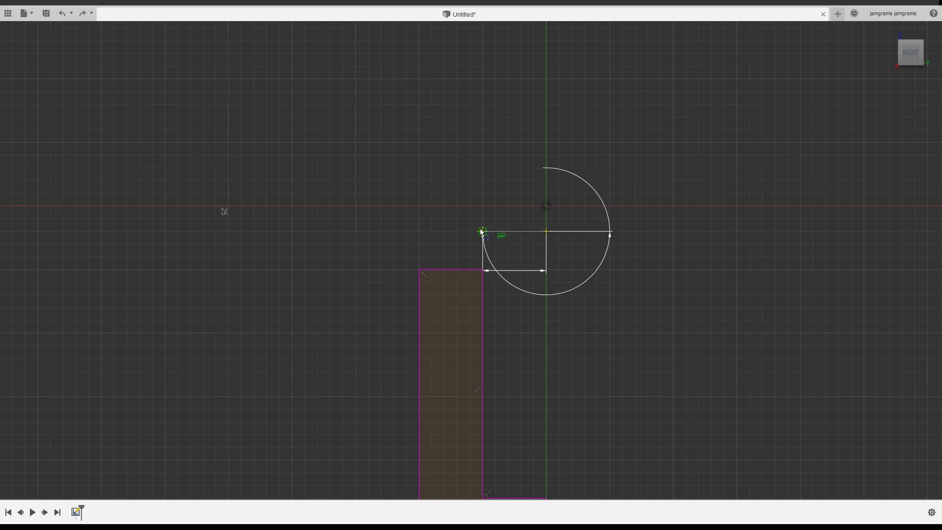
pyautogui.click(483, 231)
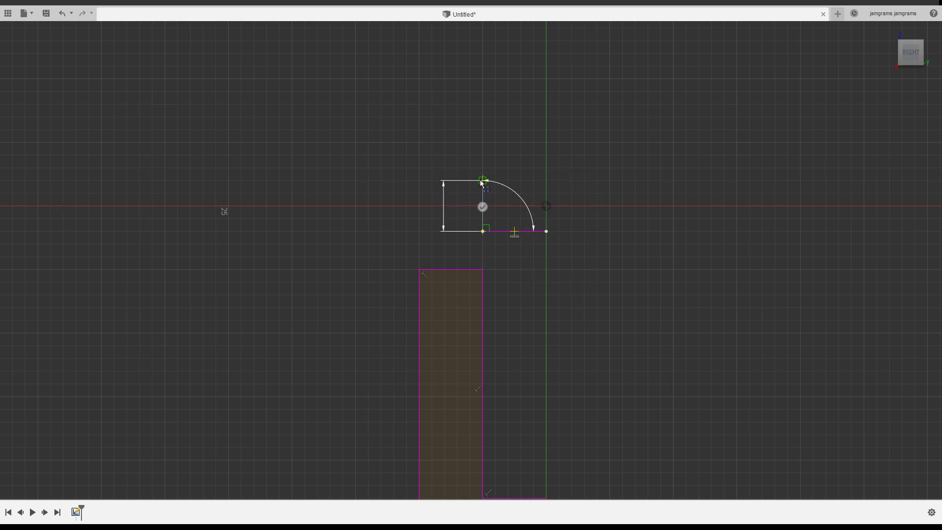
pyautogui.click(481, 180)
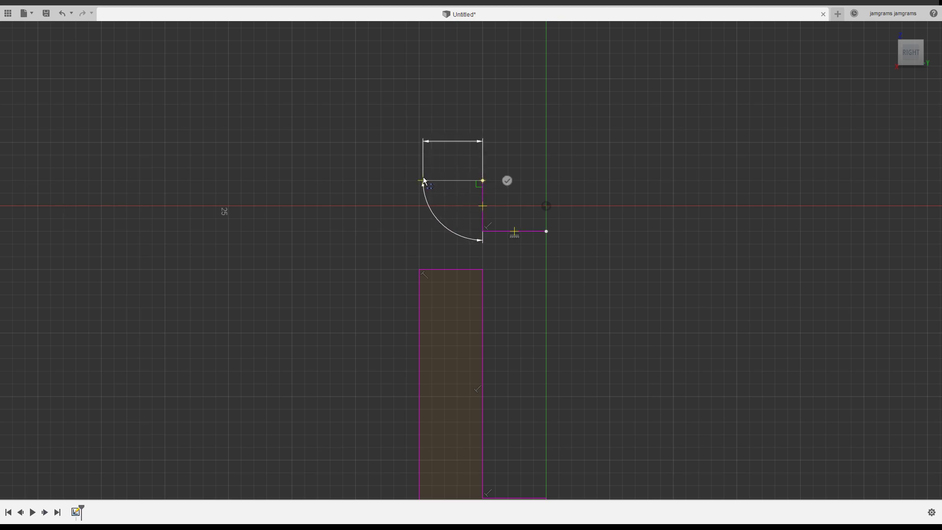
pyautogui.click(420, 180)
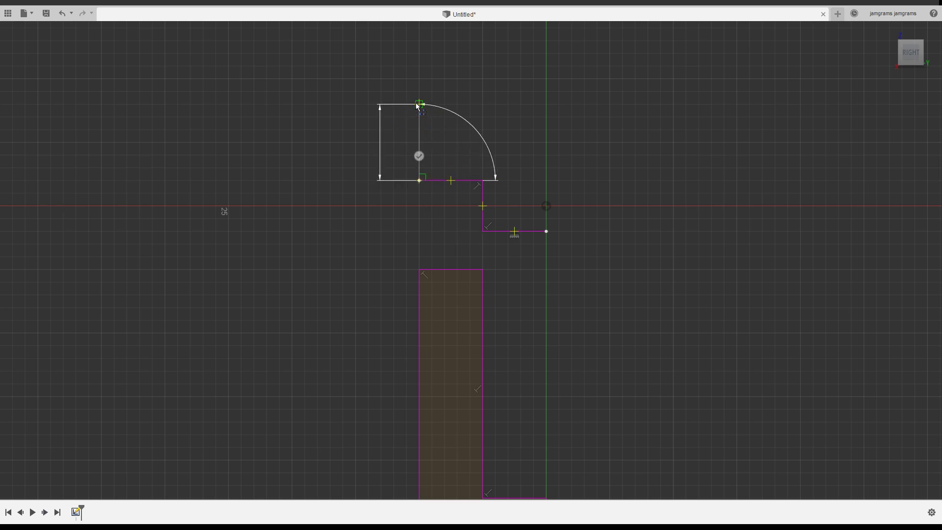
# Step: Zoom around the new stepped path and use a toolbar control above the canvas
pyautogui.scroll(1, 417, 105)
pyautogui.scroll(2, 417, 105)
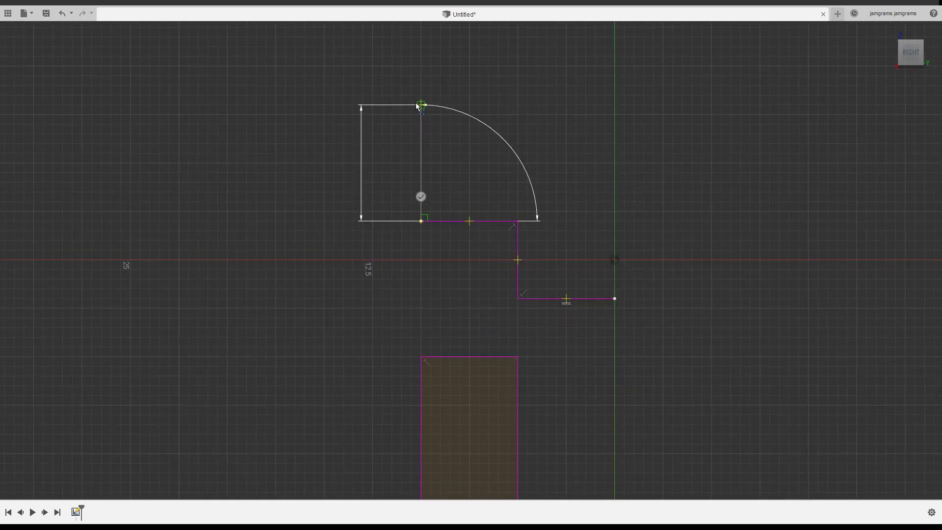
pyautogui.scroll(-5, 417, 106)
pyautogui.scroll(-1, 417, 93)
pyautogui.scroll(-2, 416, 91)
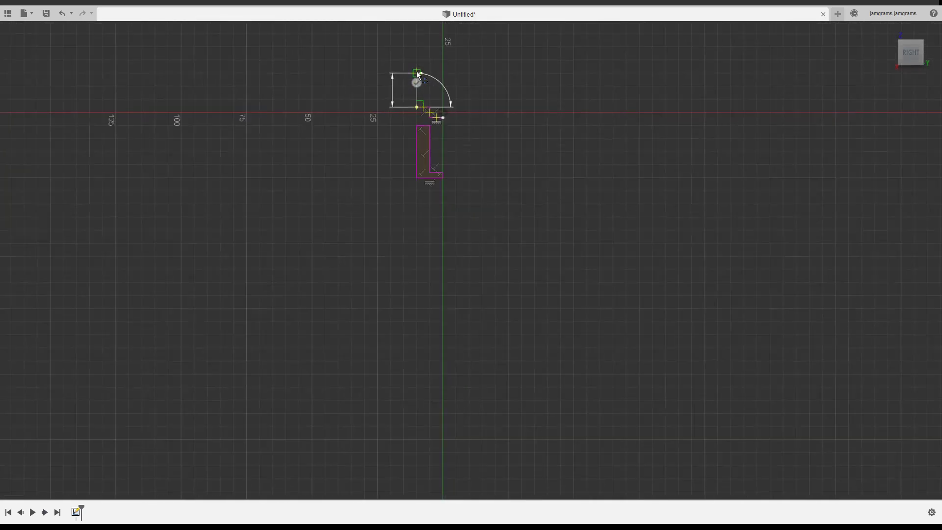
pyautogui.scroll(-2, 417, 78)
pyautogui.scroll(-1, 416, 69)
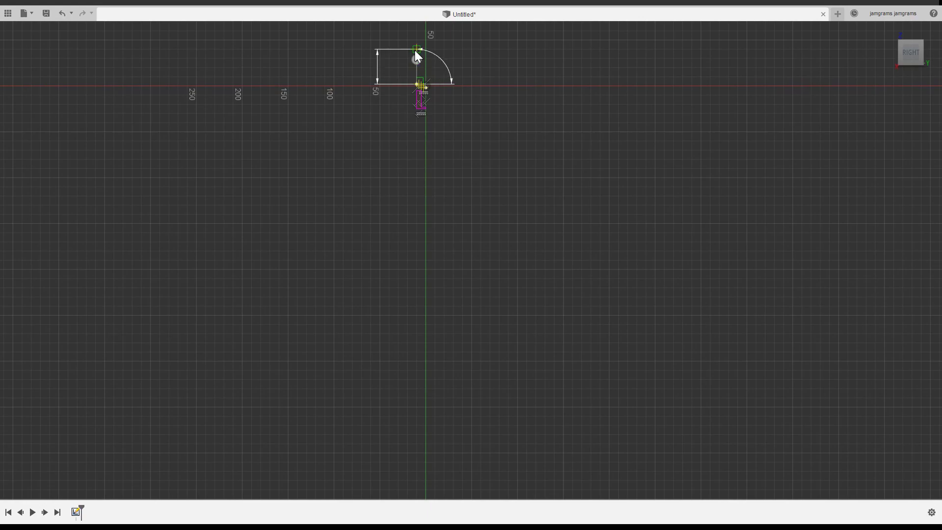
pyautogui.click(417, 60)
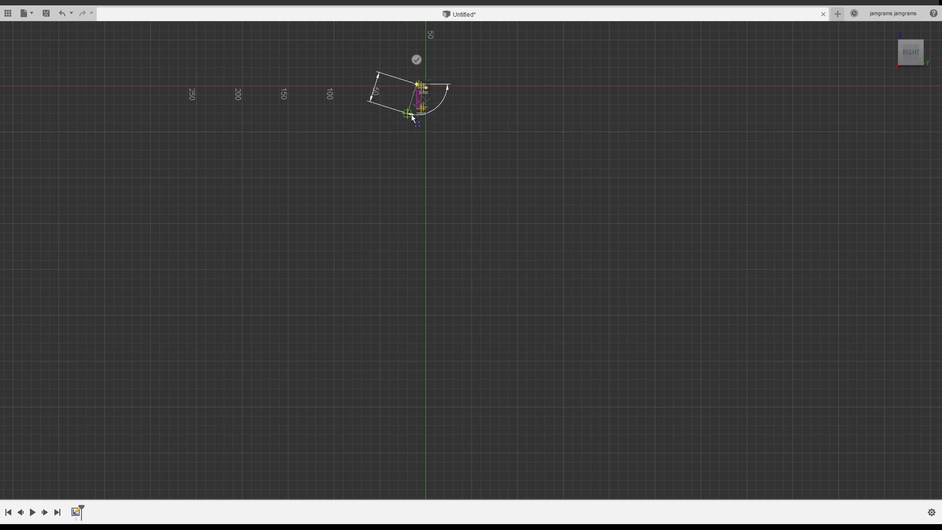
pyautogui.scroll(2, 393, 99)
pyautogui.scroll(4, 393, 101)
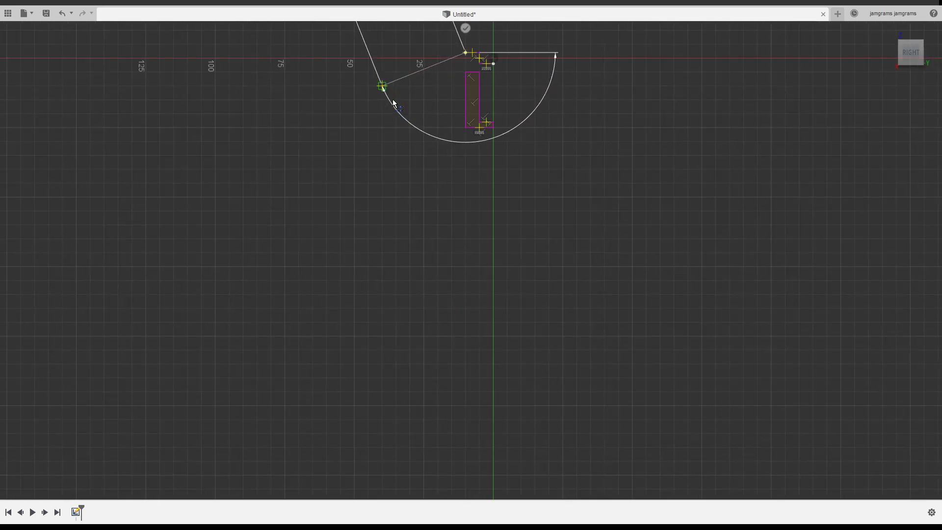
pyautogui.scroll(3, 393, 102)
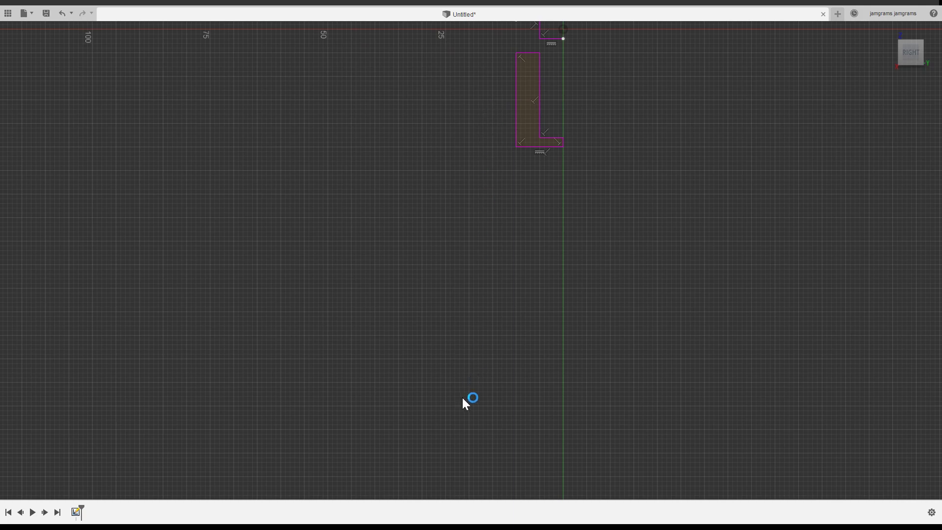
# Step: Pan and zoom to centre the upper step profile in view
pyautogui.moveTo(549, 234); pyautogui.dragTo(538, 473, button='middle')
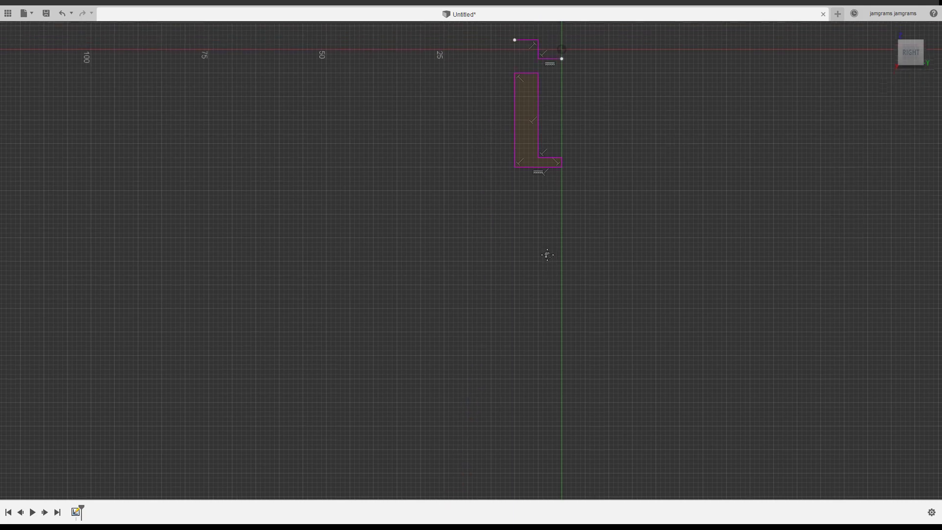
pyautogui.scroll(2, 568, 318)
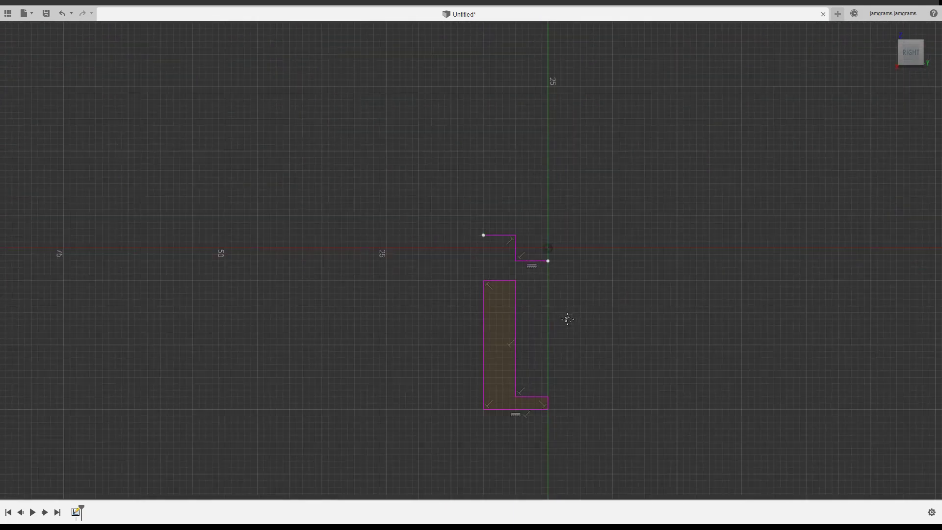
pyautogui.scroll(3, 567, 318)
pyautogui.moveTo(502, 237); pyautogui.dragTo(563, 423, button='middle')
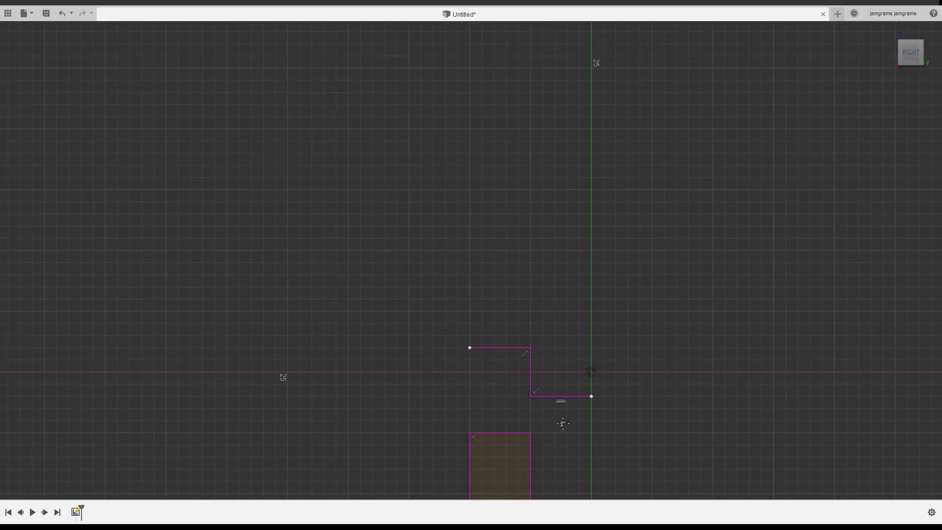
pyautogui.scroll(3, 482, 379)
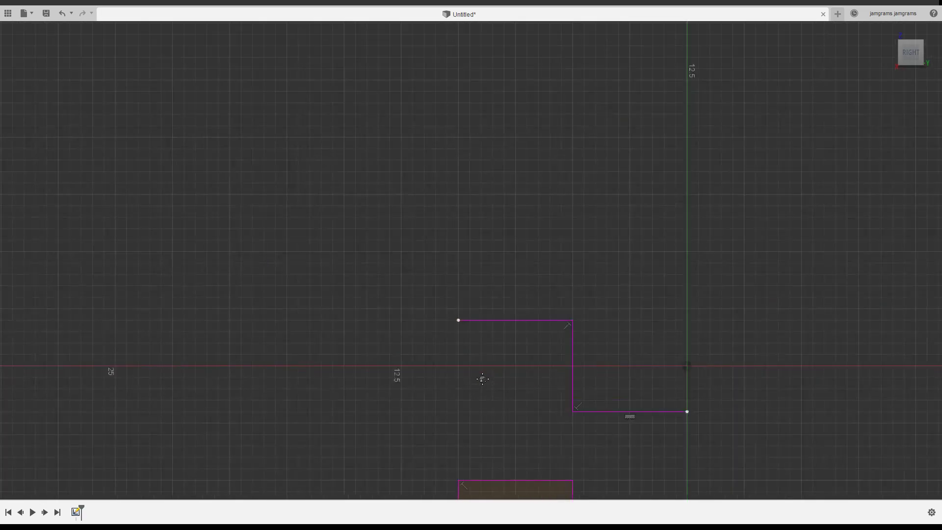
pyautogui.scroll(-3, 482, 379)
pyautogui.scroll(-1, 483, 378)
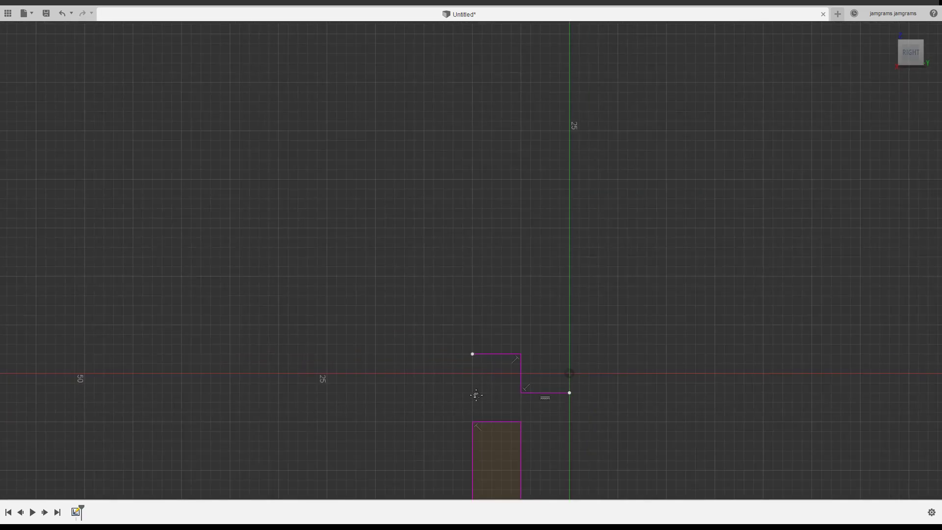
# Step: Draw a 60.00-long vertical line rising from the upper profile's left end
pyautogui.click(473, 354)
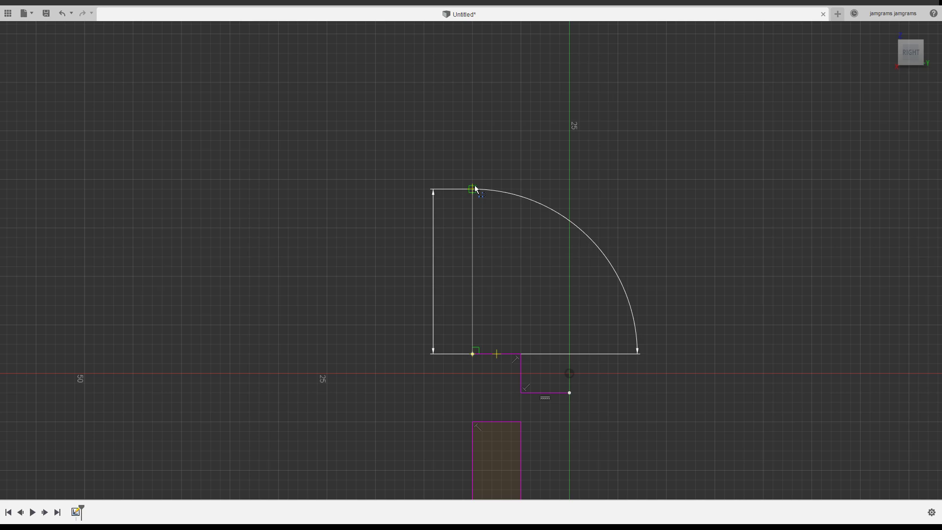
pyautogui.write('60')
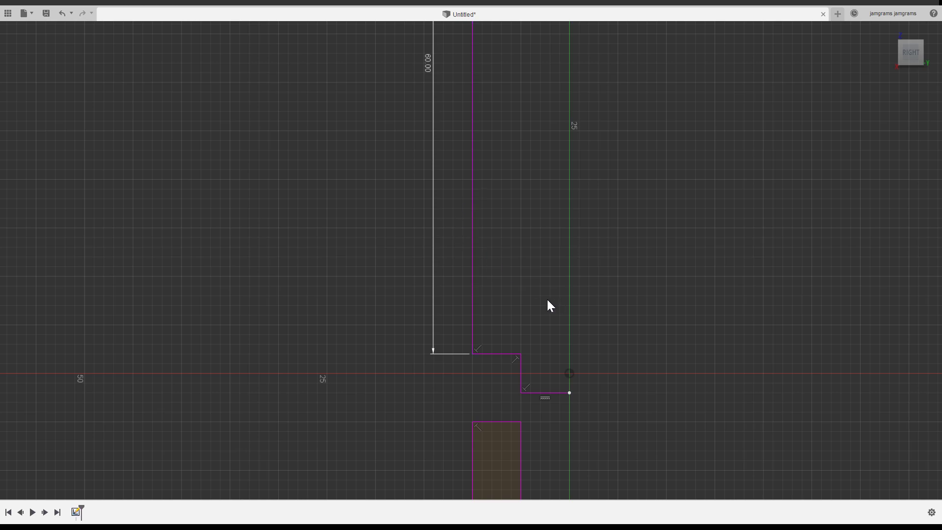
pyautogui.scroll(3, 548, 306)
pyautogui.scroll(-2, 547, 306)
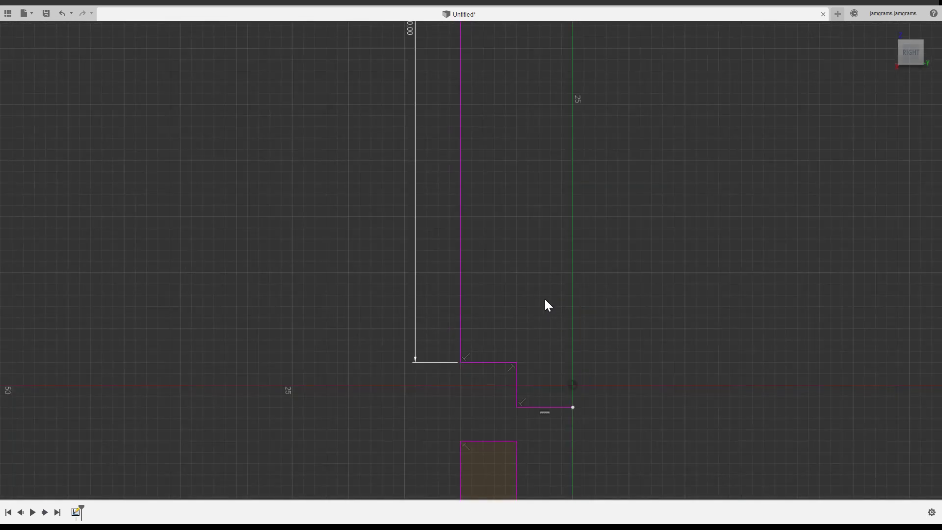
pyautogui.scroll(1, 521, 423)
pyautogui.scroll(-1, 520, 422)
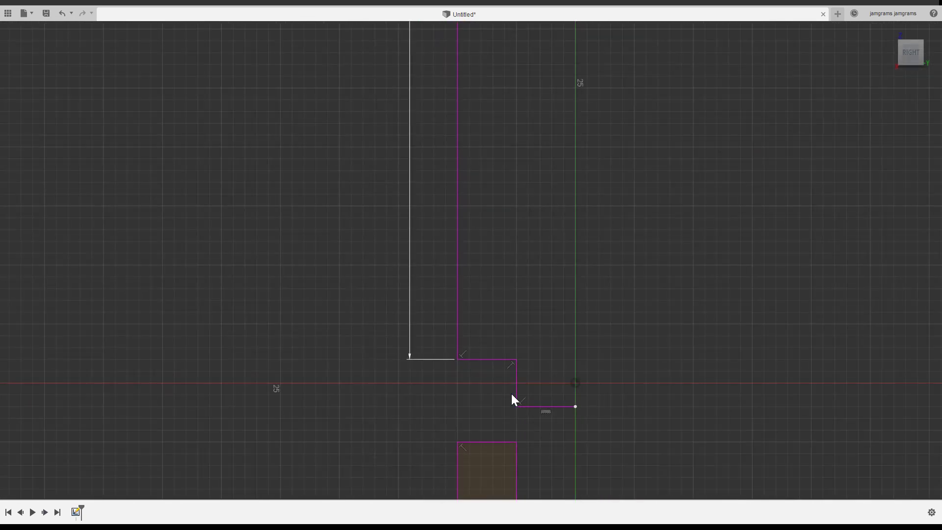
pyautogui.scroll(-2, 512, 393)
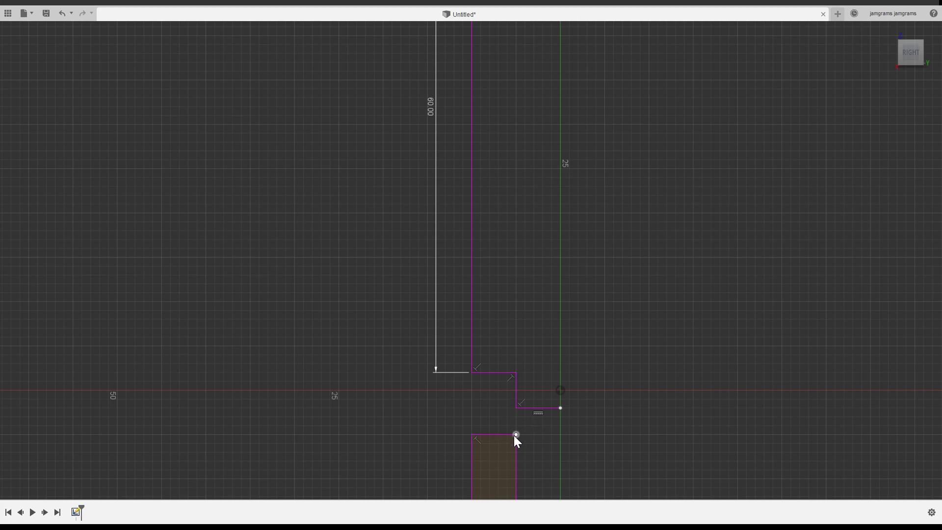
pyautogui.scroll(2, 515, 436)
pyautogui.scroll(-2, 516, 438)
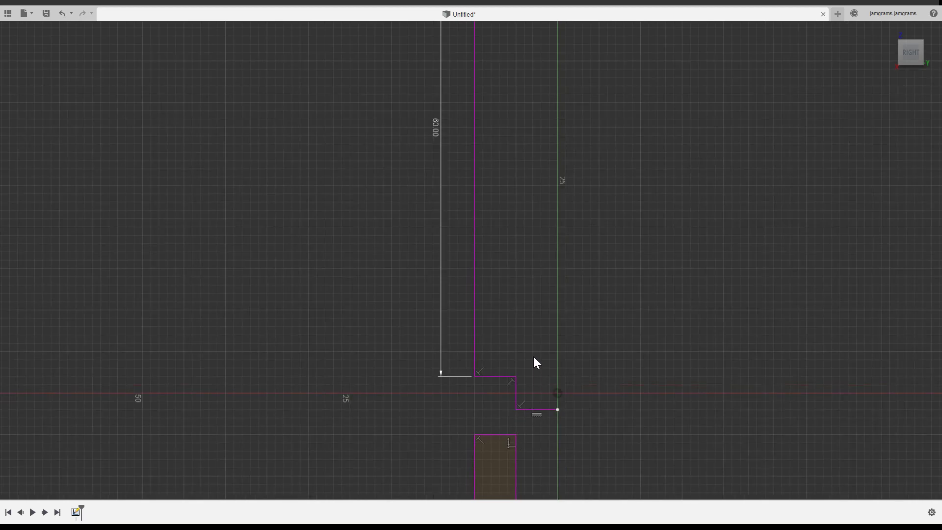
pyautogui.scroll(-1, 520, 233)
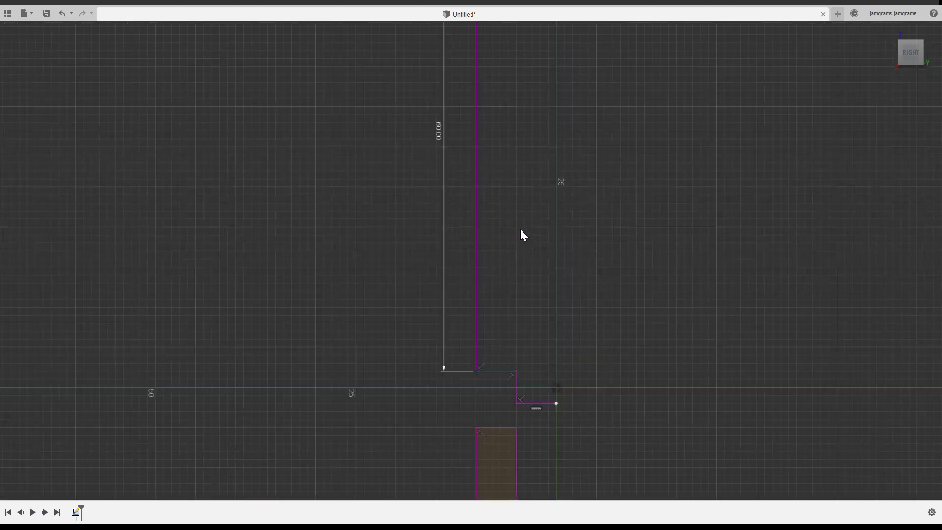
pyautogui.scroll(-2, 521, 230)
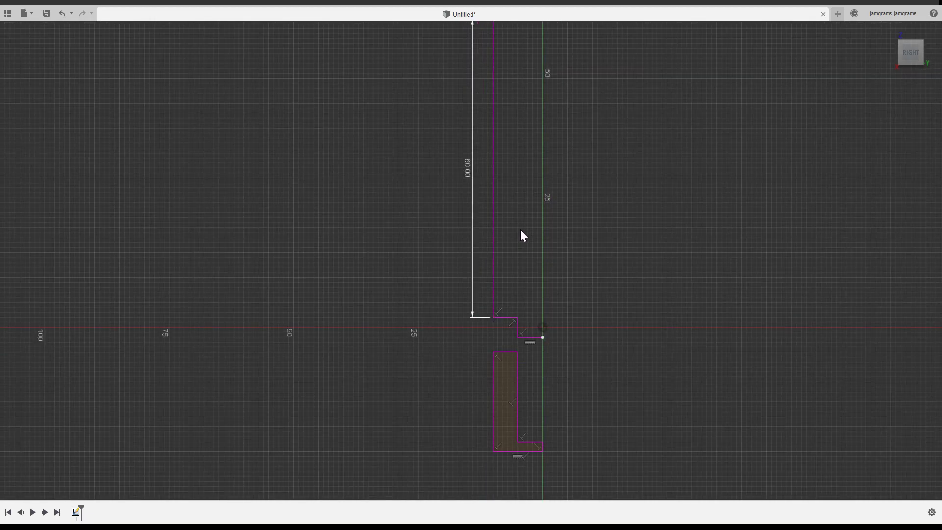
pyautogui.scroll(-1, 521, 230)
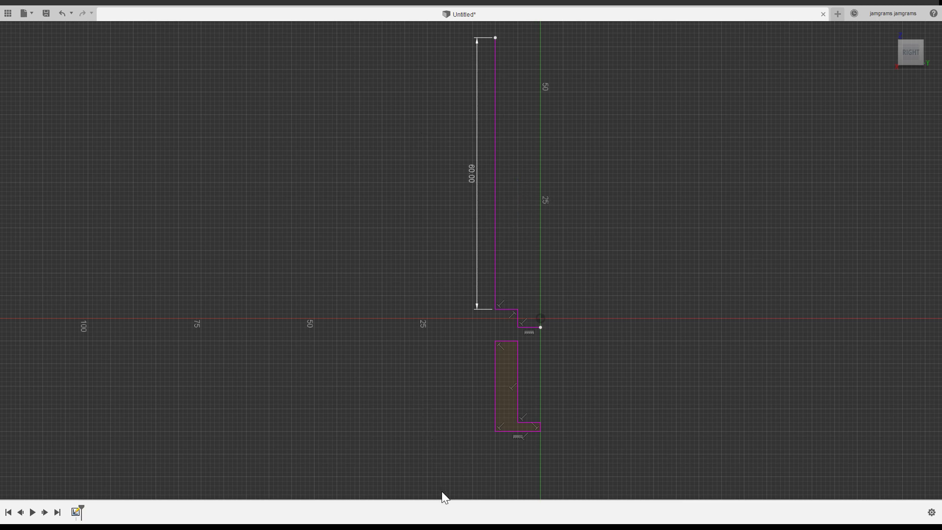
# Step: Bring the 60.00 upright's top into view and start a line at its top endpoint
pyautogui.moveTo(568, 174); pyautogui.dragTo(540, 323, button='middle')
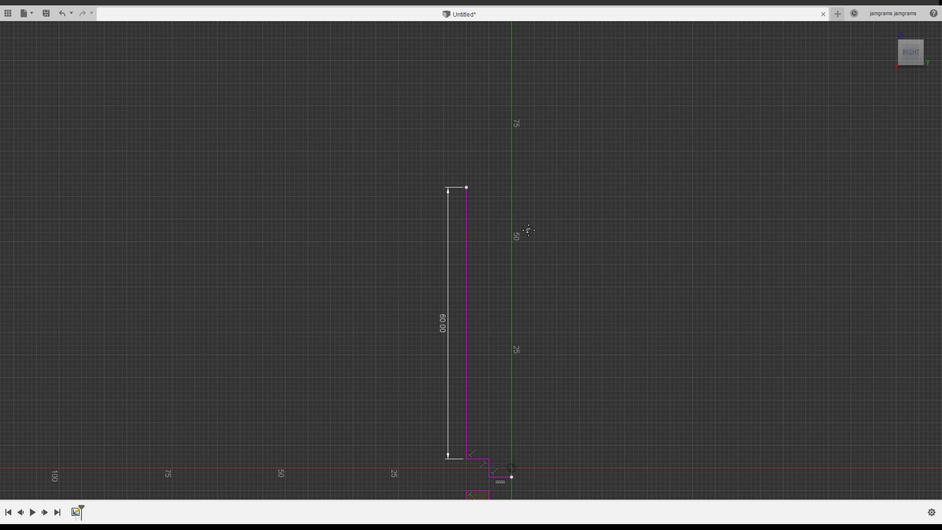
pyautogui.scroll(-1, 526, 229)
pyautogui.scroll(3, 525, 229)
pyautogui.scroll(2, 528, 231)
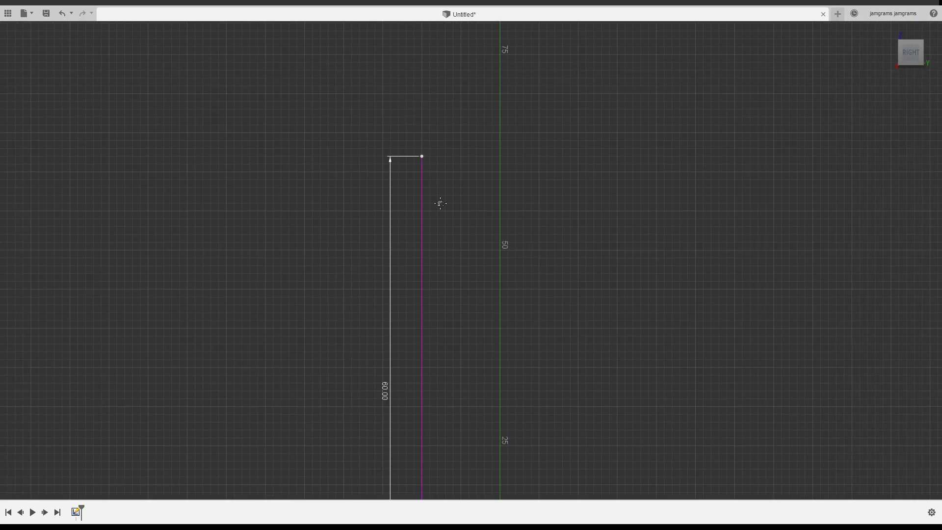
pyautogui.click(421, 156)
# Step: Finish a 4.50 horizontal line running right from the 60.00 upright's top
pyautogui.click(458, 157)
pyautogui.scroll(1, 487, 231)
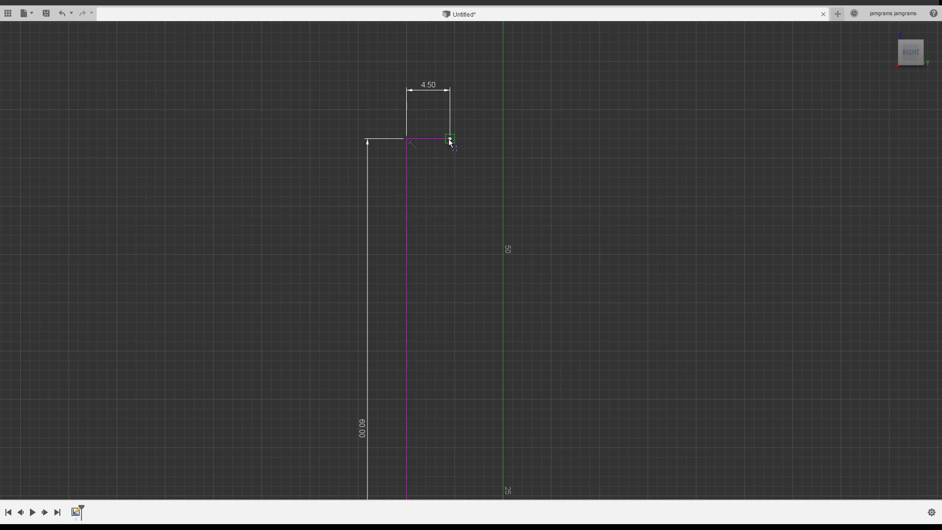
pyautogui.scroll(2, 454, 216)
pyautogui.scroll(-3, 455, 220)
pyautogui.scroll(-2, 451, 224)
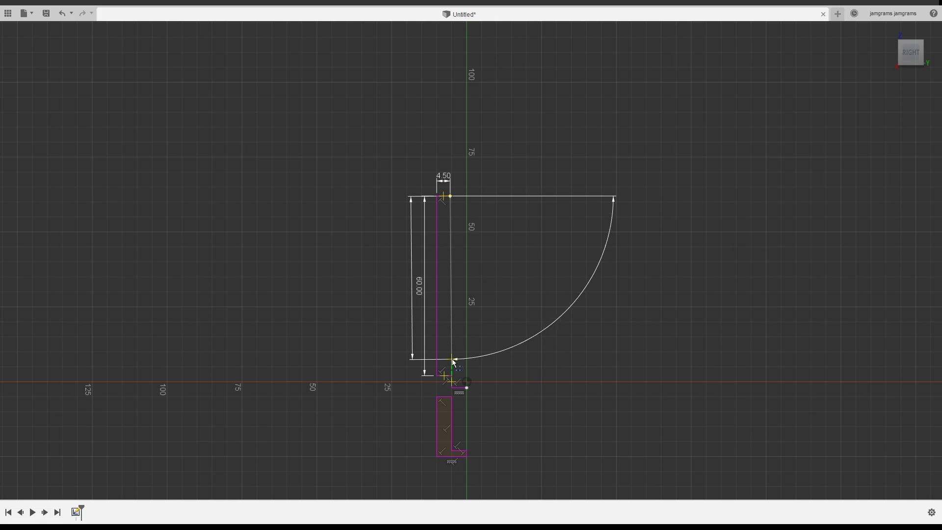
pyautogui.scroll(3, 452, 358)
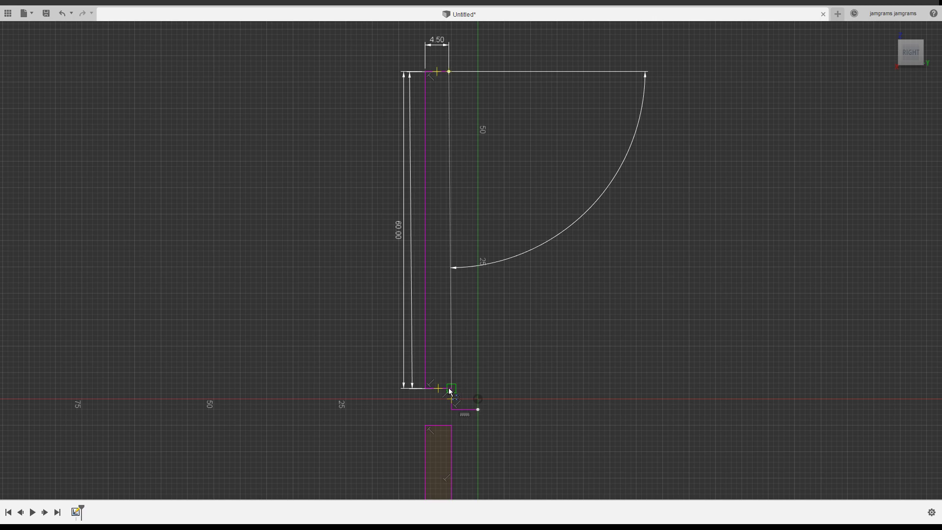
# Step: Draw a vertical line down from the 4.50 segment's end, then delete it
pyautogui.click(452, 357)
pyautogui.moveTo(452, 357); pyautogui.dragTo(475, 356)
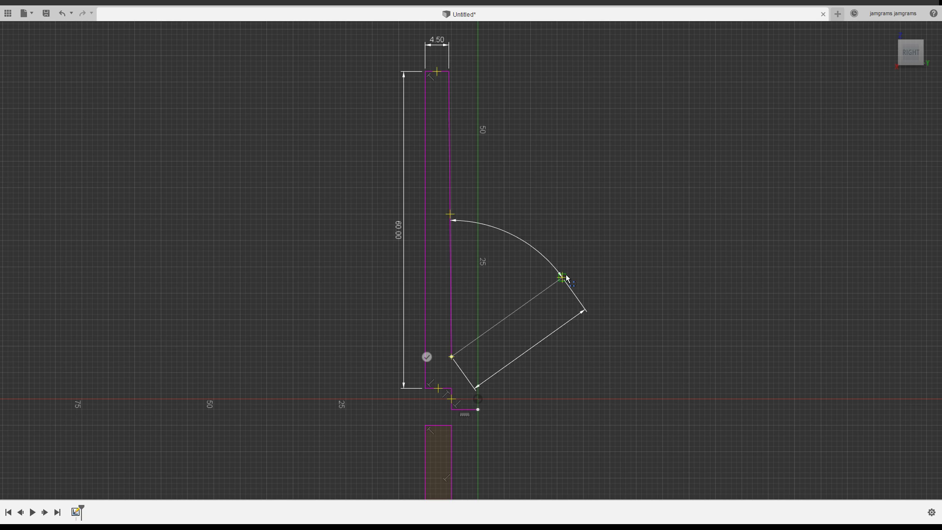
pyautogui.press('Escape')
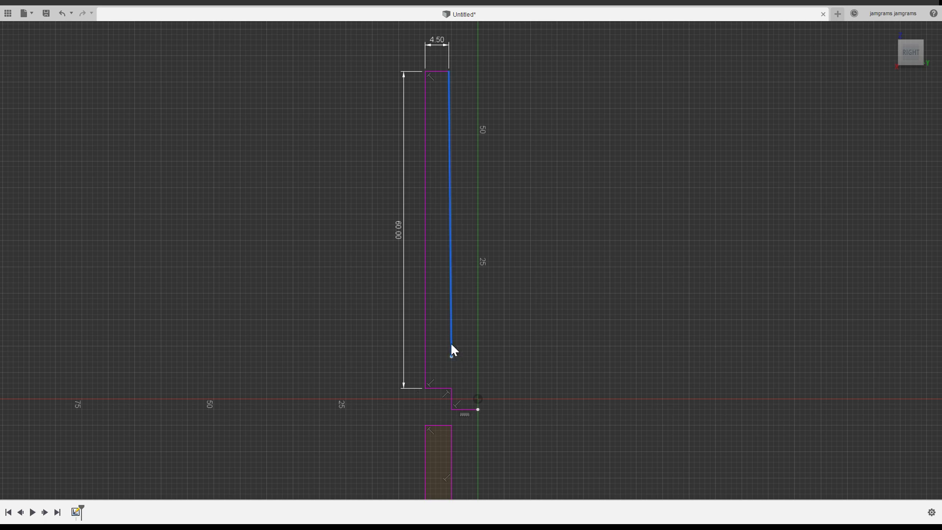
pyautogui.press('Delete')
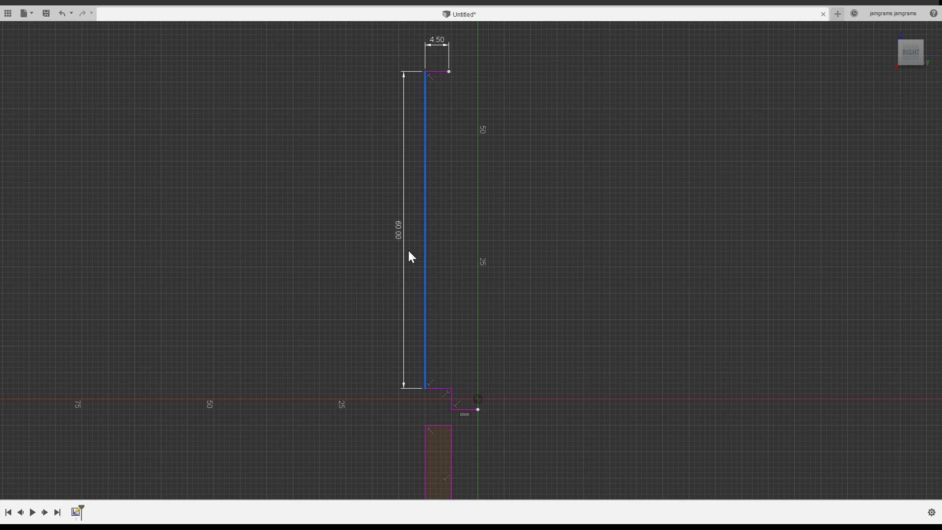
# Step: Copy the 60.00 upright 4.50 to the right, closing a 4.50 × 60.00 wall strip
pyautogui.press('m')
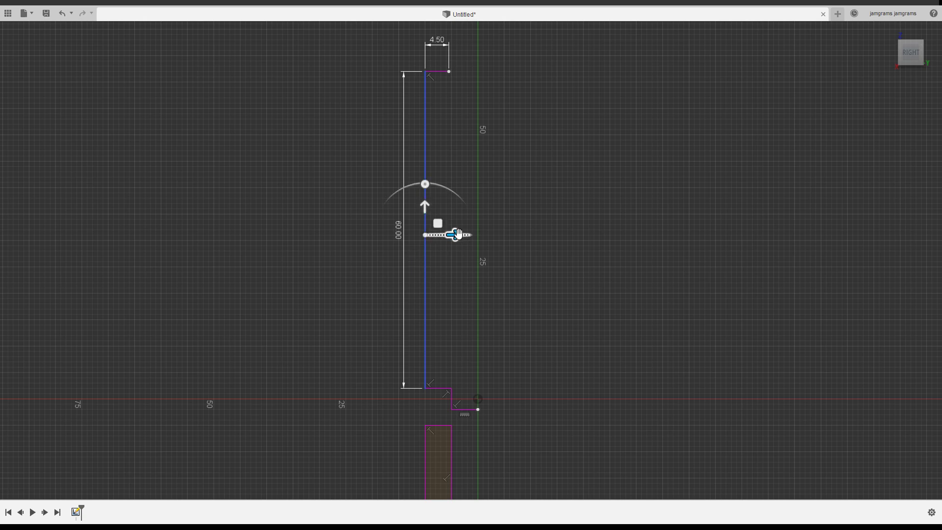
pyautogui.moveTo(453, 235)
pyautogui.mouseDown()
pyautogui.moveTo(477, 236)
pyautogui.moveTo(468, 235)
pyautogui.mouseUp()
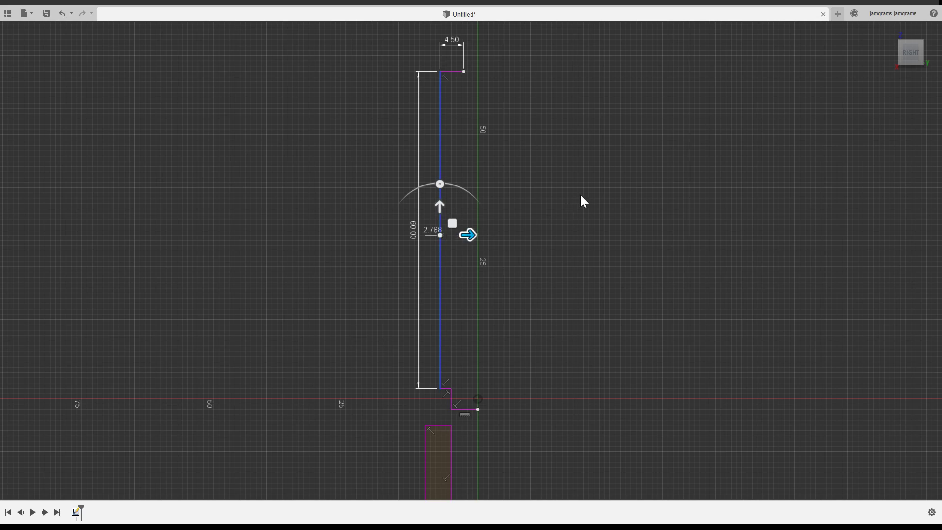
pyautogui.press('Escape')
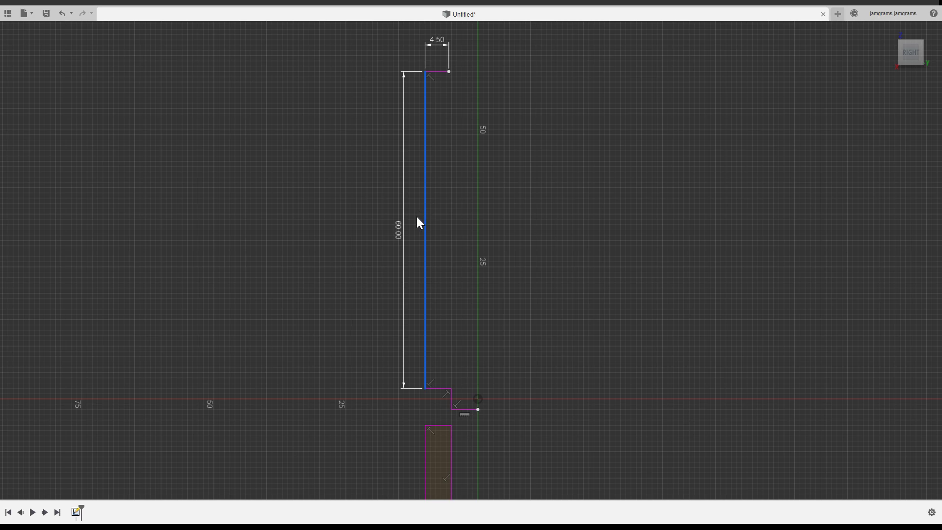
pyautogui.click(417, 218)
pyautogui.press('m')
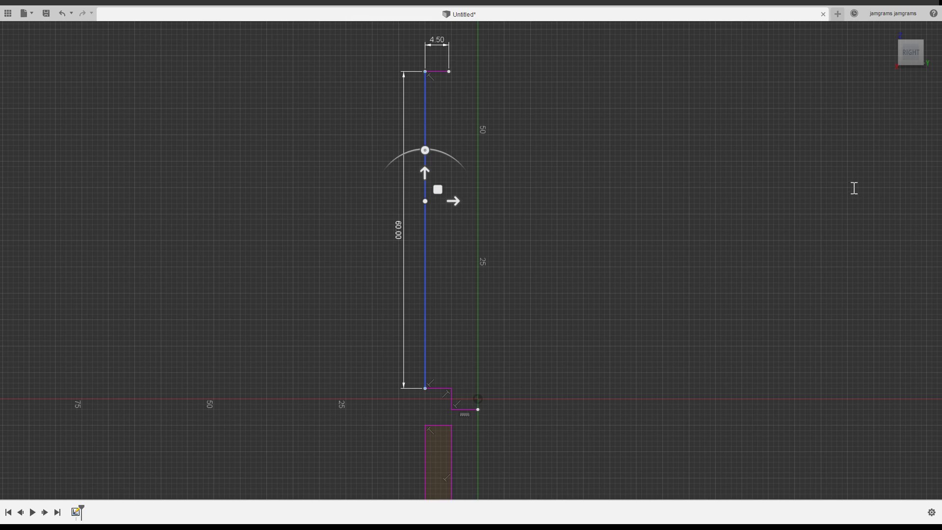
pyautogui.press('Tab')
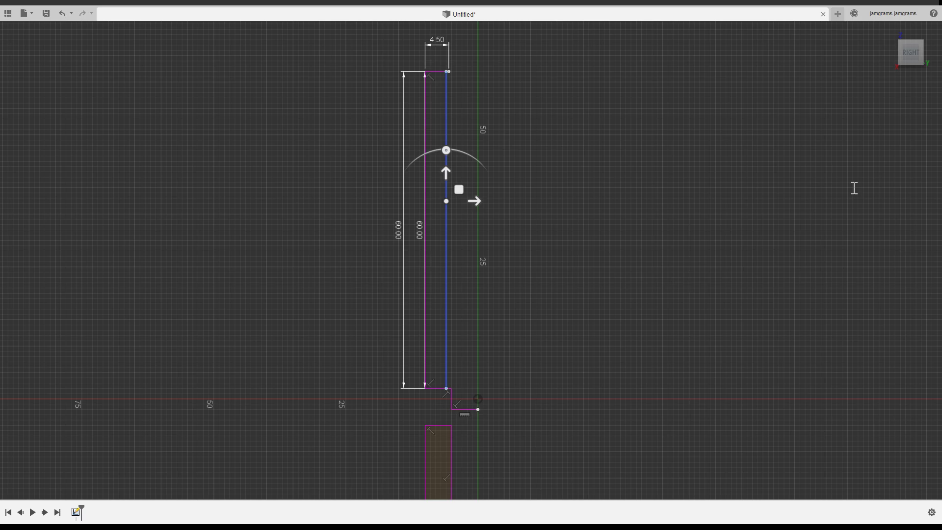
pyautogui.press('Tab')
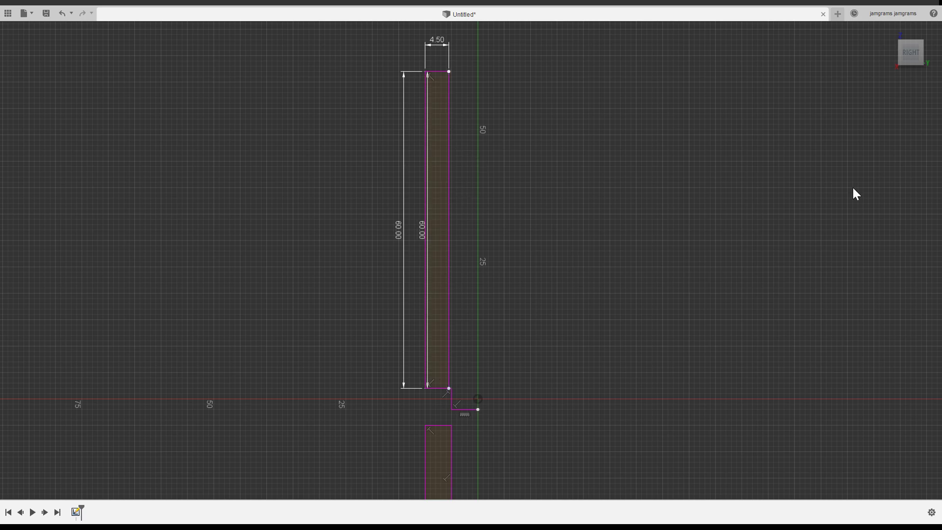
# Step: Pan to the wall's base and undo the duplicate inner line with its 60.00 dimension
pyautogui.scroll(-1, 607, 307)
pyautogui.scroll(2, 599, 317)
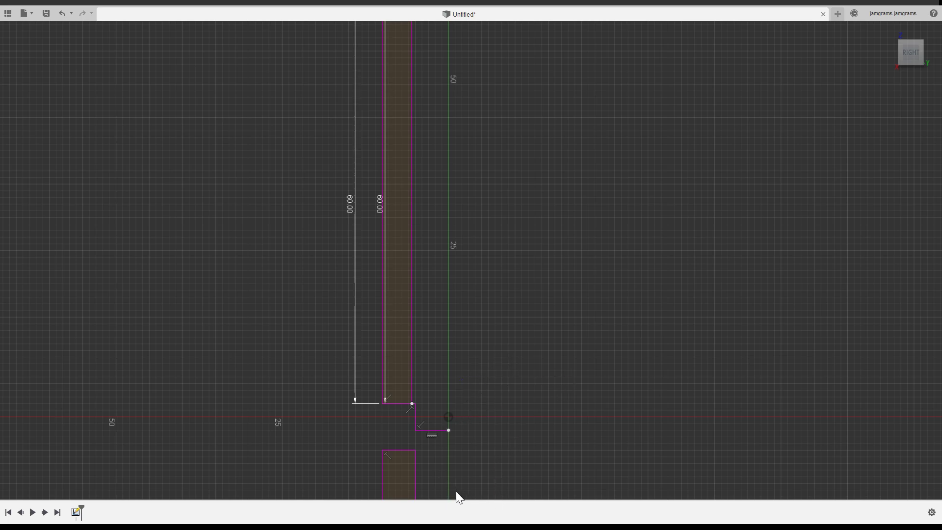
pyautogui.moveTo(488, 364); pyautogui.dragTo(635, 364, button='middle')
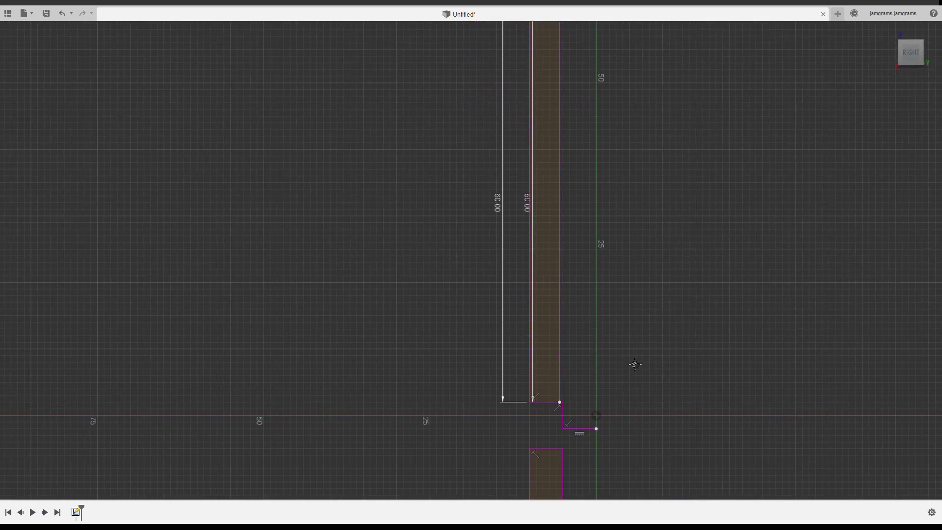
pyautogui.scroll(3, 635, 364)
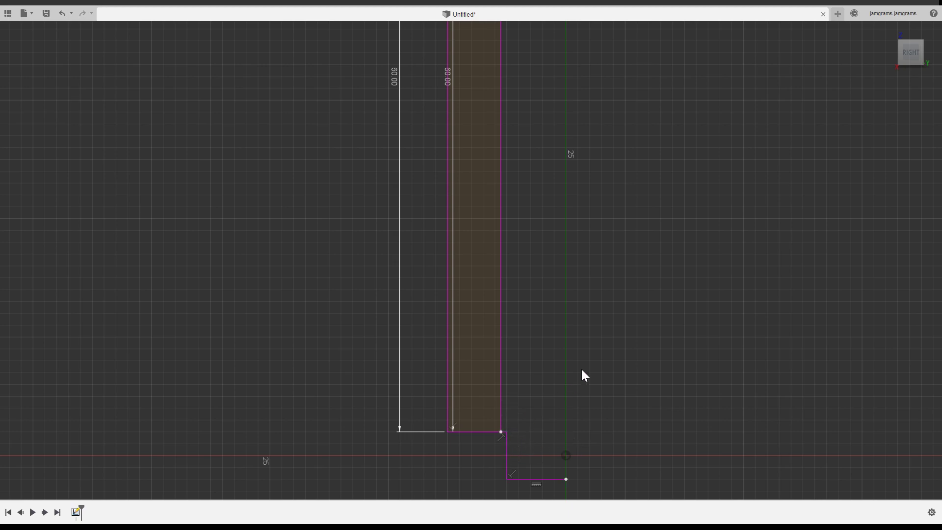
pyautogui.hotkey('ctrl', 'z')
pyautogui.scroll(2, 584, 375)
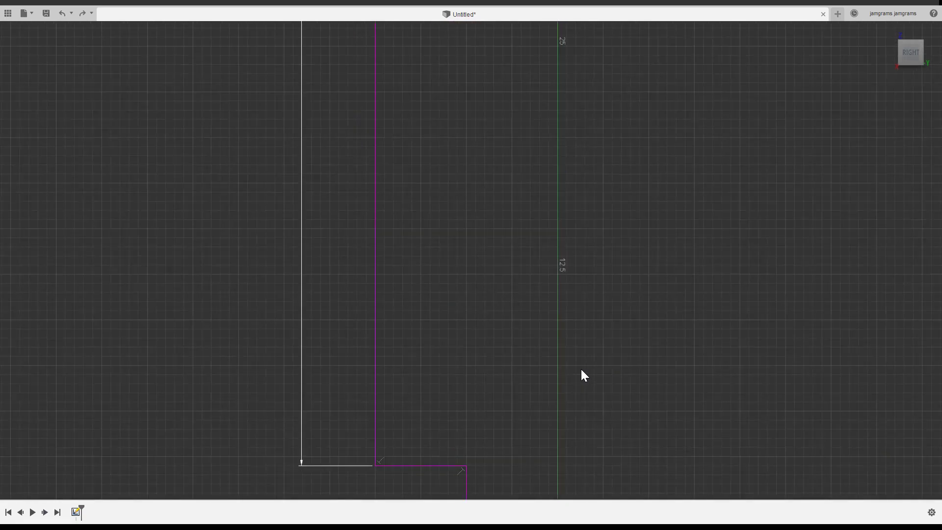
pyautogui.scroll(-5, 583, 376)
pyautogui.scroll(-3, 583, 375)
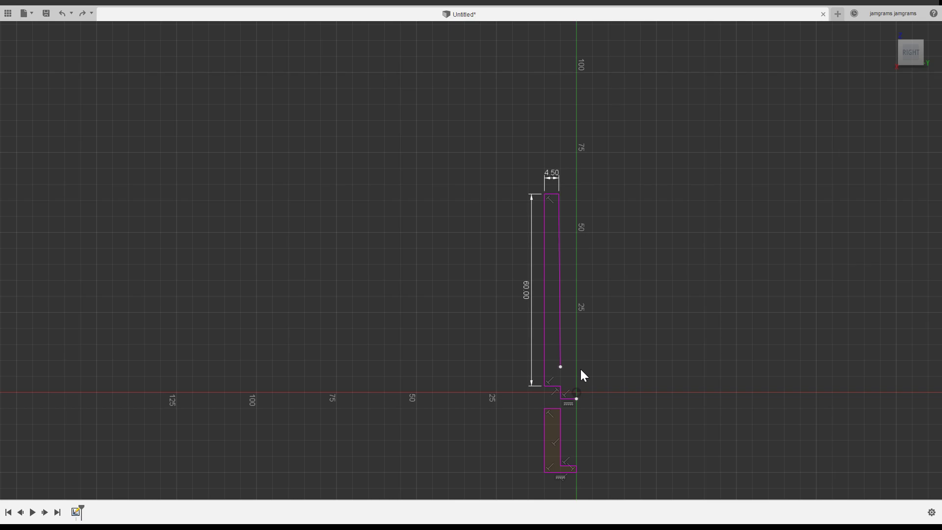
# Step: Remove the wall's right line and width dimension, undoing a trial upward stretch
pyautogui.hotkey('ctrl', 'z')
pyautogui.moveTo(544, 194); pyautogui.dragTo(544, 175)
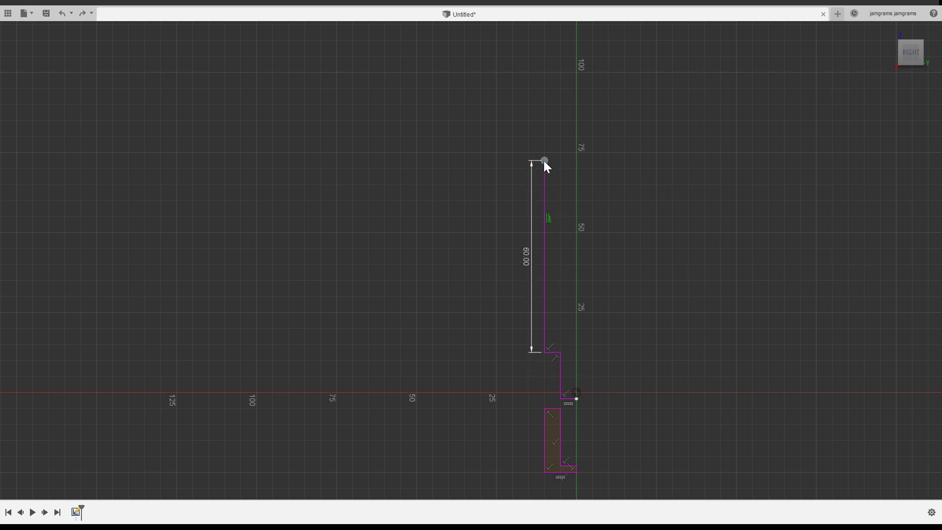
pyautogui.hotkey('ctrl', 'z')
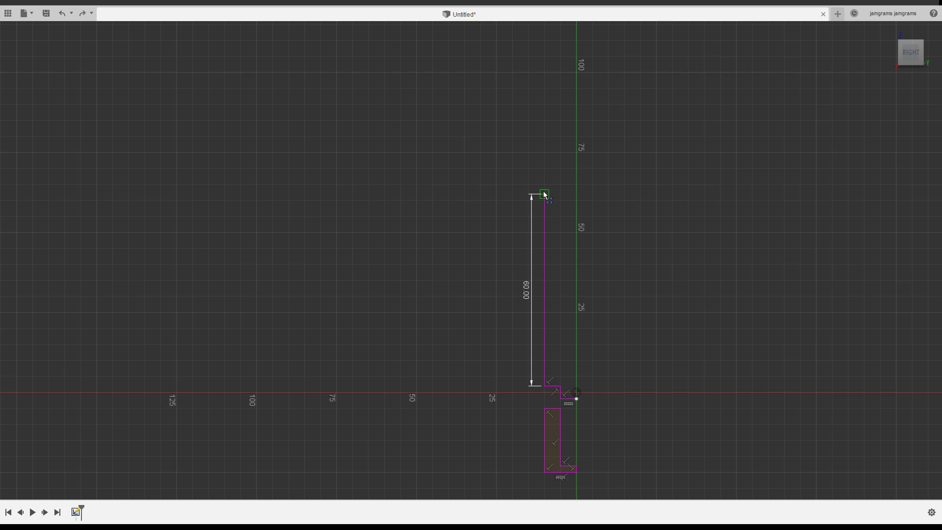
# Step: Sketch a trial arc from the wall's top, then cancel it
pyautogui.moveTo(545, 195); pyautogui.dragTo(545, 148)
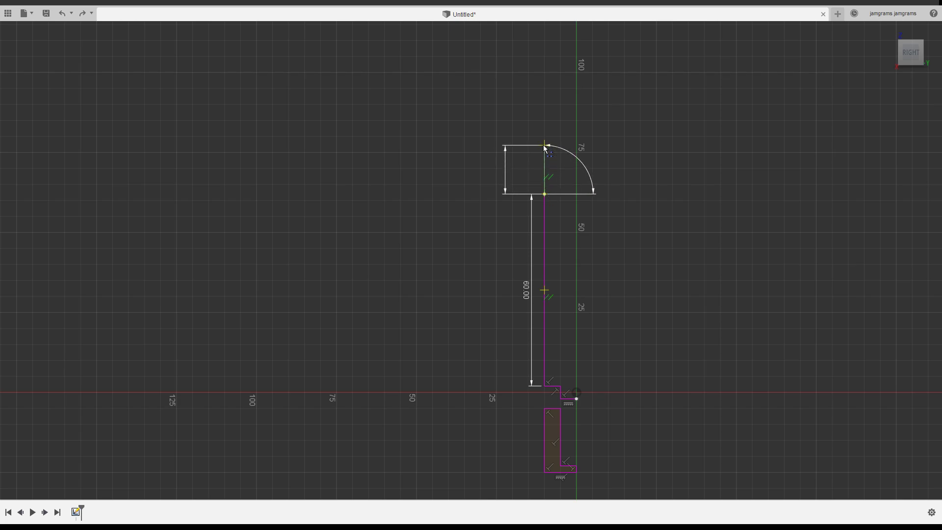
pyautogui.scroll(-2, 544, 148)
pyautogui.scroll(5, 544, 148)
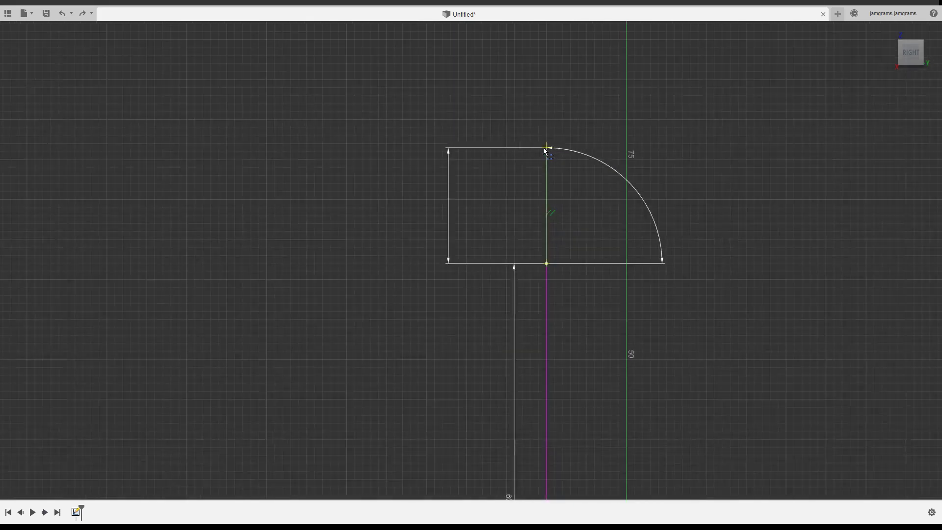
pyautogui.scroll(3, 543, 147)
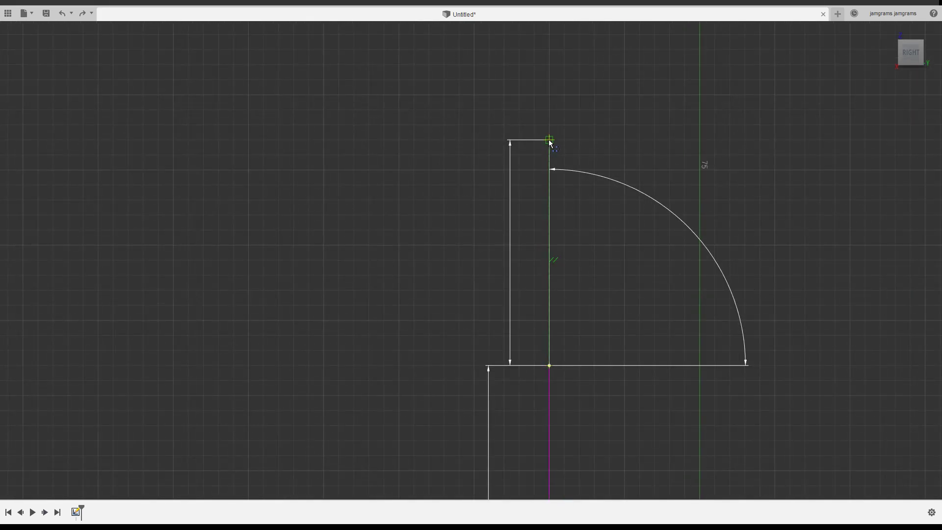
pyautogui.click(550, 141)
pyautogui.click(551, 182)
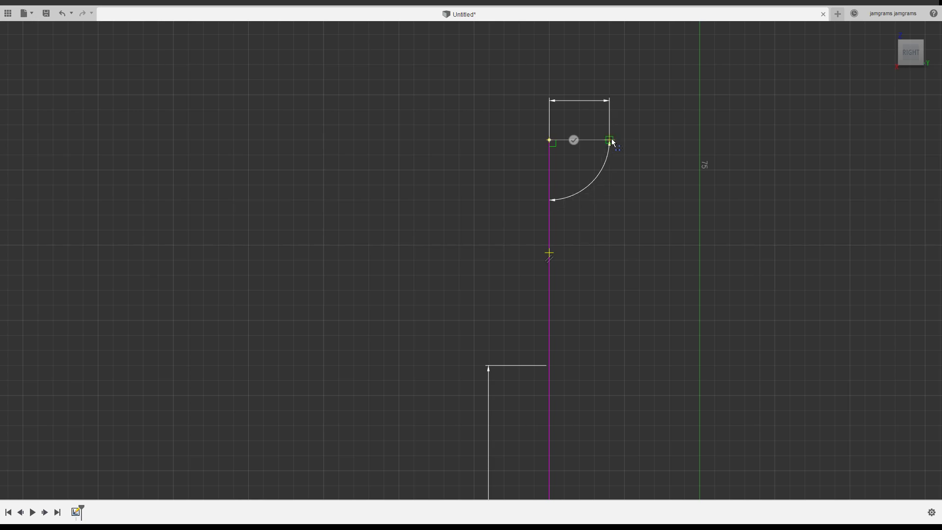
pyautogui.click(612, 142)
pyautogui.scroll(2, 605, 227)
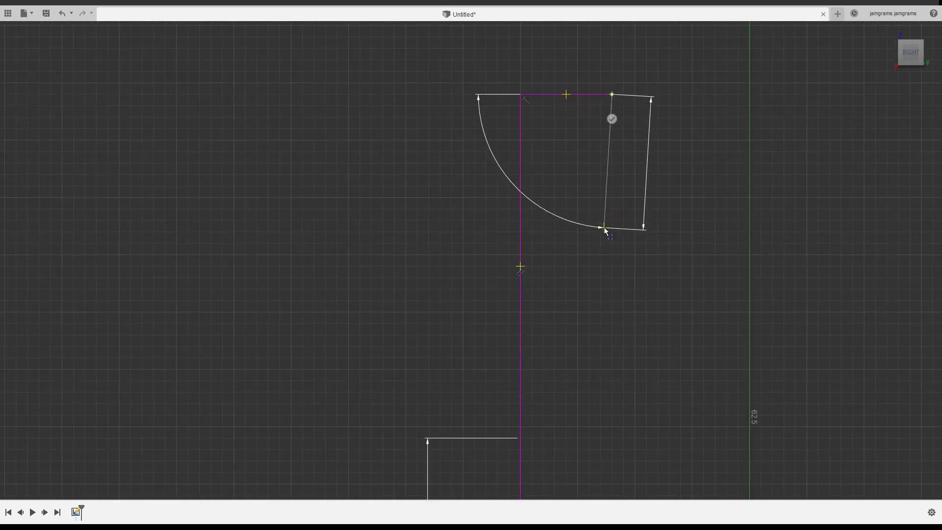
pyautogui.scroll(-3, 605, 228)
pyautogui.scroll(4, 604, 227)
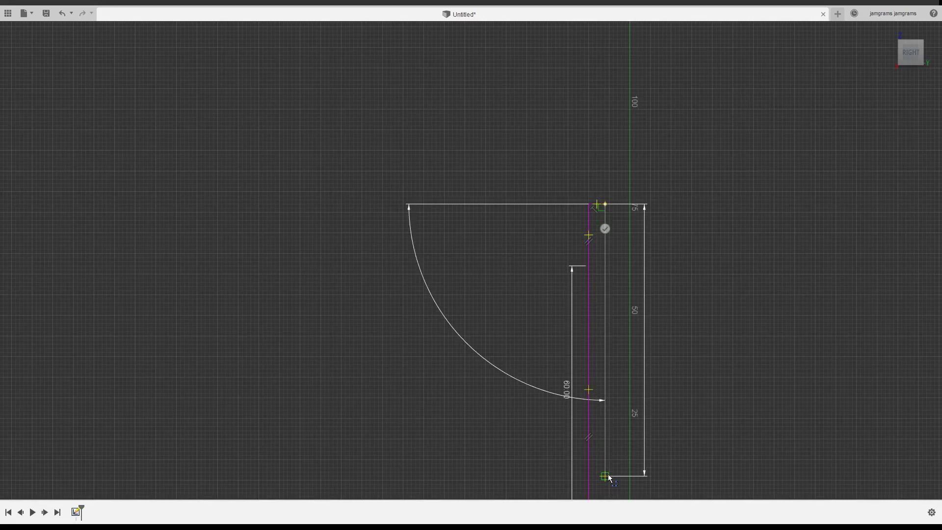
pyautogui.scroll(1, 608, 478)
pyautogui.scroll(-2, 609, 478)
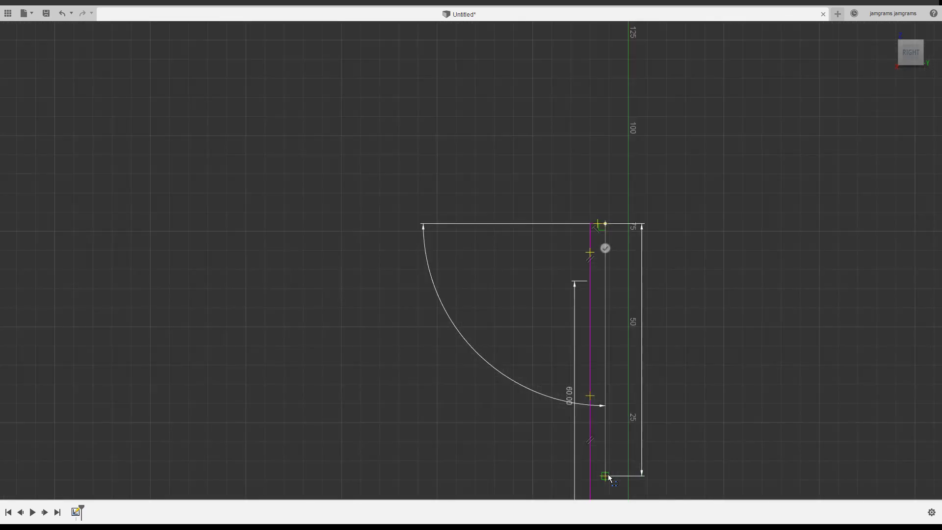
pyautogui.scroll(-3, 608, 479)
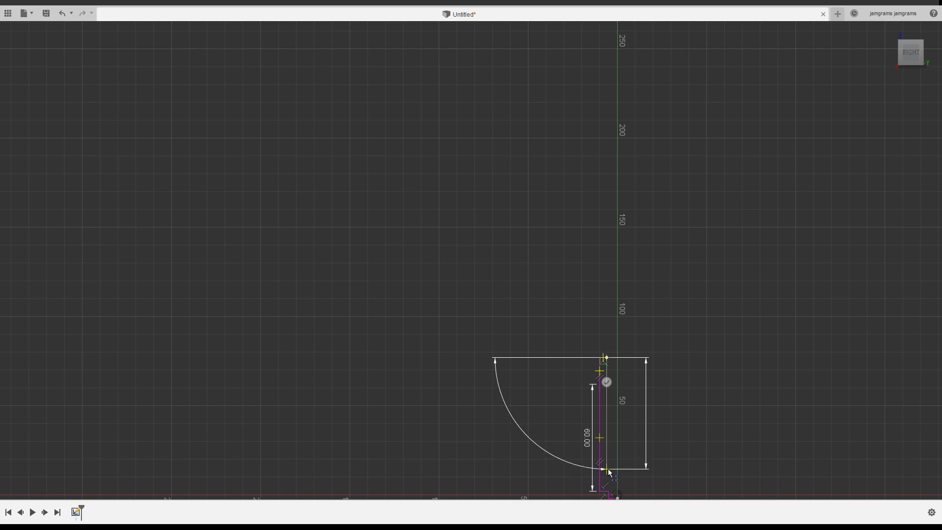
pyautogui.press('Escape')
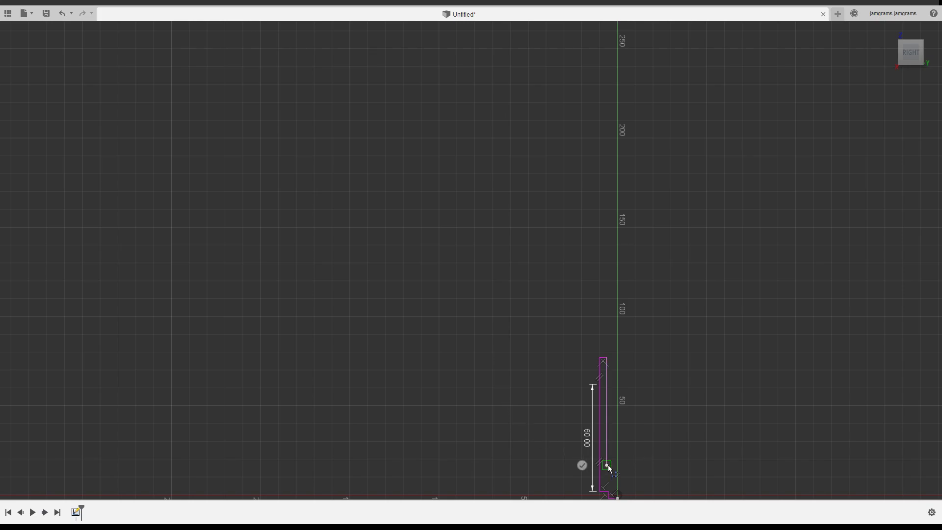
# Step: Draw a short horizontal ledge from the wall's lower corner to the centre axis
pyautogui.scroll(2, 608, 465)
pyautogui.click(608, 464)
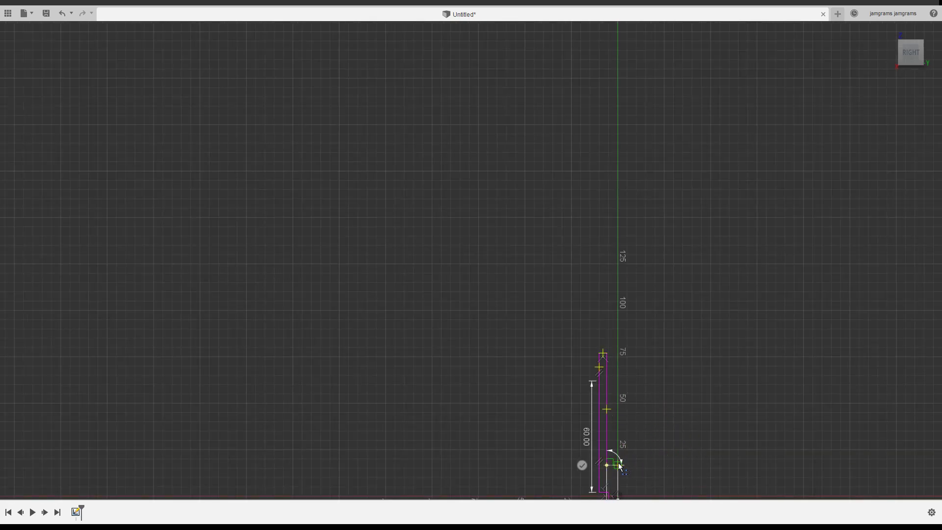
pyautogui.scroll(2, 619, 473)
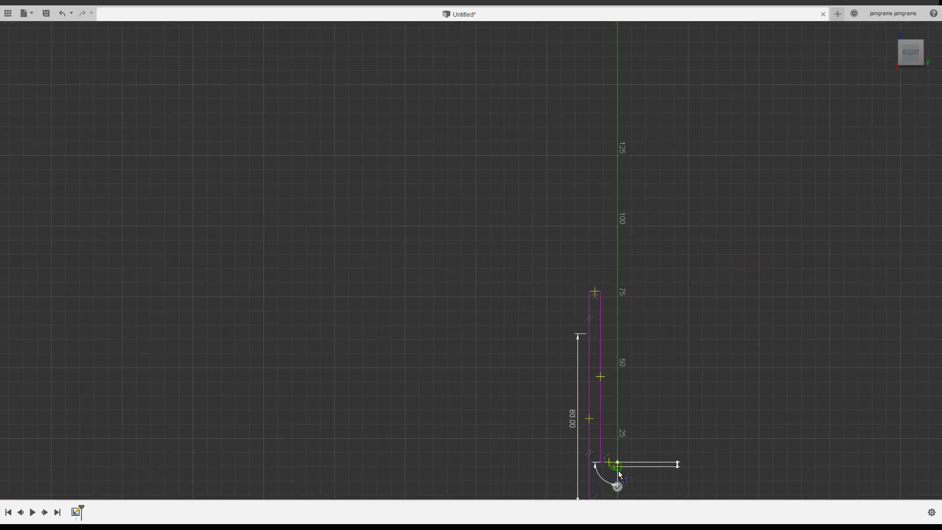
pyautogui.click(618, 472)
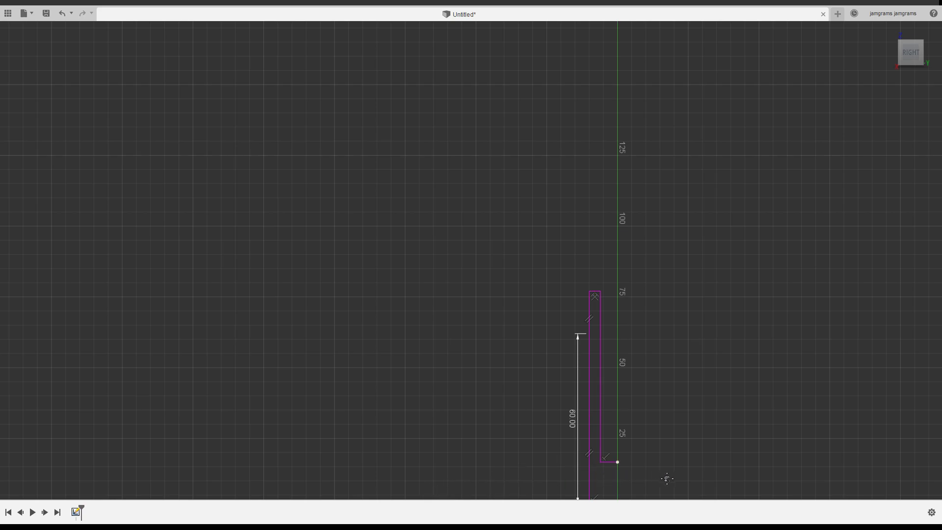
pyautogui.moveTo(666, 477); pyautogui.dragTo(682, 327, button='middle')
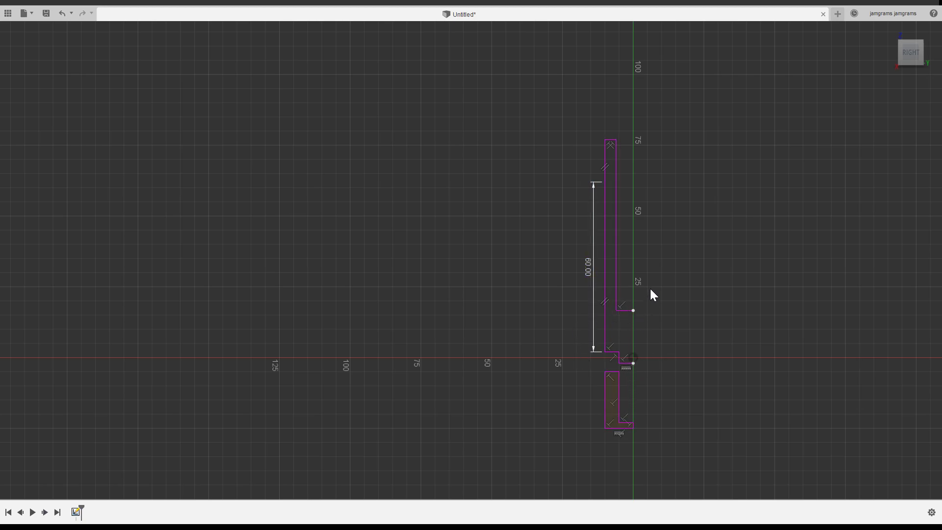
pyautogui.click(610, 390)
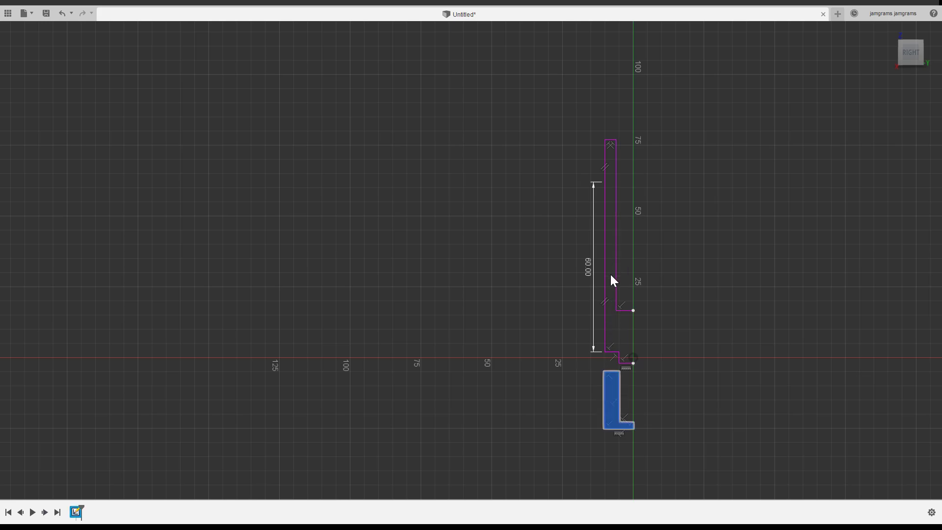
pyautogui.press('Escape')
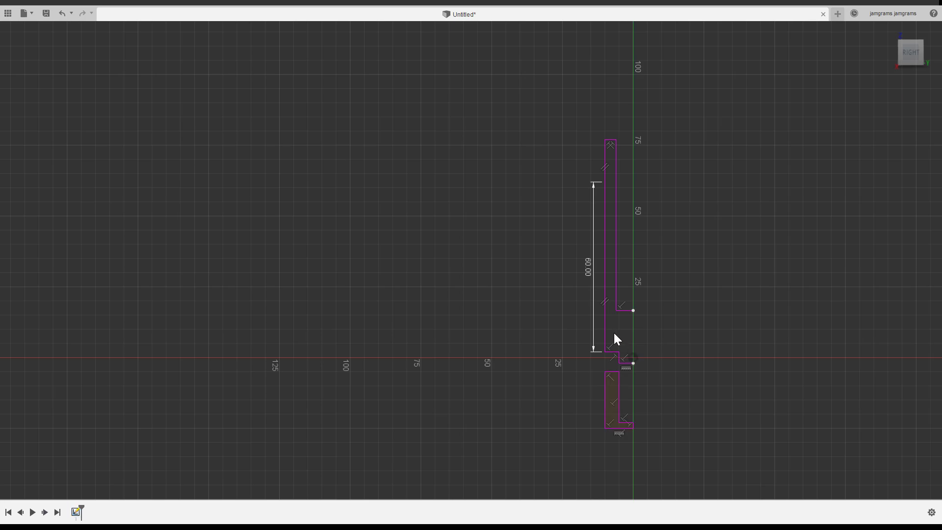
pyautogui.moveTo(618, 333); pyautogui.dragTo(498, 140)
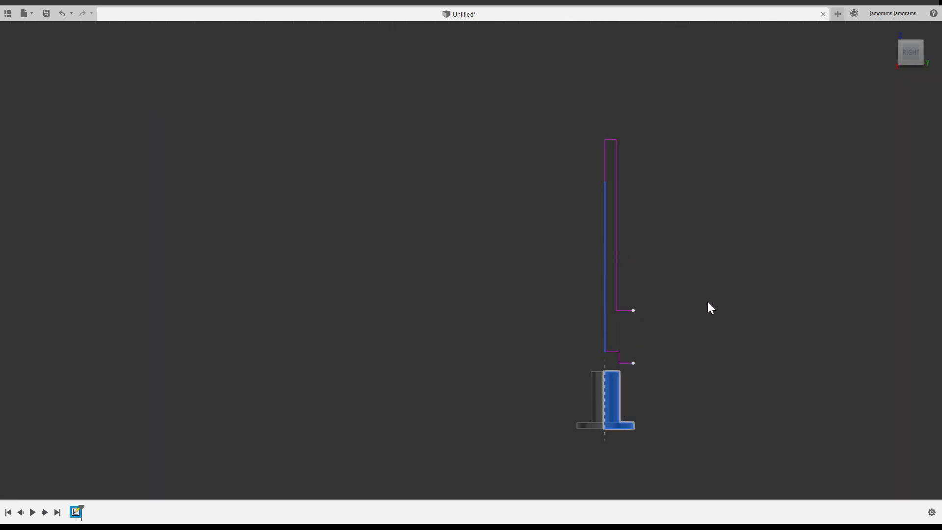
pyautogui.moveTo(685, 364); pyautogui.dragTo(573, 131)
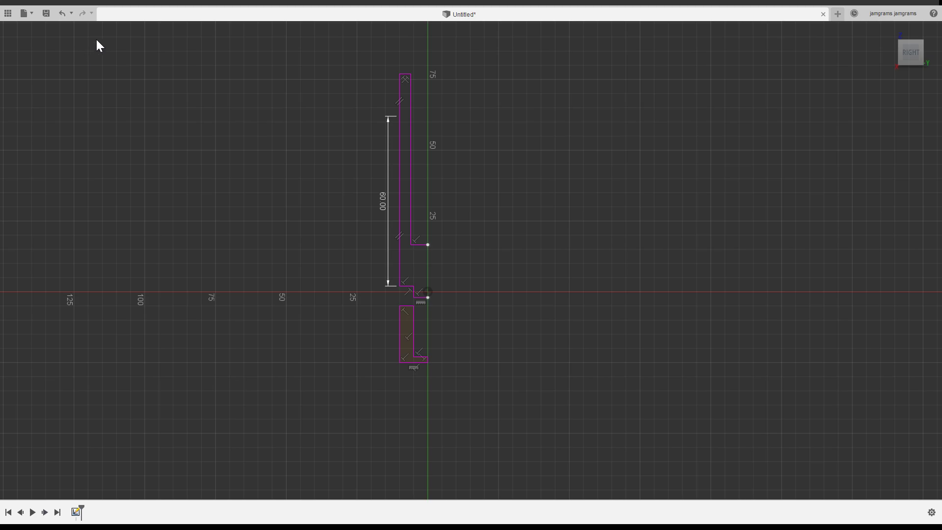
# Step: Close the upper wall with a vertical line on the axis, then select both wall and cap profiles
pyautogui.click(428, 244)
pyautogui.click(428, 297)
pyautogui.press('Escape')
pyautogui.click(410, 261)
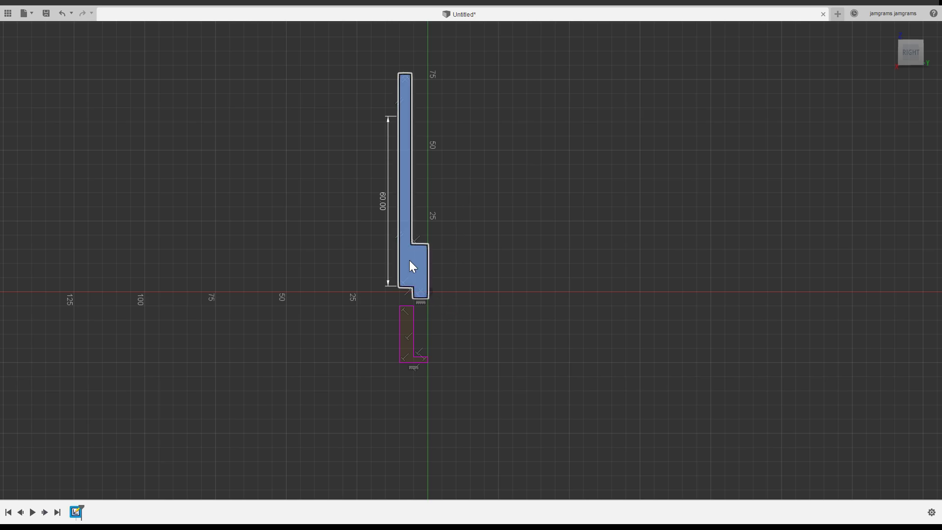
pyautogui.keyDown('shift'); pyautogui.click(410, 329); pyautogui.keyUp('shift')
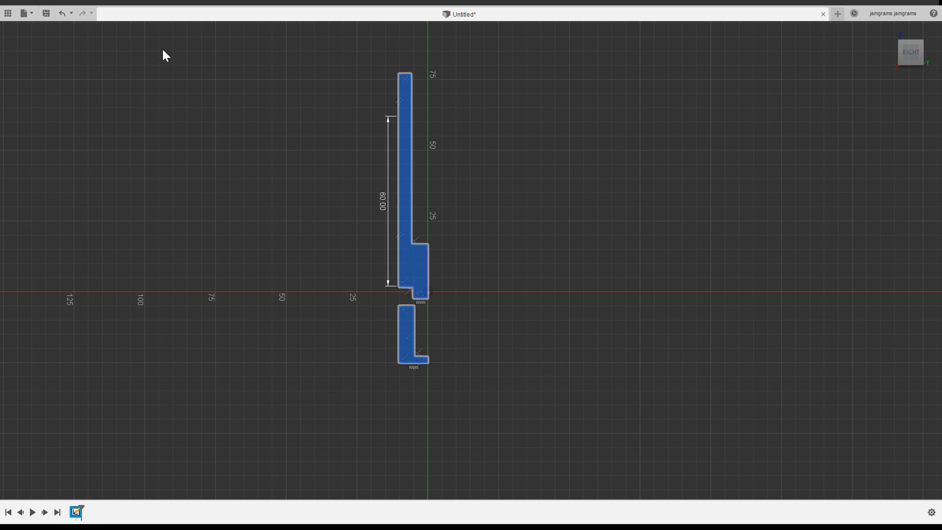
pyautogui.press('e')
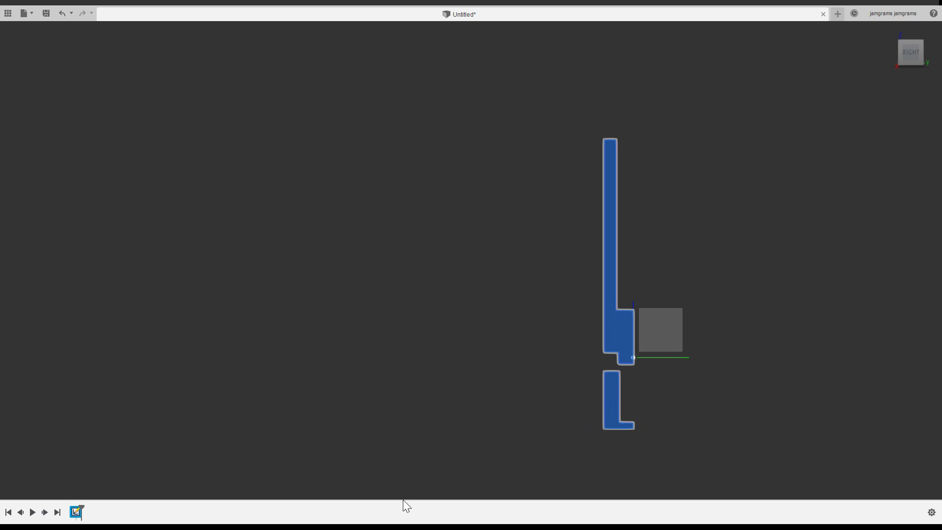
pyautogui.keyDown('shift'); pyautogui.moveTo(700, 409); pyautogui.dragTo(673, 439, button='middle'); pyautogui.keyUp('shift')
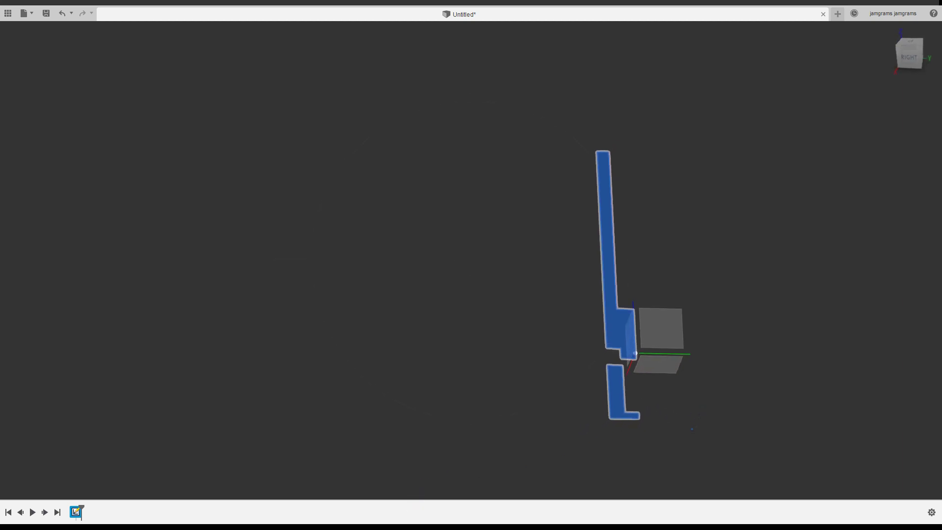
pyautogui.scroll(5, 672, 439)
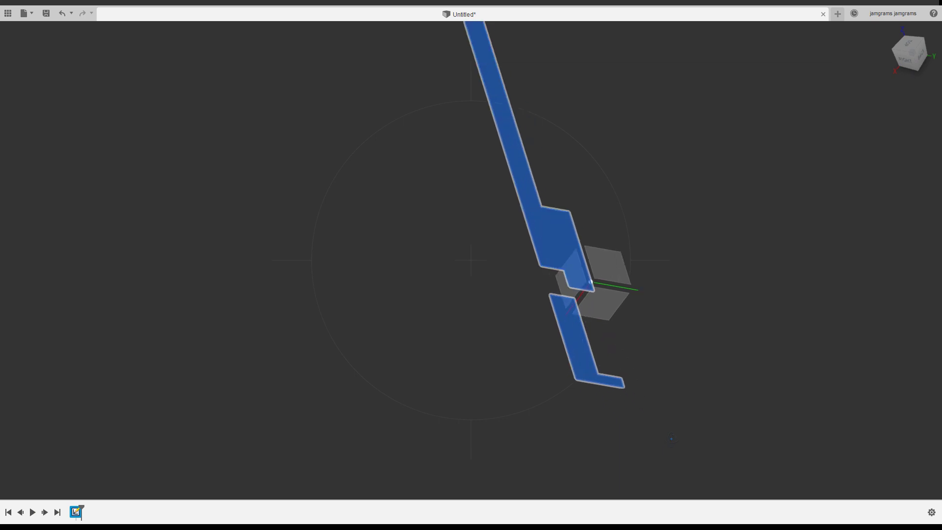
pyautogui.moveTo(665, 356)
pyautogui.keyDown('shift'); pyautogui.mouseDown(button='middle')
pyautogui.moveTo(701, 318)
pyautogui.moveTo(503, 436)
pyautogui.mouseUp(button='middle'); pyautogui.keyUp('shift')
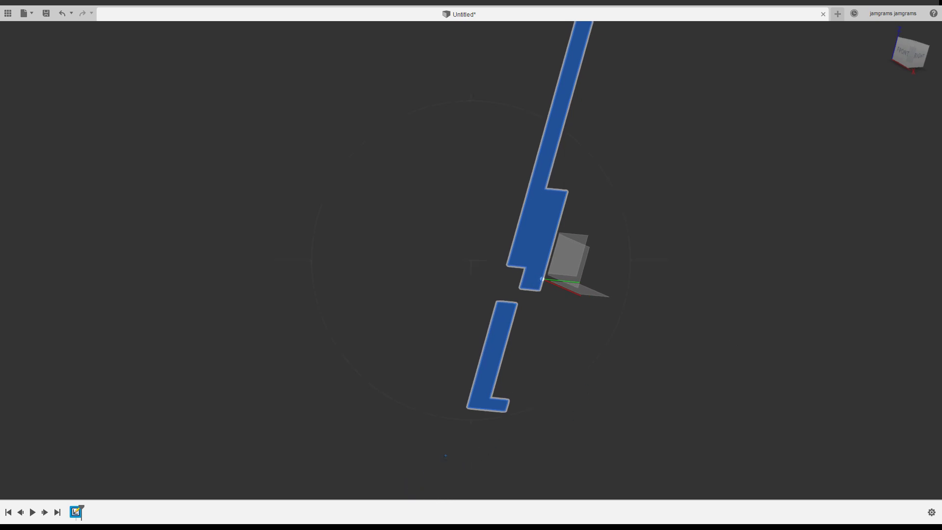
# Step: Revolve the wall and cap profiles around the central origin axis
pyautogui.click(545, 269)
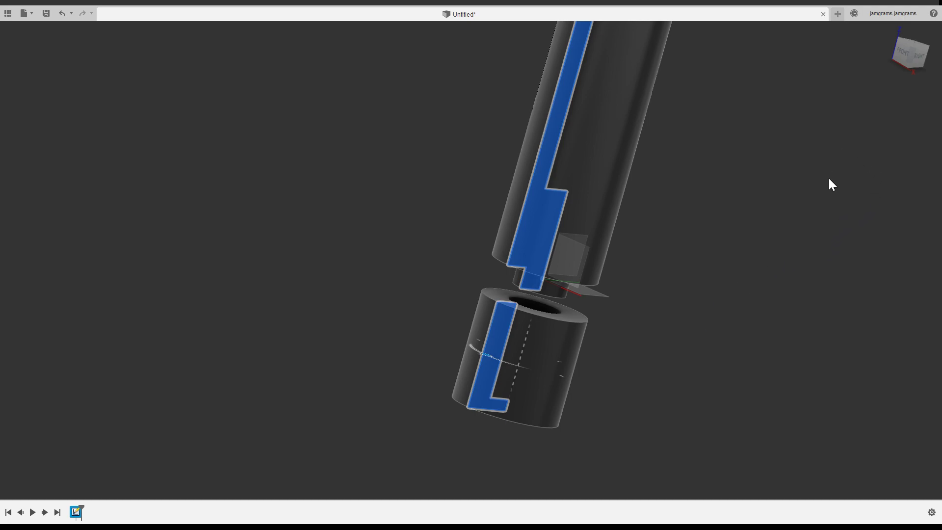
pyautogui.press('Return')
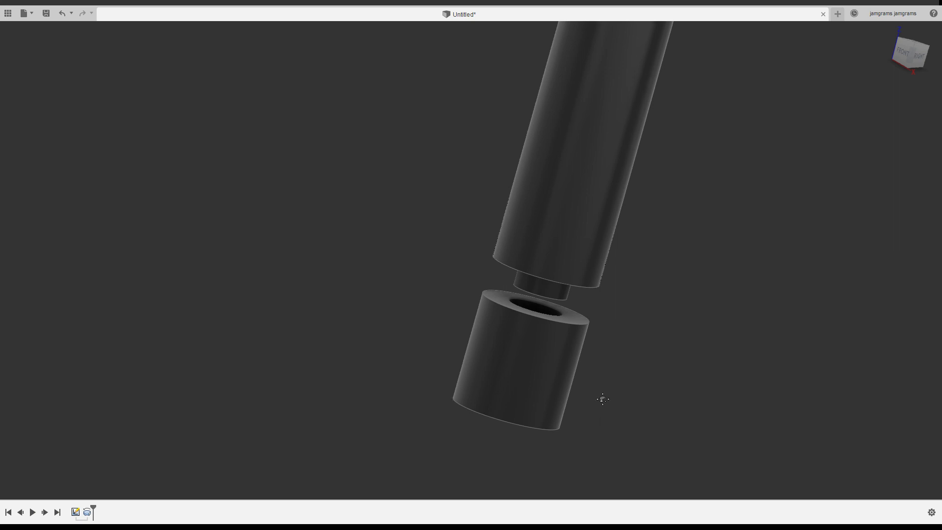
pyautogui.moveTo(599, 395); pyautogui.dragTo(710, 334, button='middle')
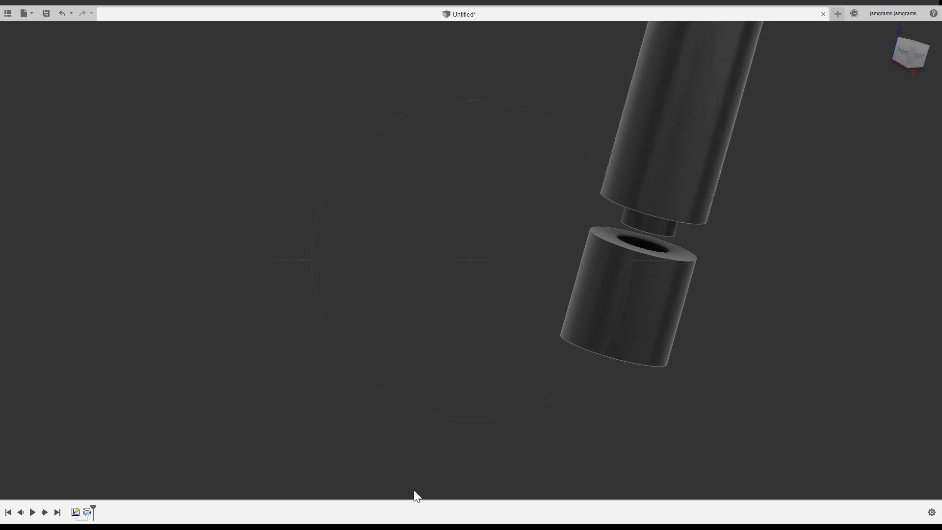
pyautogui.moveTo(414, 495)
pyautogui.keyDown('shift'); pyautogui.mouseDown(button='middle')
pyautogui.moveTo(688, 350)
pyautogui.moveTo(641, 319)
pyautogui.moveTo(507, 399)
pyautogui.mouseUp(button='middle'); pyautogui.keyUp('shift')
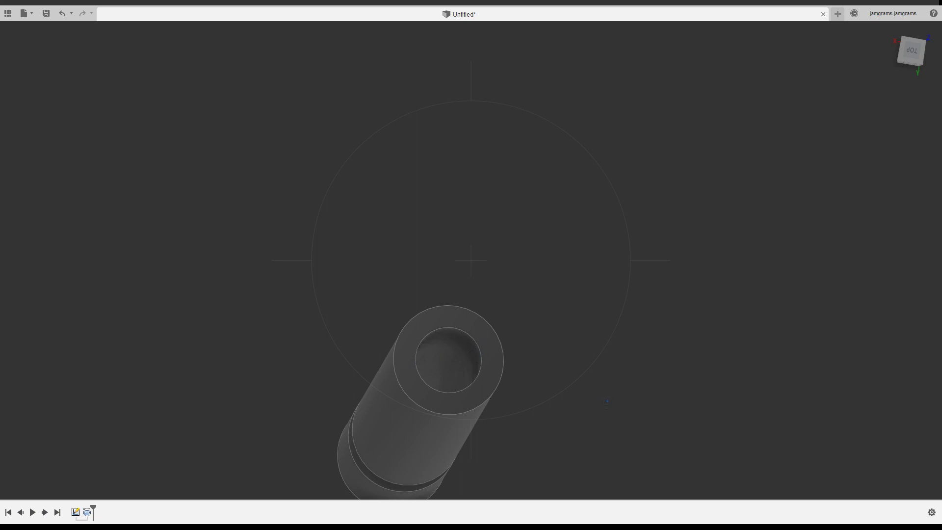
pyautogui.moveTo(607, 401)
pyautogui.keyDown('shift'); pyautogui.mouseDown(button='middle')
pyautogui.moveTo(634, 353)
pyautogui.moveTo(612, 326)
pyautogui.mouseUp(button='middle'); pyautogui.keyUp('shift')
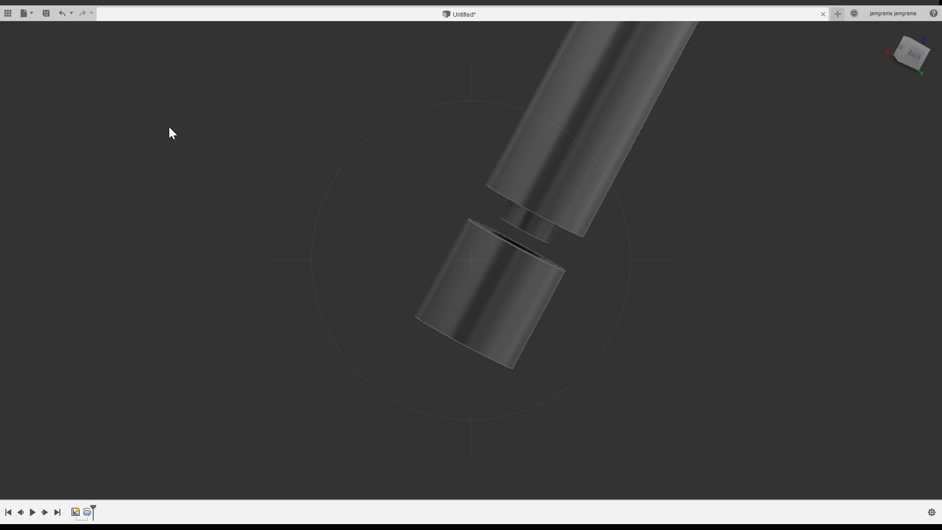
# Step: Add a modeled thread to the narrow neck face, then zoom and orbit to inspect it
pyautogui.click(511, 222)
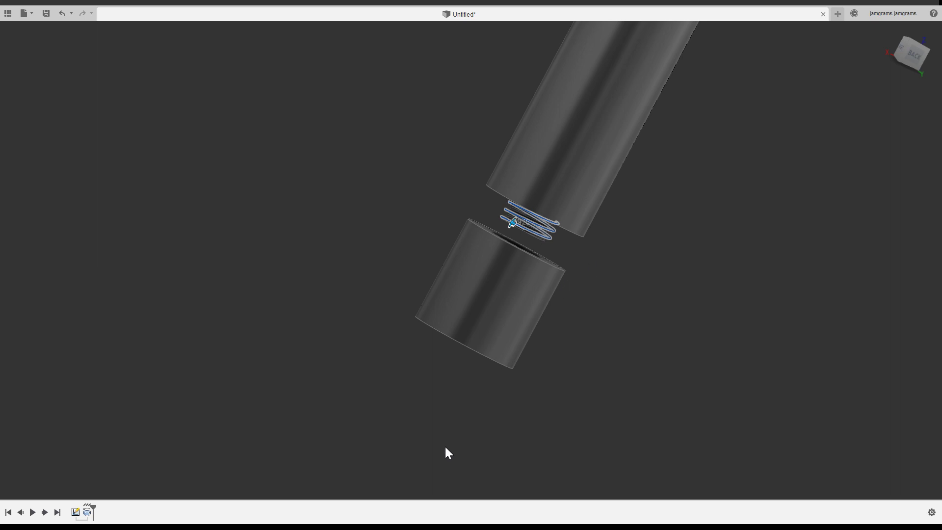
pyautogui.scroll(2, 564, 231)
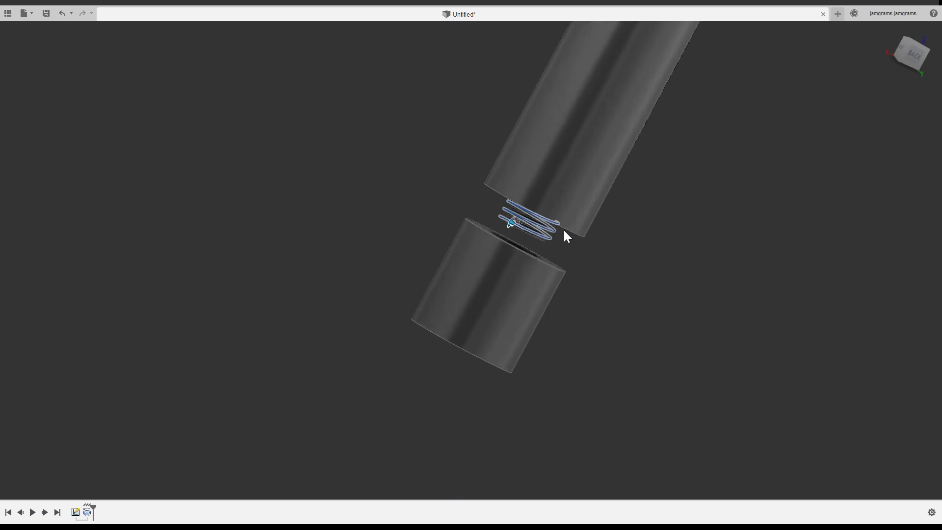
pyautogui.scroll(3, 565, 231)
pyautogui.scroll(2, 564, 233)
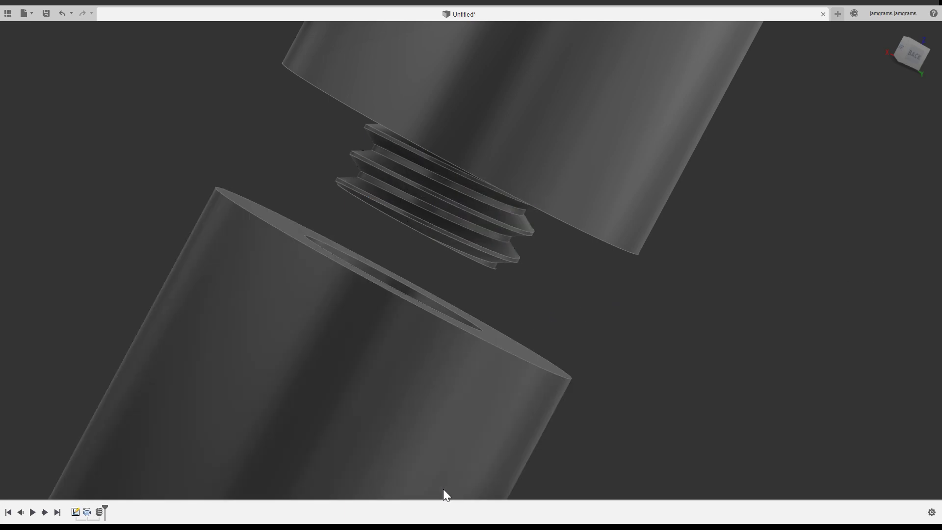
pyautogui.keyDown('shift'); pyautogui.moveTo(467, 361); pyautogui.dragTo(461, 357, button='middle'); pyautogui.keyUp('shift')
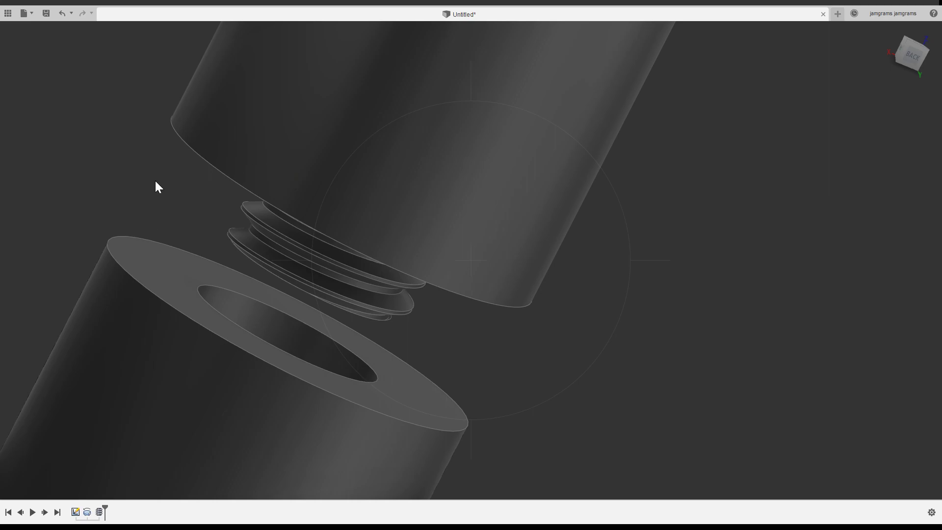
# Step: Apply a modeled internal thread to the lower cap's bore face
pyautogui.click(272, 315)
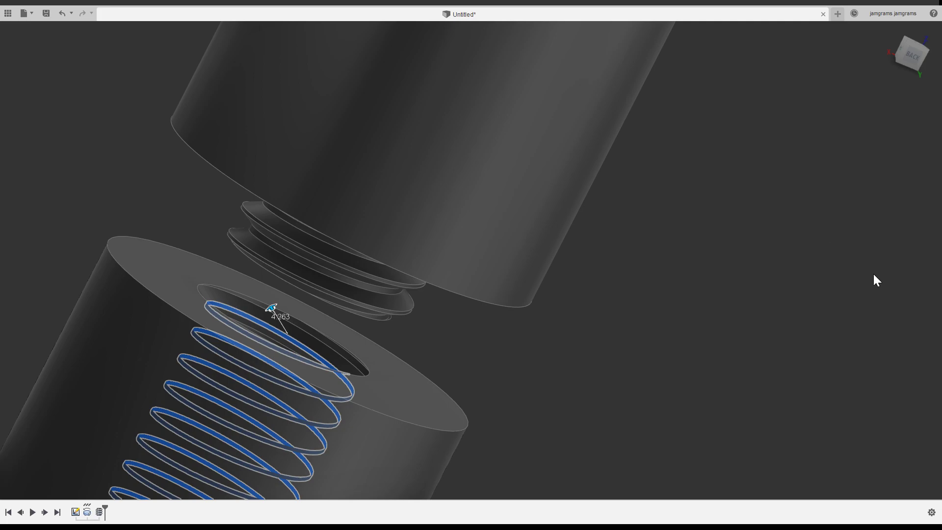
pyautogui.press('Return')
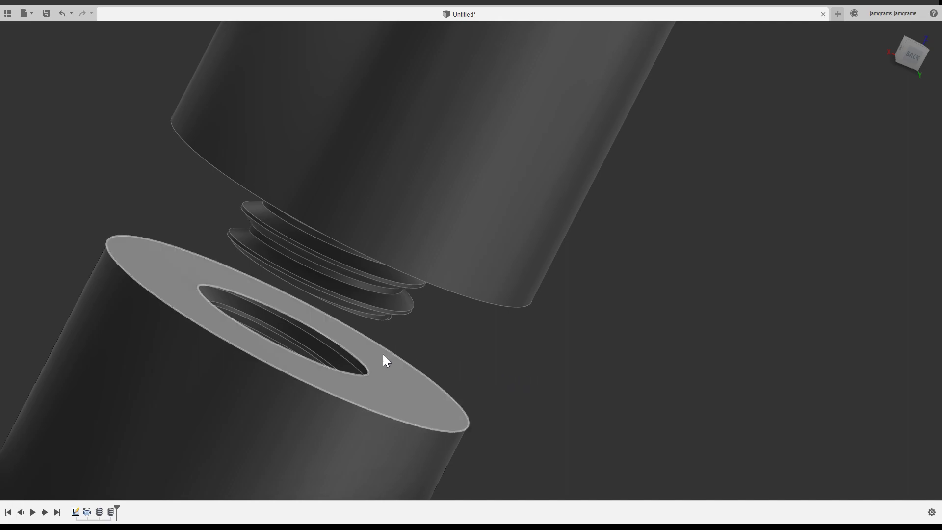
pyautogui.click(351, 366)
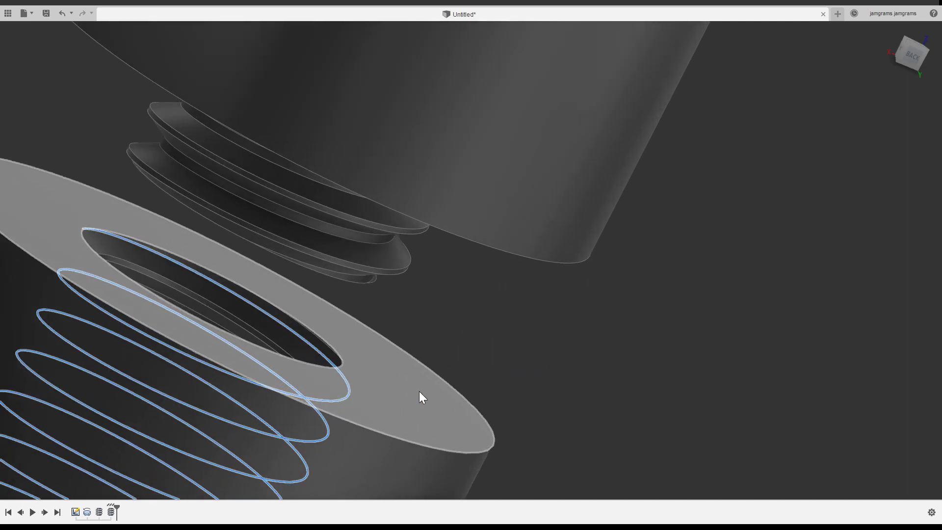
pyautogui.scroll(2, 417, 390)
pyautogui.scroll(-4, 417, 390)
pyautogui.scroll(-2, 417, 390)
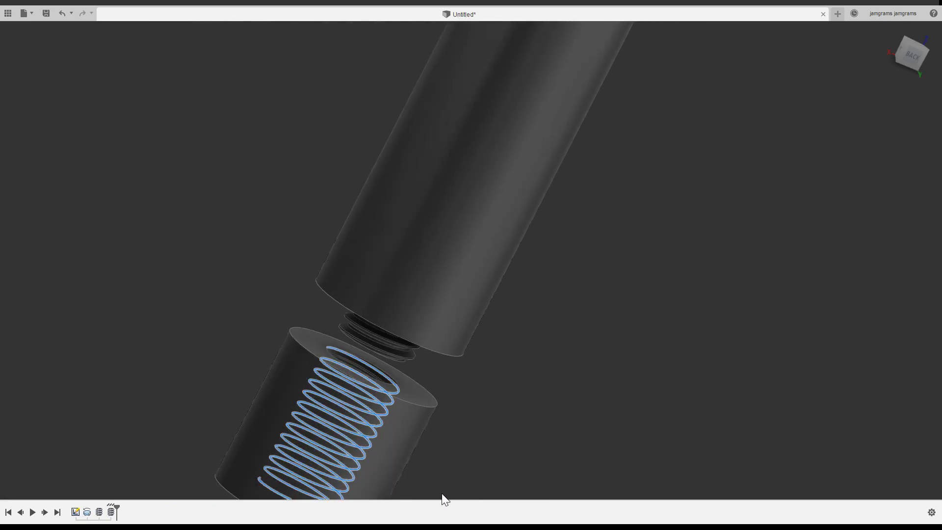
pyautogui.moveTo(438, 463); pyautogui.dragTo(644, 321, button='middle')
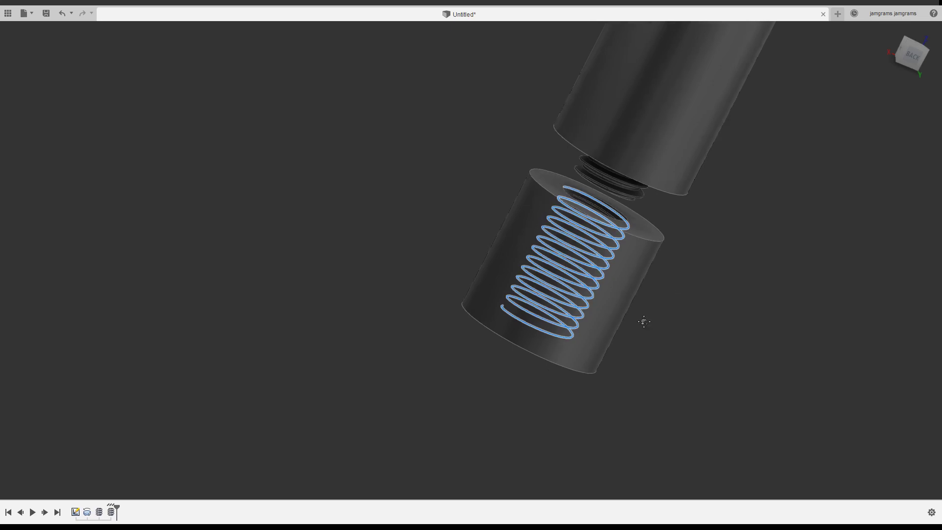
pyautogui.scroll(2, 644, 321)
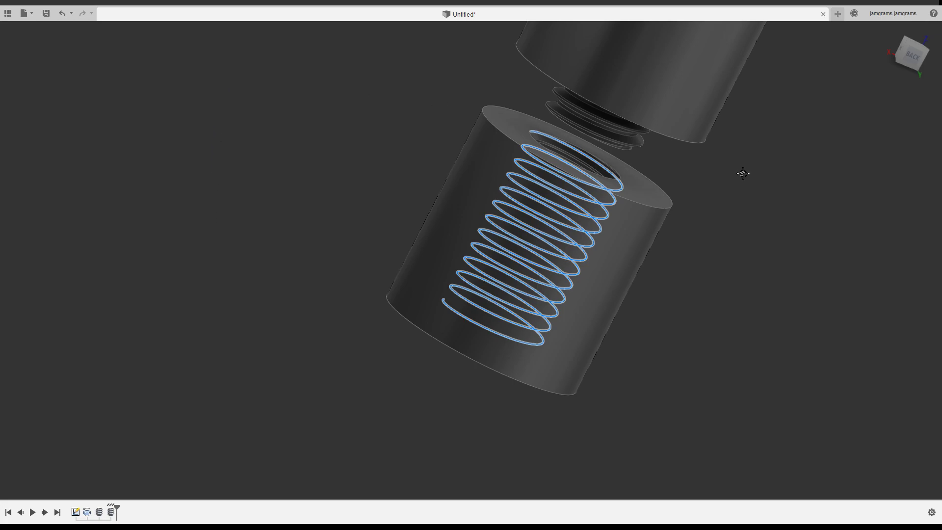
pyautogui.scroll(5, 714, 159)
pyautogui.scroll(-5, 715, 159)
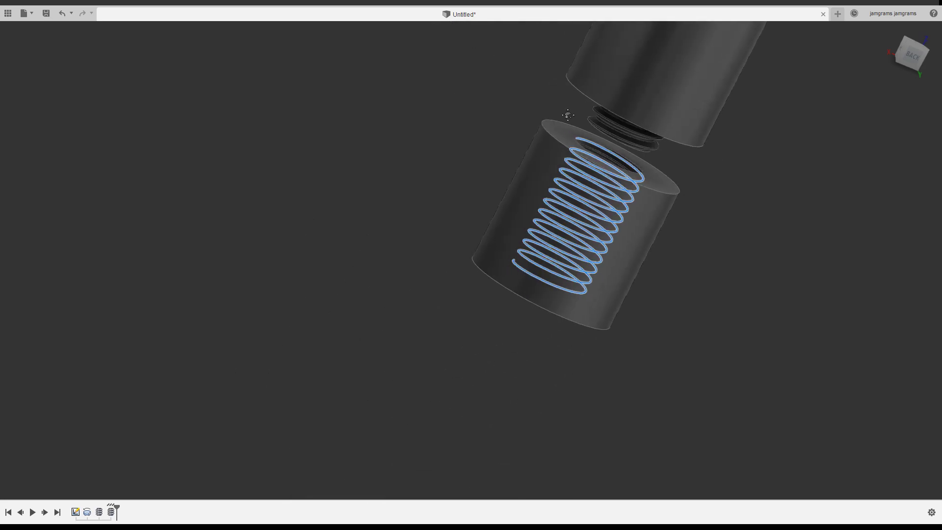
pyautogui.click(346, 113)
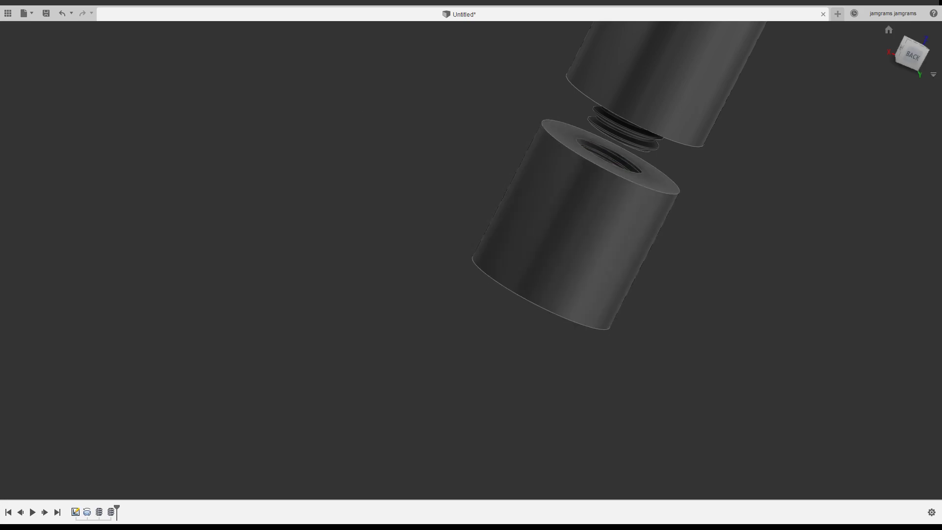
pyautogui.click(596, 145)
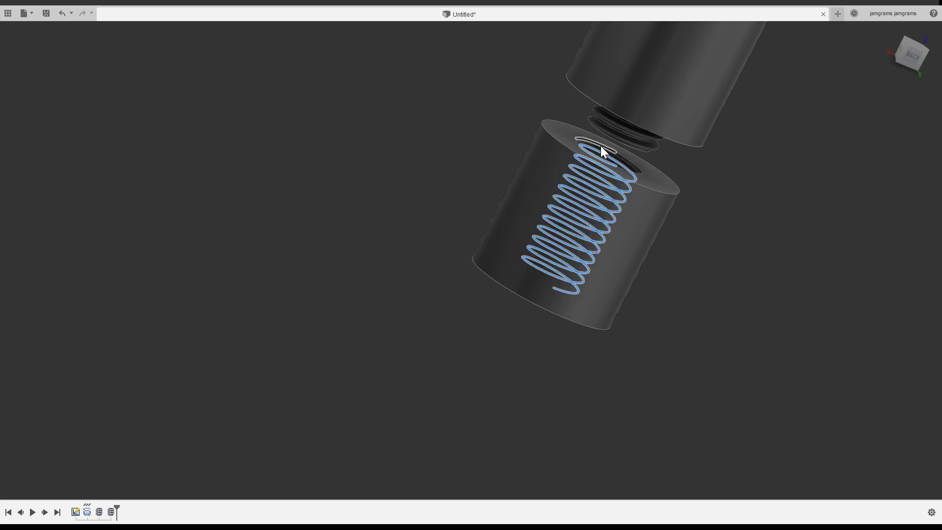
pyautogui.click(600, 146)
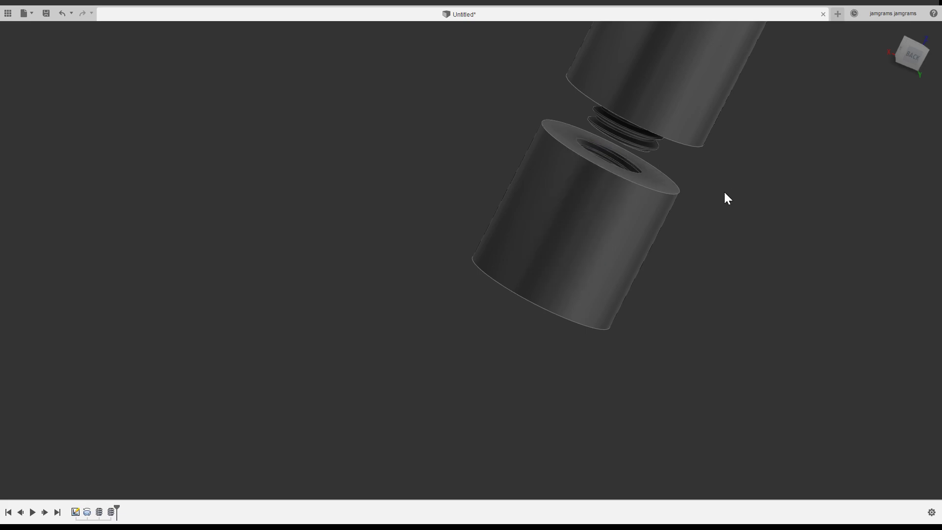
pyautogui.click(556, 288)
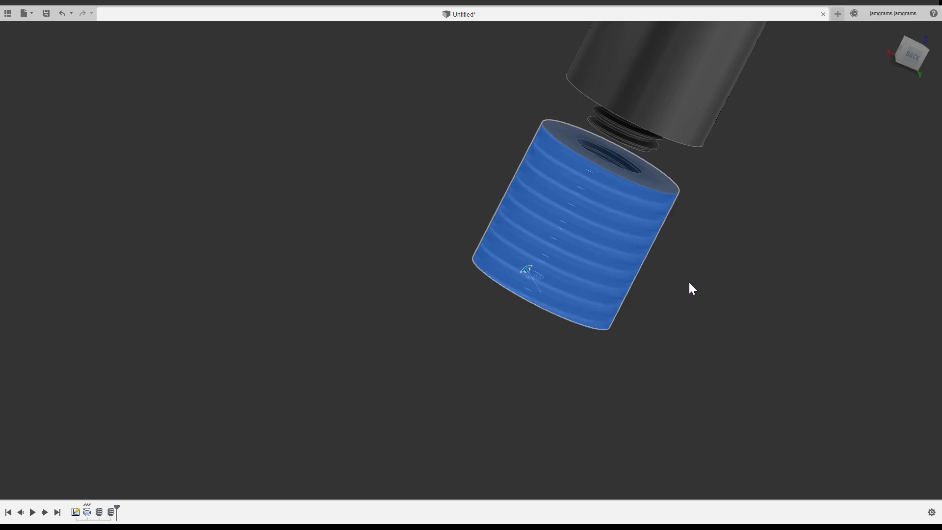
pyautogui.press('Escape')
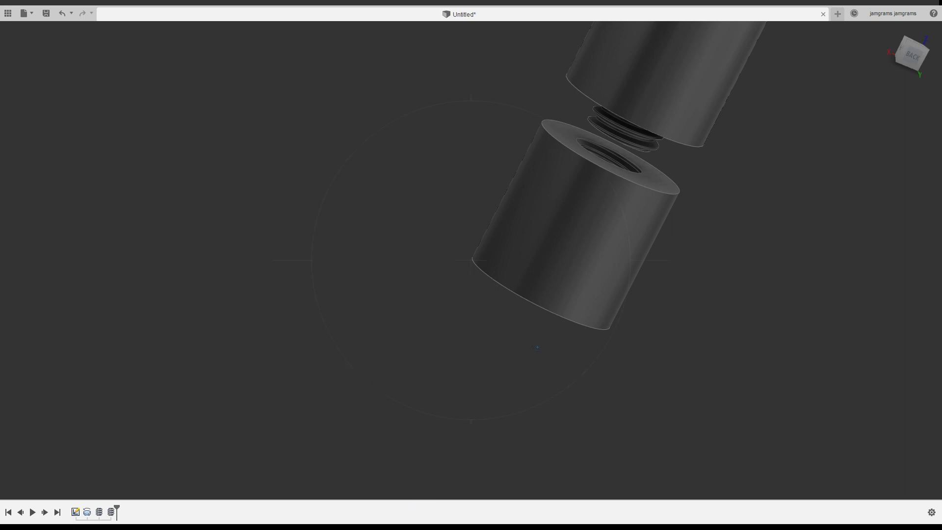
pyautogui.keyDown('shift'); pyautogui.moveTo(537, 347); pyautogui.dragTo(367, 101, button='middle'); pyautogui.keyUp('shift')
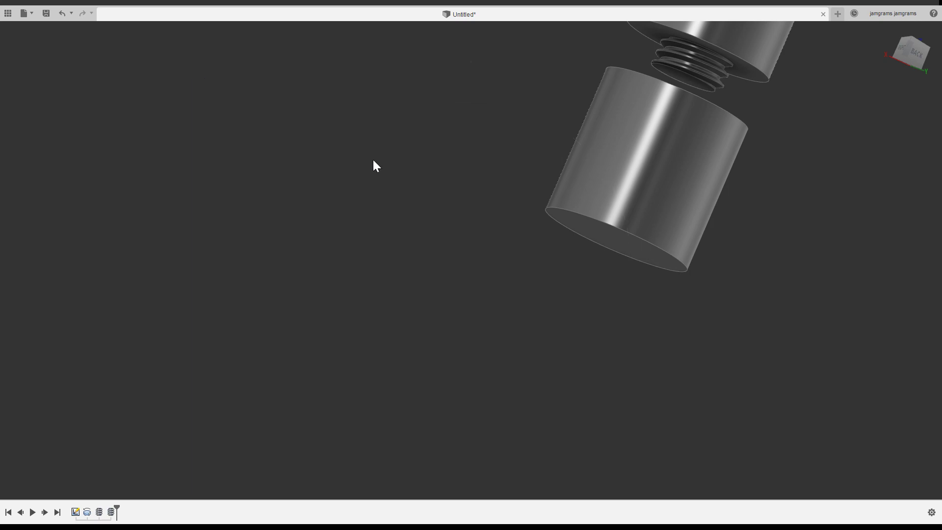
pyautogui.click(585, 216)
pyautogui.moveTo(582, 216); pyautogui.dragTo(591, 203)
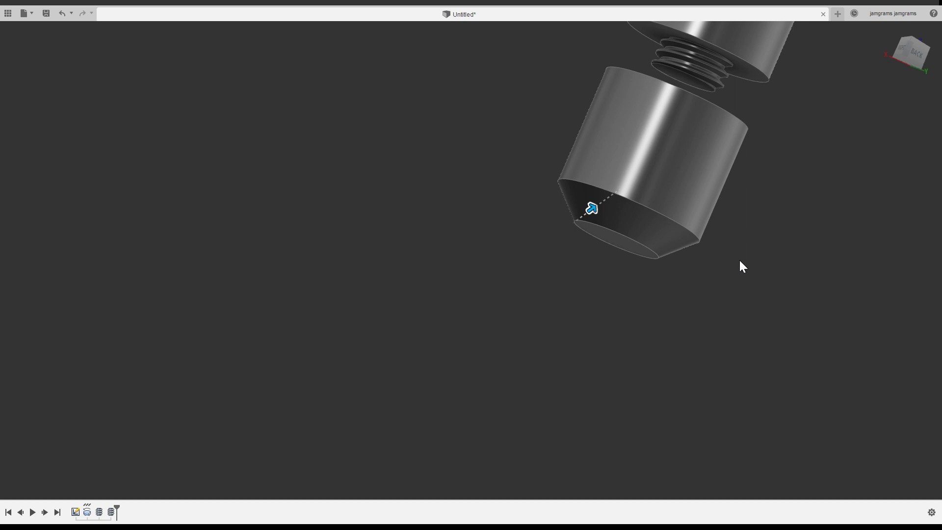
pyautogui.scroll(2, 740, 264)
pyautogui.scroll(-4, 738, 263)
pyautogui.scroll(-3, 735, 262)
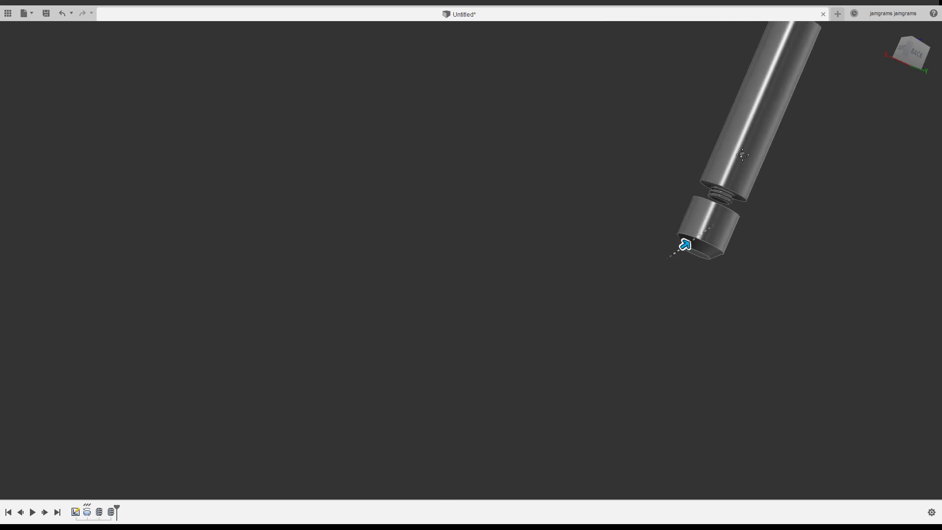
pyautogui.moveTo(742, 147); pyautogui.dragTo(638, 239, button='middle')
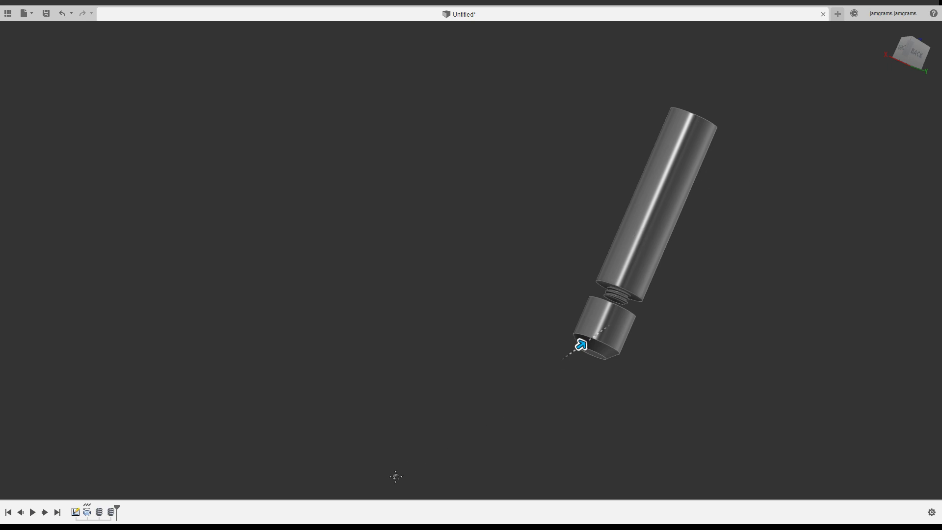
pyautogui.keyDown('shift'); pyautogui.moveTo(581, 345); pyautogui.dragTo(563, 395, button='middle'); pyautogui.keyUp('shift')
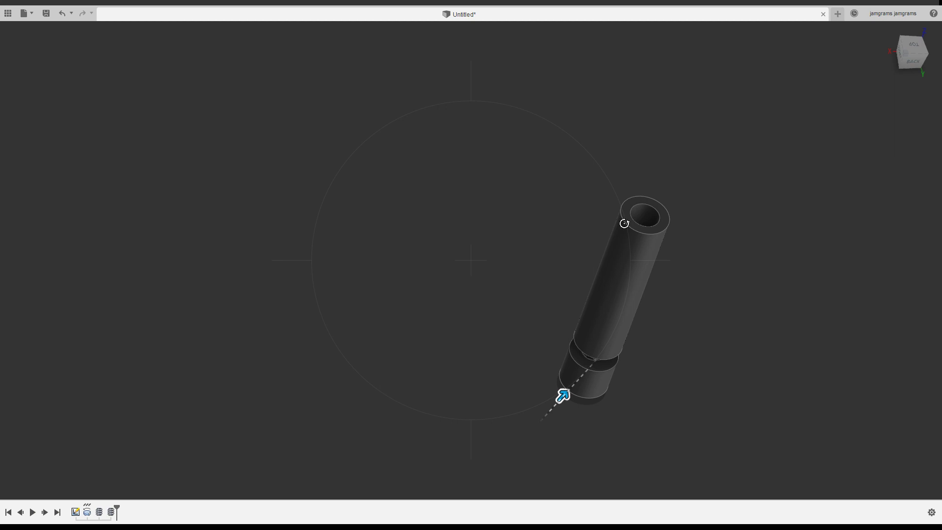
pyautogui.moveTo(563, 395)
pyautogui.keyDown('shift'); pyautogui.mouseDown(button='middle')
pyautogui.moveTo(538, 374)
pyautogui.moveTo(525, 498)
pyautogui.mouseUp(button='middle'); pyautogui.keyUp('shift')
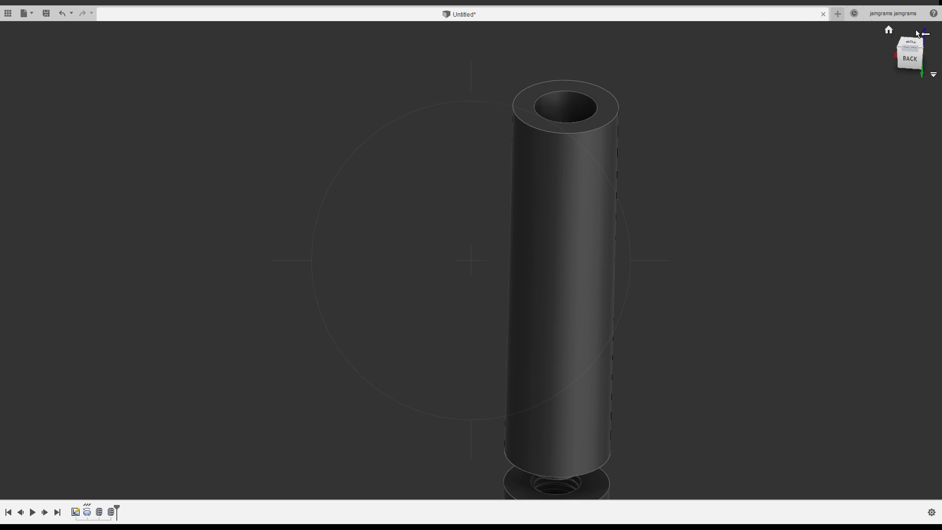
# Step: Check the top view, then select the tube's flat top ring face from a tilted view
pyautogui.click(916, 45)
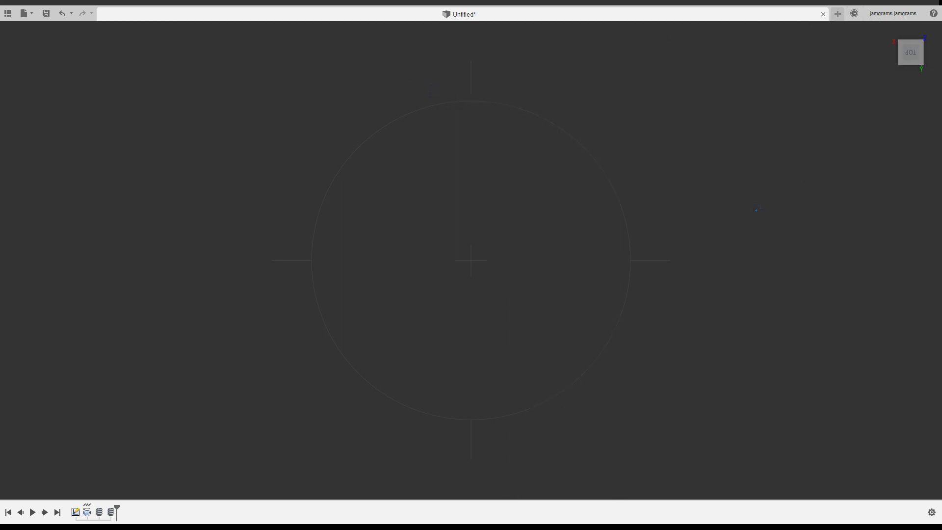
pyautogui.keyDown('shift'); pyautogui.moveTo(616, 311); pyautogui.dragTo(653, 280, button='middle'); pyautogui.keyUp('shift')
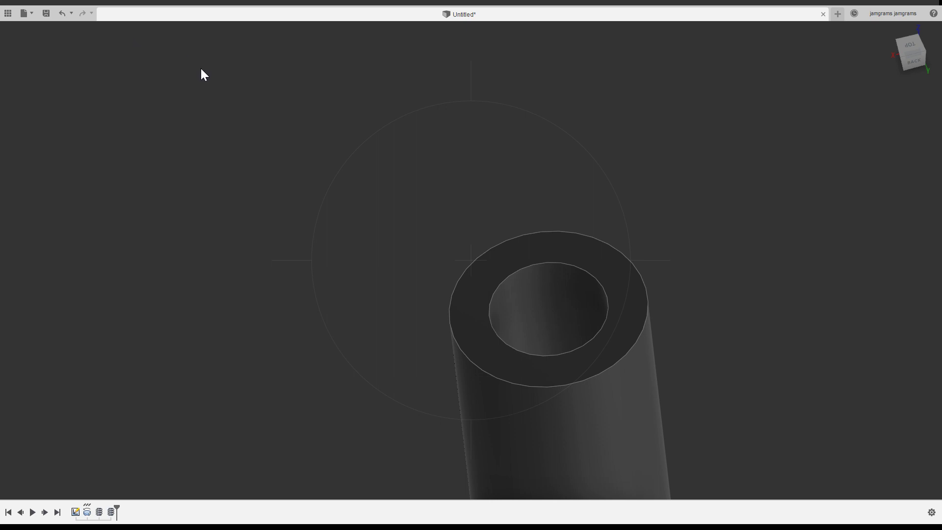
pyautogui.click(480, 342)
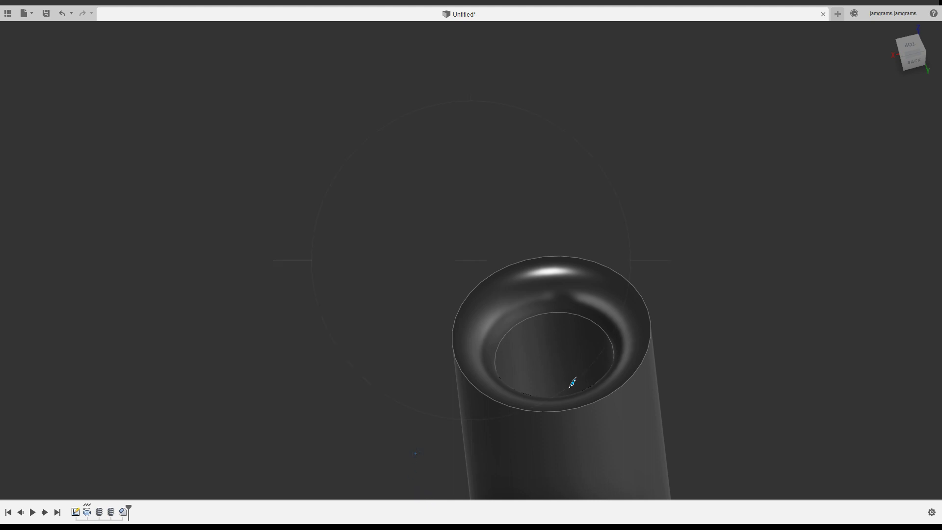
# Step: Undo and redo the top-rim rounding to compare, ending with the flat top end
pyautogui.keyDown('shift'); pyautogui.moveTo(418, 430); pyautogui.dragTo(415, 422, button='middle'); pyautogui.keyUp('shift')
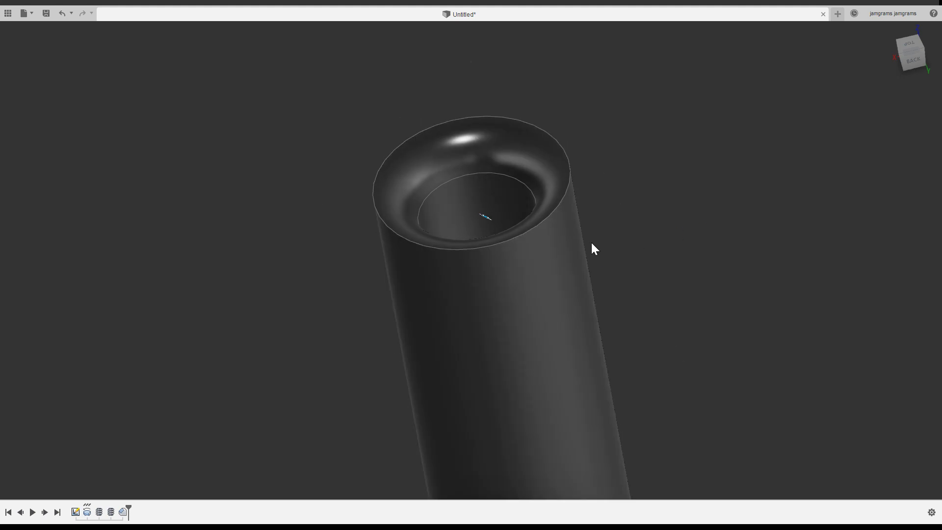
pyautogui.hotkey('ctrl', 'z')
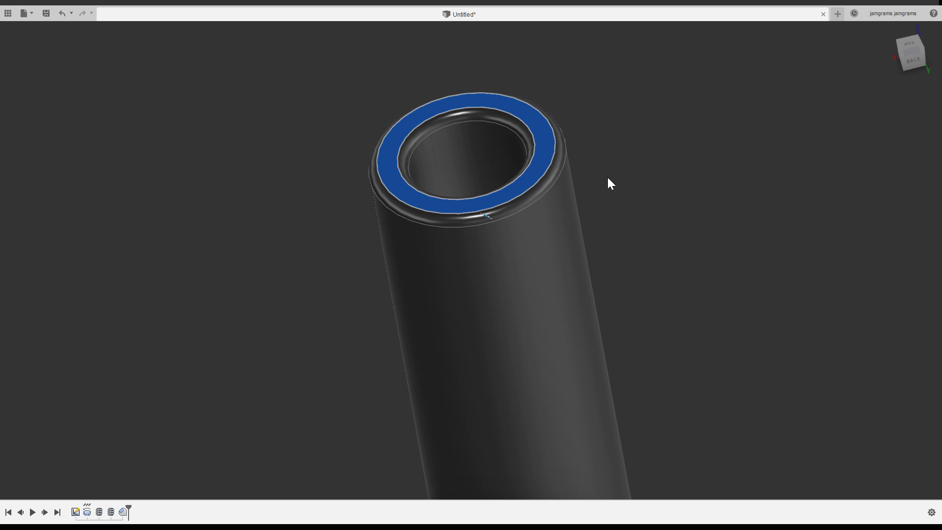
pyautogui.hotkey('ctrl', 'z')
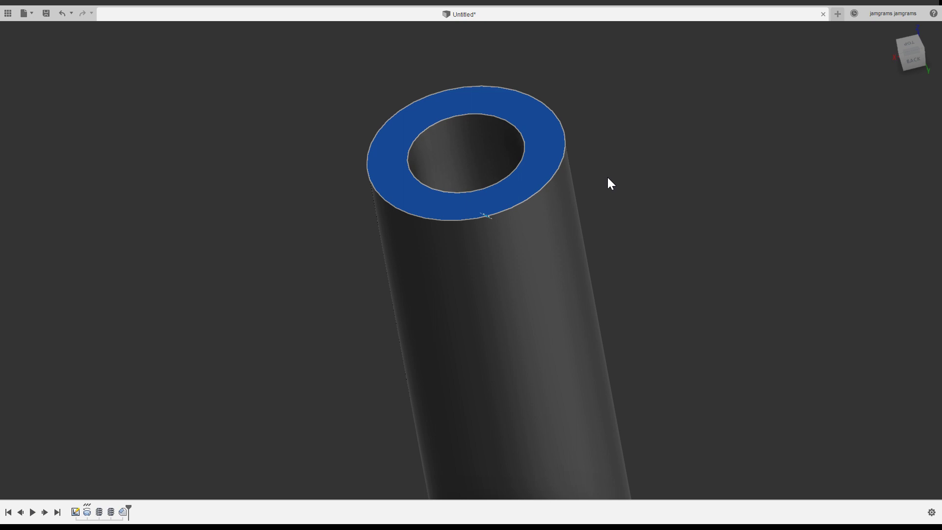
pyautogui.hotkey('ctrl', 'y')
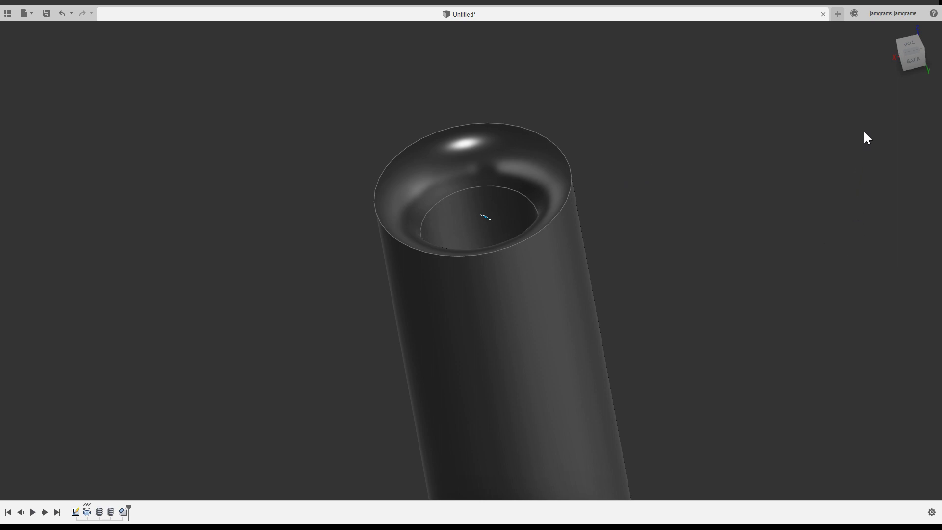
pyautogui.press('Escape')
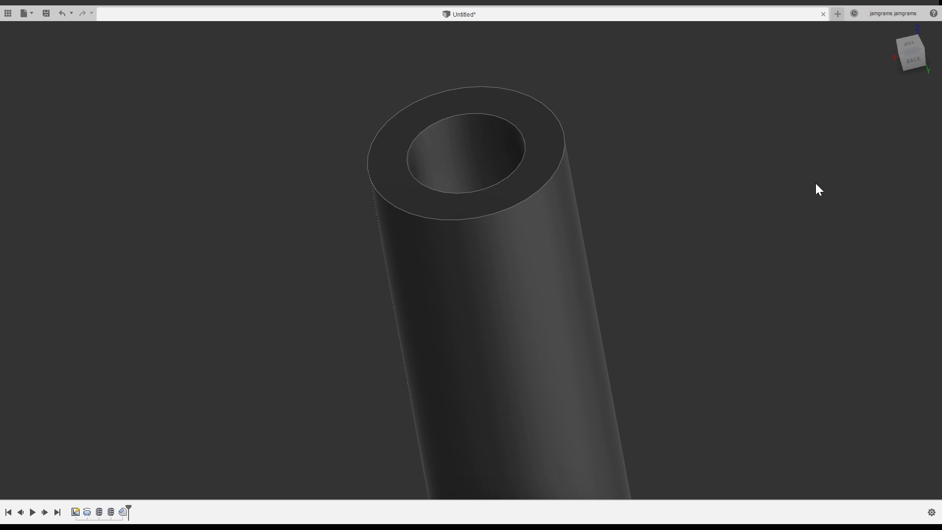
# Step: Fillet the edges of the tube's top ring face into a rounded lip
pyautogui.click(545, 170)
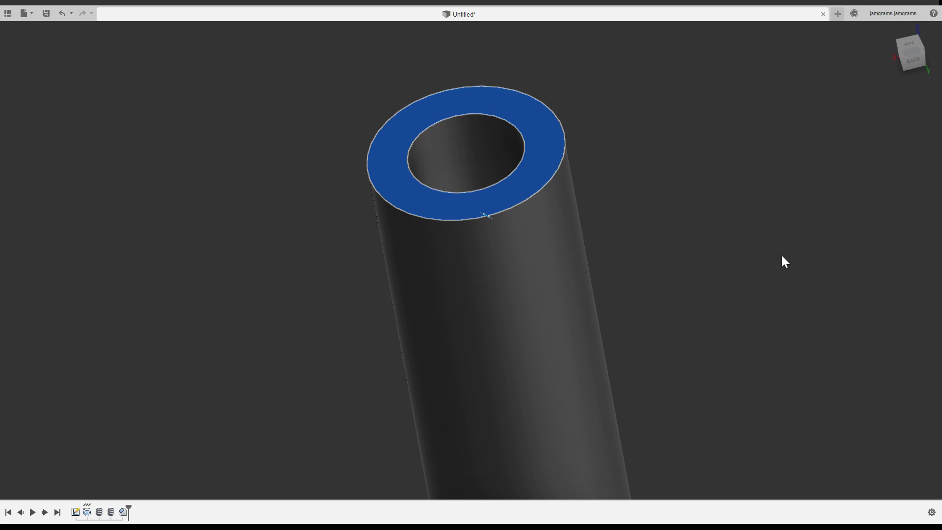
pyautogui.press('f')
pyautogui.press('Return')
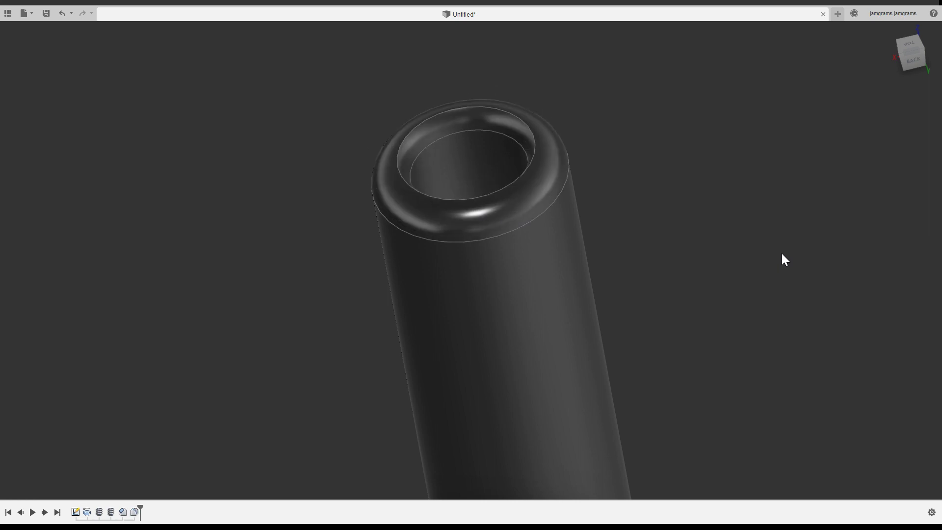
pyautogui.click(566, 264)
pyautogui.click(628, 251)
# Step: Add a fillet to the tube's inner top edge and drag it to size
pyautogui.scroll(-3, 418, 242)
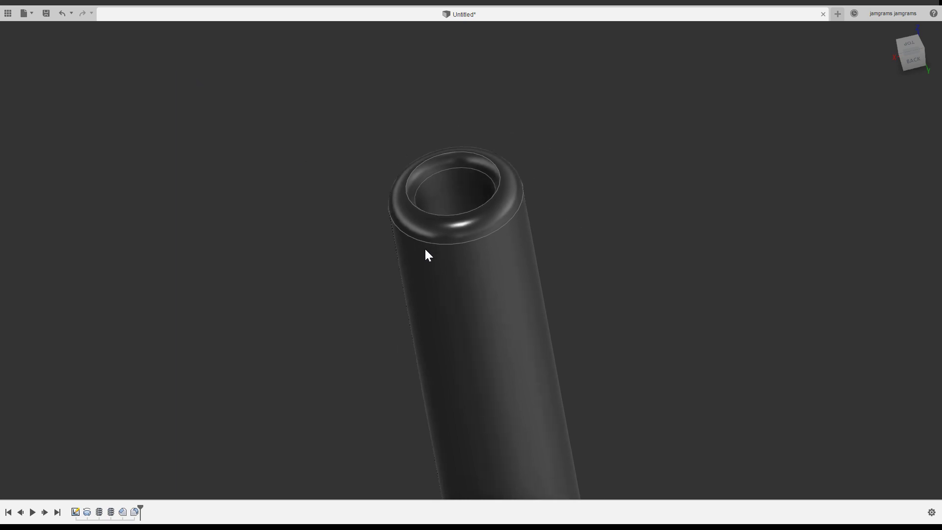
pyautogui.scroll(4, 423, 252)
pyautogui.scroll(4, 417, 240)
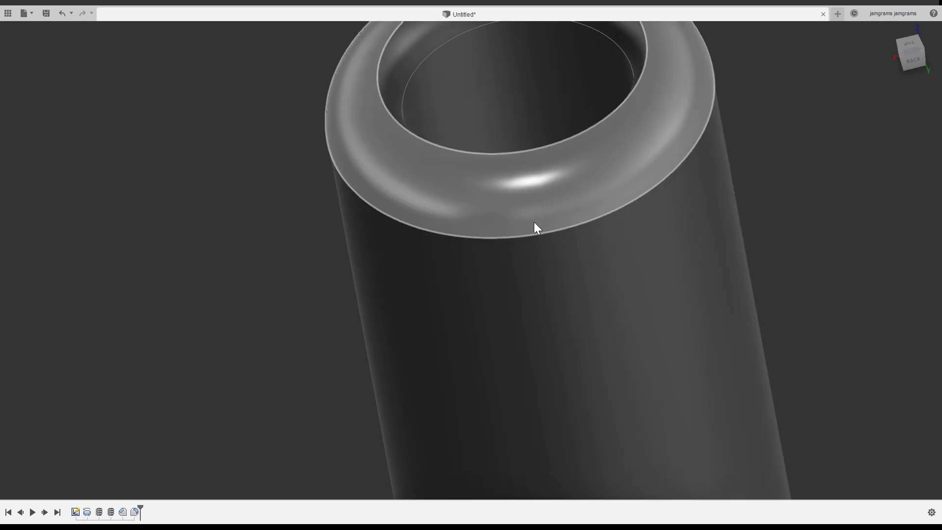
pyautogui.click(531, 234)
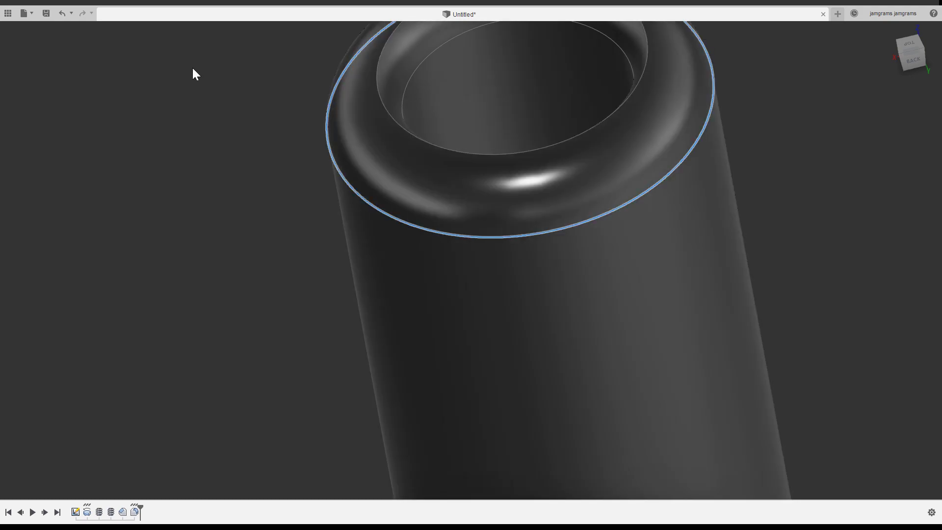
pyautogui.click(193, 82)
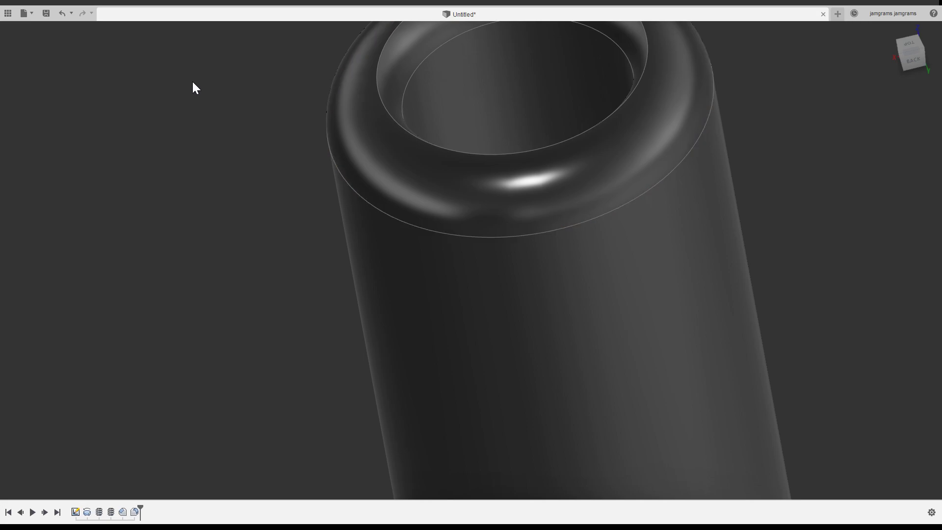
pyautogui.click(517, 152)
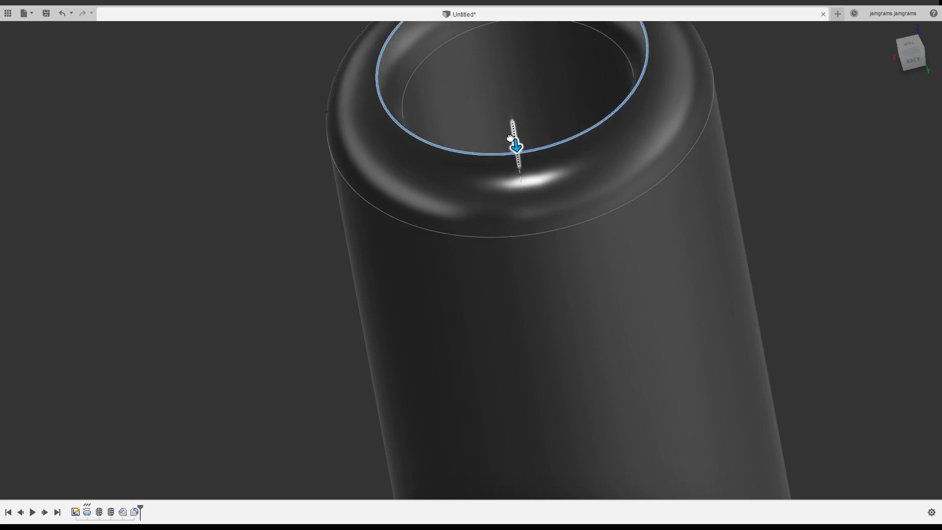
pyautogui.moveTo(517, 149)
pyautogui.mouseDown()
pyautogui.moveTo(514, 170)
pyautogui.moveTo(510, 156)
pyautogui.mouseUp()
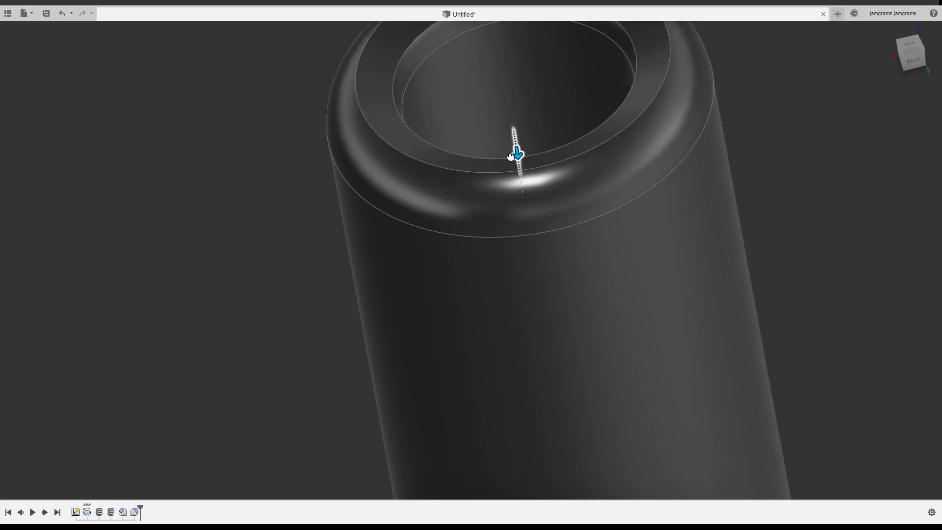
# Step: Cancel the rim fillets so the tube's top is a flat ring face again
pyautogui.press('Escape')
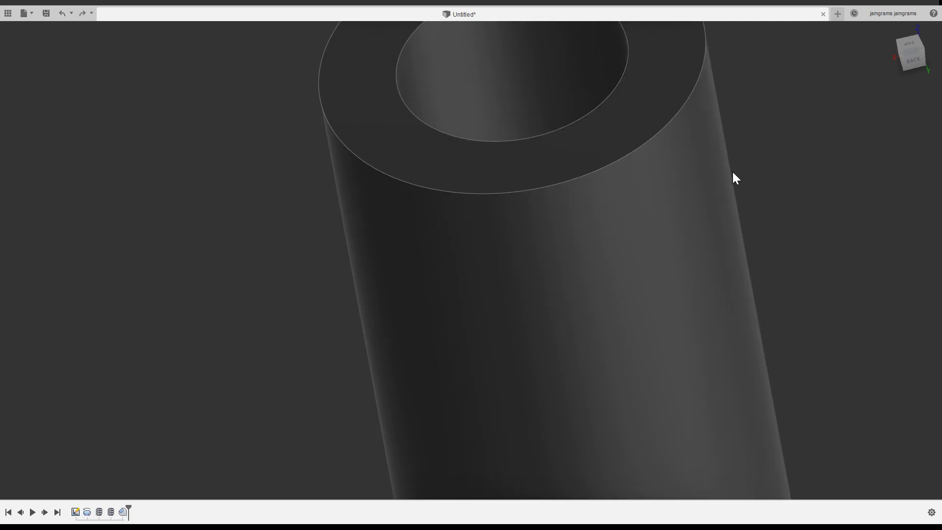
pyautogui.scroll(2, 732, 172)
pyautogui.scroll(-5, 731, 175)
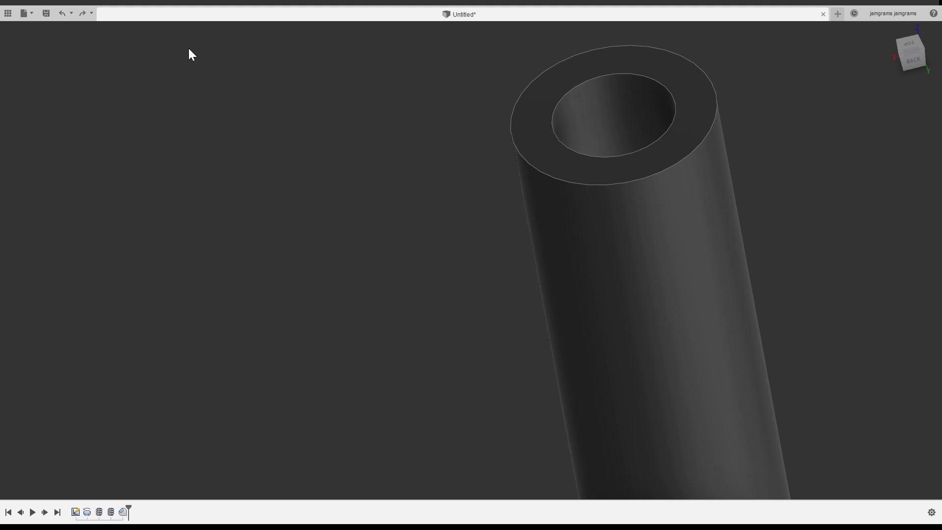
# Step: Chamfer the tube's outer top edge into a tall cone, lengthening the distance slightly
pyautogui.click(564, 181)
pyautogui.moveTo(564, 181); pyautogui.dragTo(575, 202)
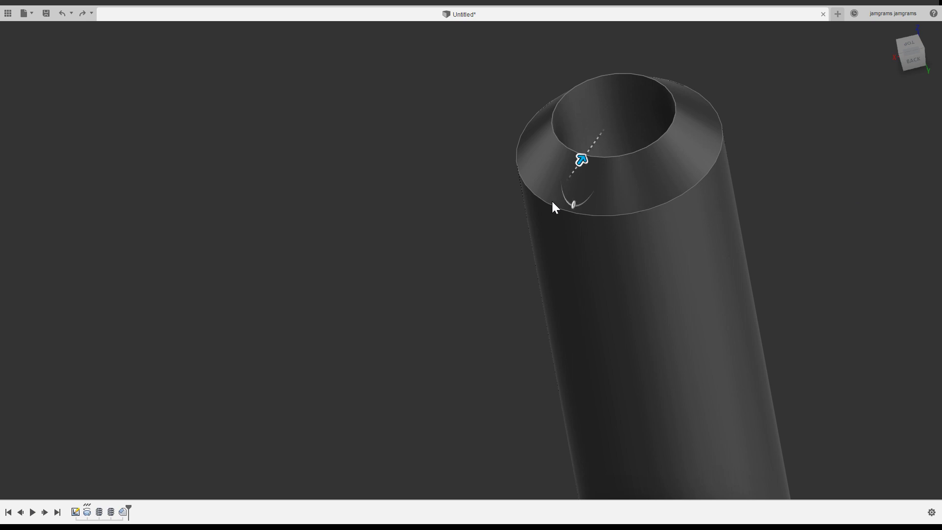
pyautogui.moveTo(583, 157); pyautogui.dragTo(579, 161)
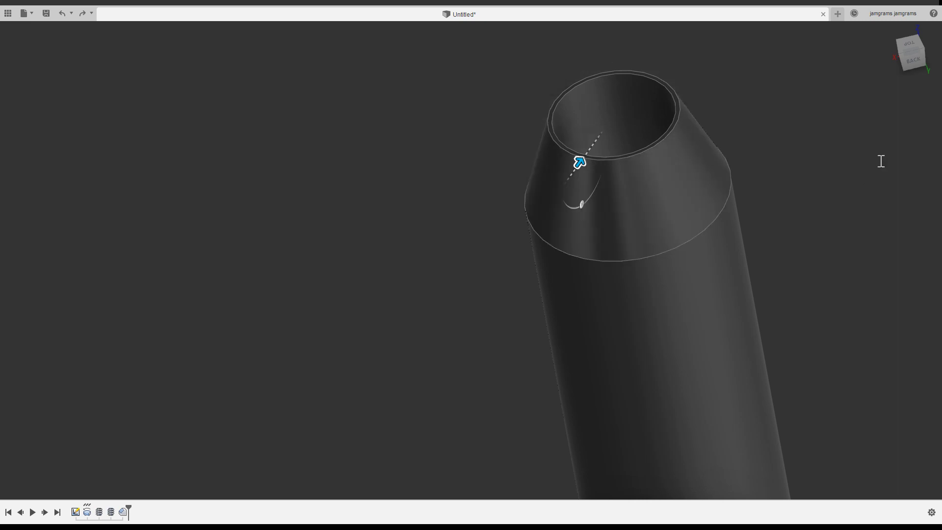
pyautogui.moveTo(588, 162); pyautogui.dragTo(579, 160)
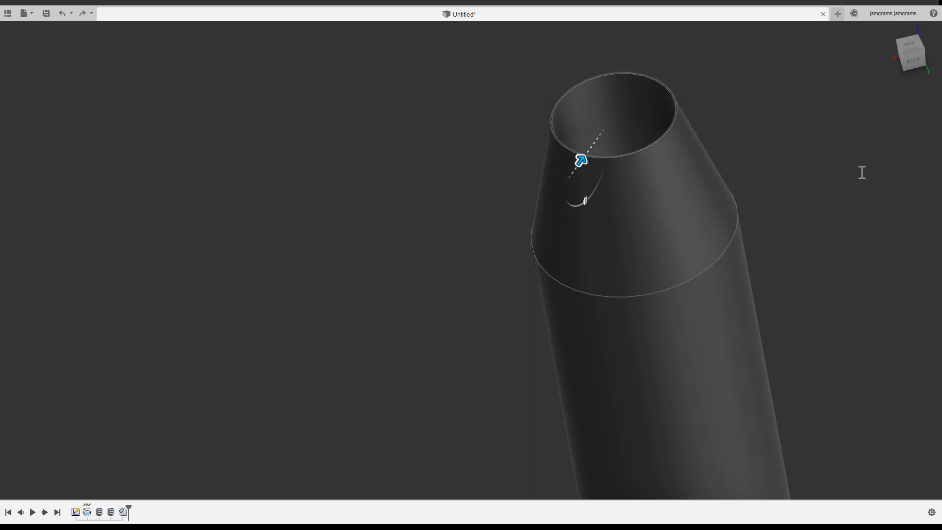
pyautogui.scroll(-3, 556, 322)
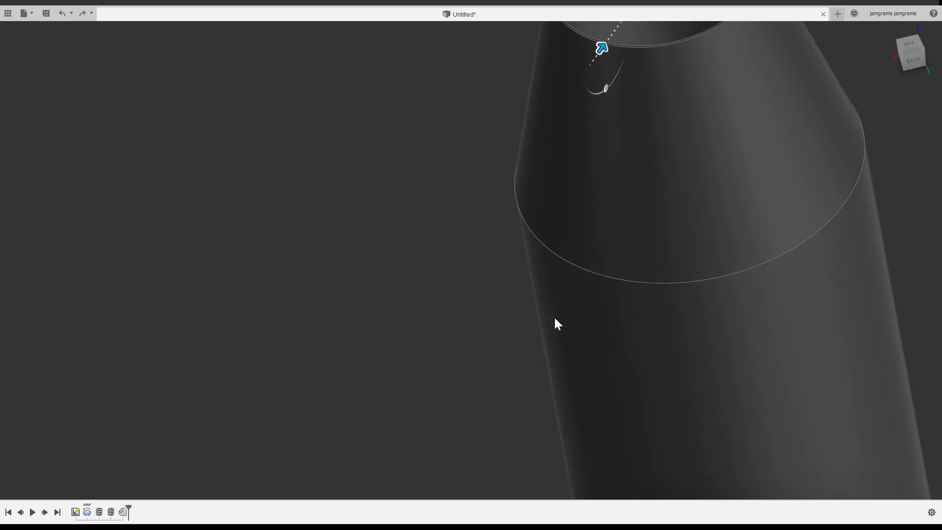
pyautogui.scroll(-3, 555, 320)
pyautogui.scroll(-2, 550, 327)
pyautogui.scroll(-1, 540, 339)
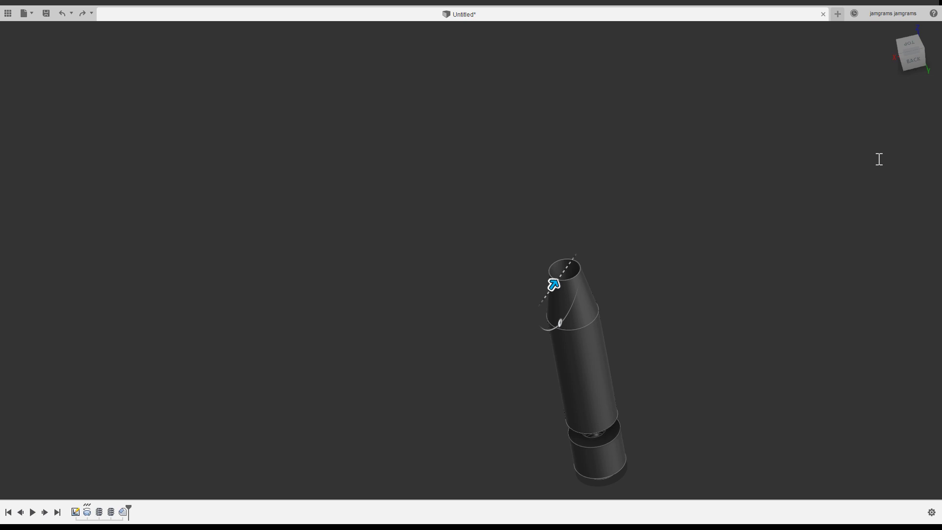
# Step: Cancel the conical chamfer and a trial Press Pull on the top rim
pyautogui.press('Escape')
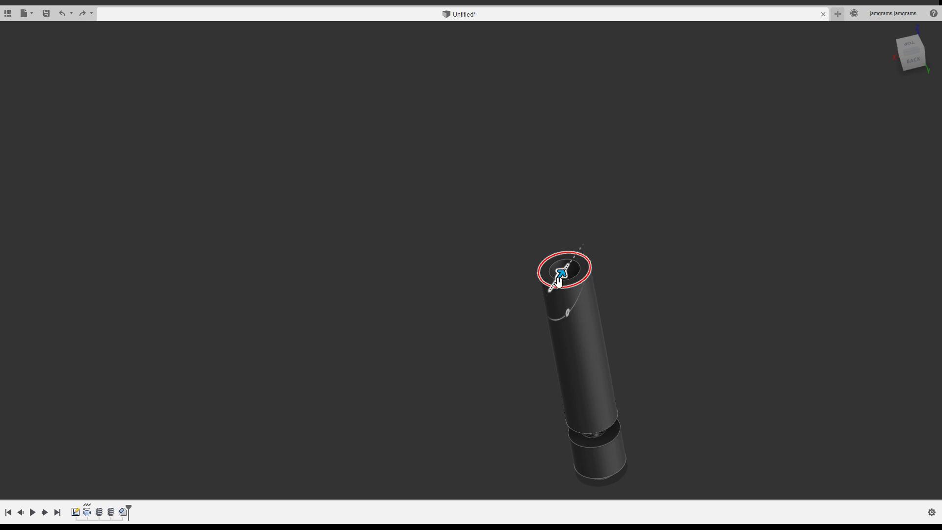
pyautogui.moveTo(561, 274)
pyautogui.mouseDown()
pyautogui.moveTo(552, 298)
pyautogui.moveTo(553, 285)
pyautogui.mouseUp()
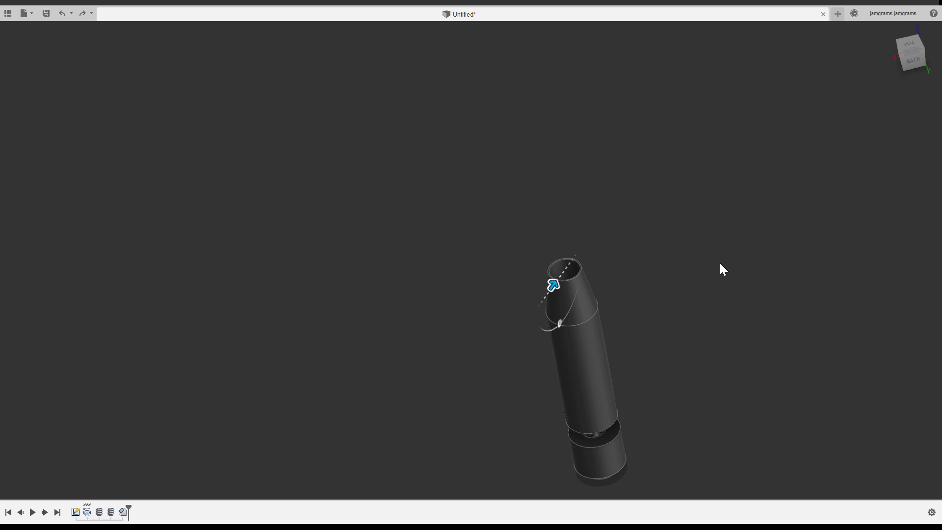
pyautogui.press('Escape')
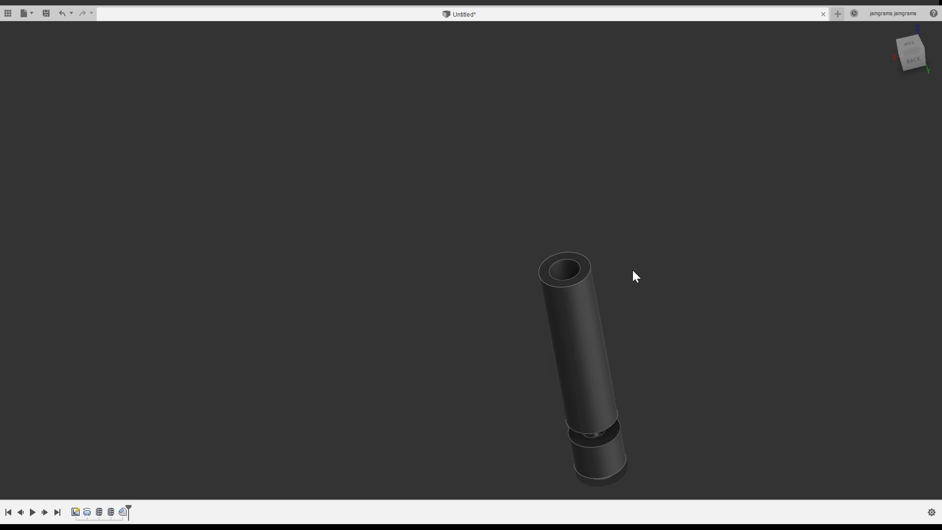
# Step: Undo the last feature, then drag the tube's top outer edge inward into a long taper
pyautogui.hotkey('ctrl', 'z')
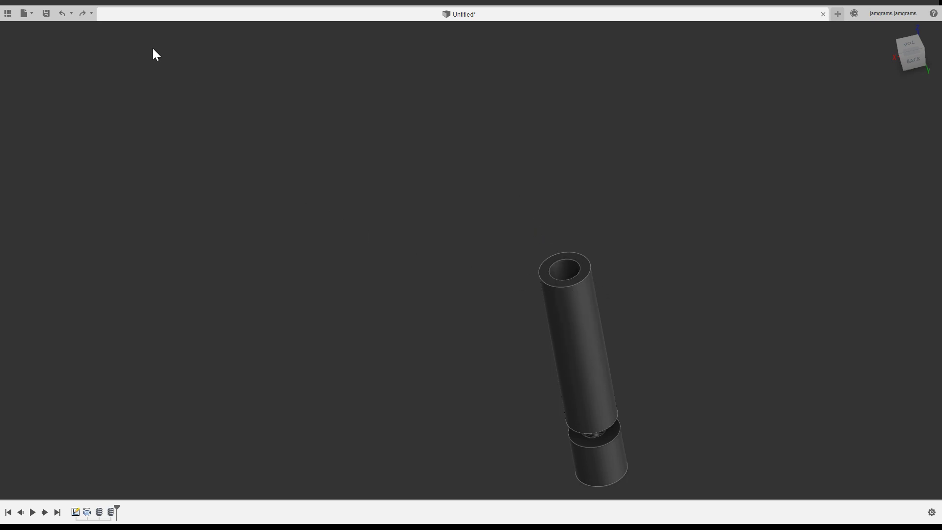
pyautogui.click(557, 286)
pyautogui.scroll(-2, 645, 282)
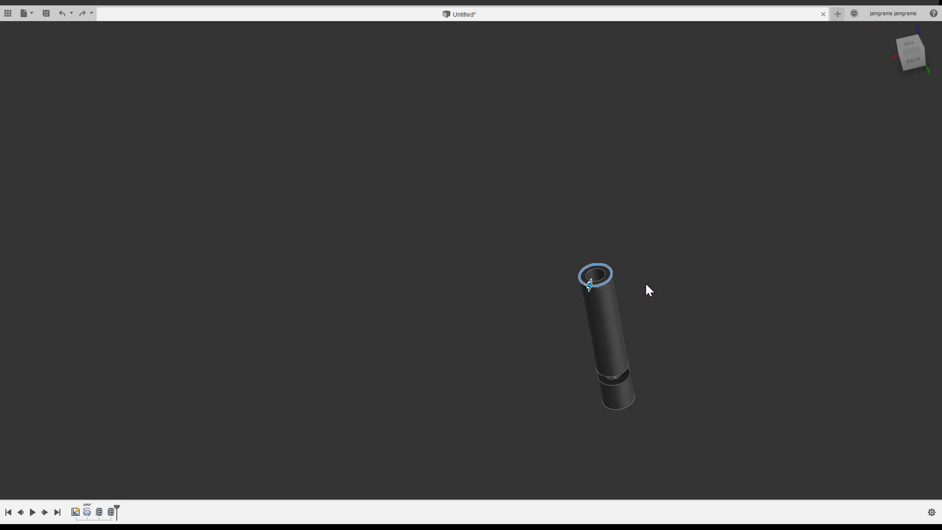
pyautogui.scroll(3, 644, 282)
pyautogui.scroll(3, 657, 265)
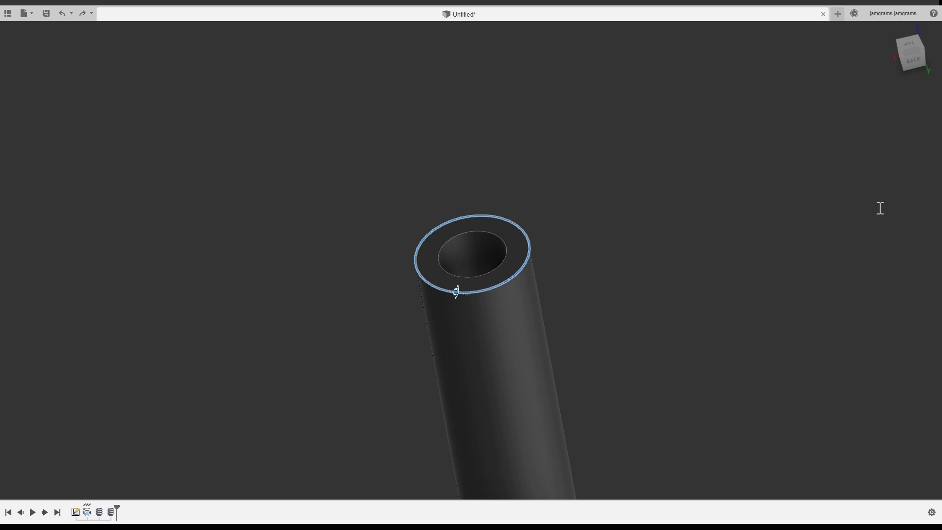
pyautogui.scroll(2, 883, 177)
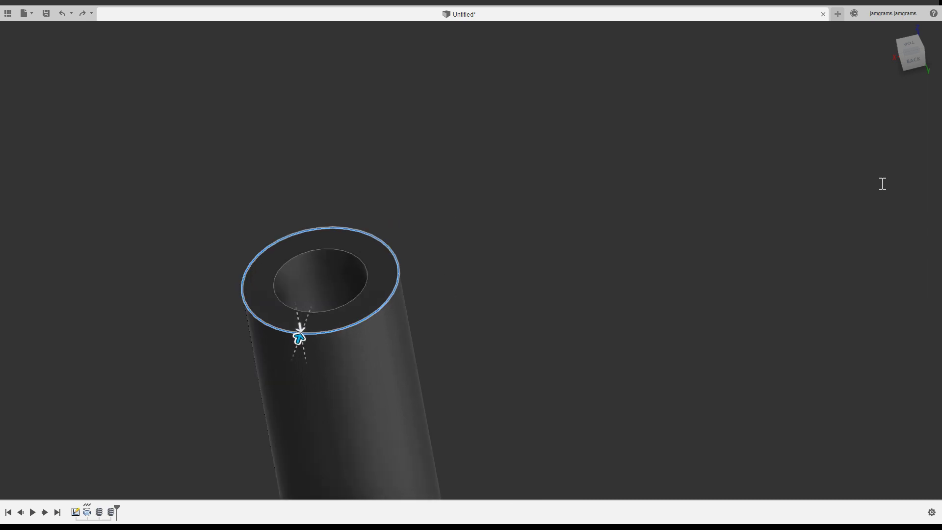
pyautogui.scroll(1, 882, 184)
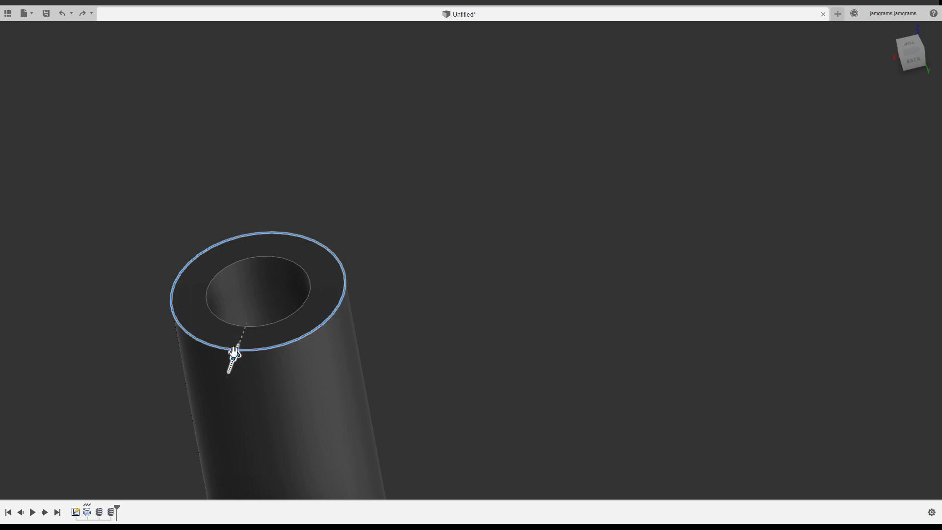
pyautogui.moveTo(234, 355); pyautogui.dragTo(238, 334)
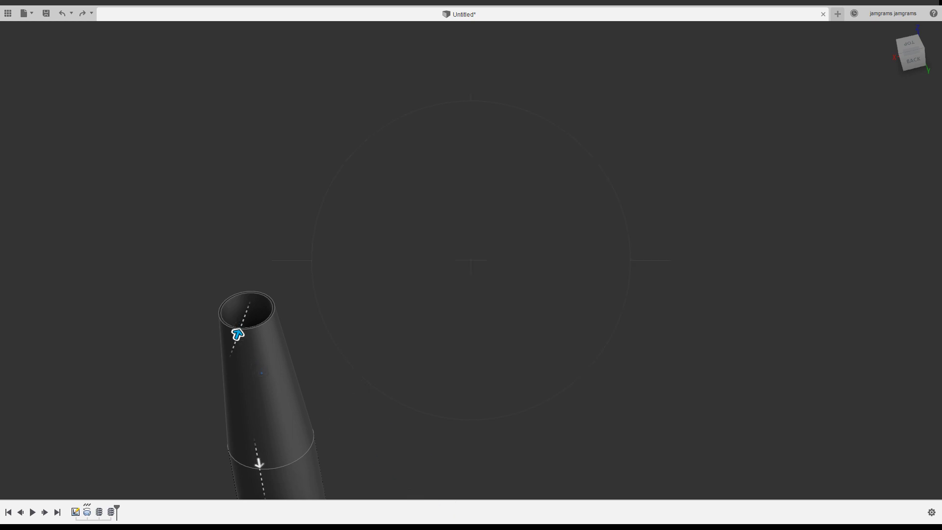
pyautogui.keyDown('shift'); pyautogui.moveTo(261, 373); pyautogui.dragTo(295, 354, button='middle'); pyautogui.keyUp('shift')
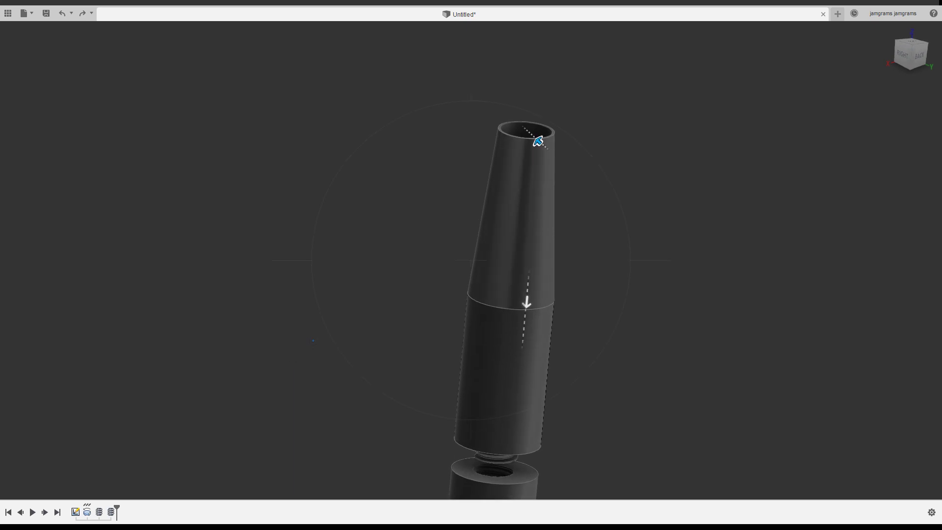
pyautogui.scroll(1, 538, 141)
pyautogui.scroll(1, 545, 118)
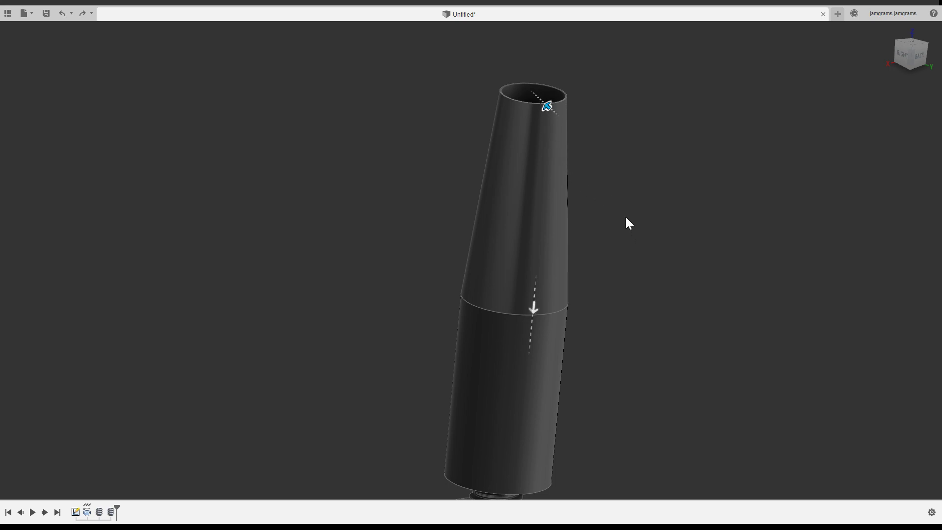
# Step: Confirm the taper and shell the upper body, leaving its top open
pyautogui.press('Return')
pyautogui.click(508, 321)
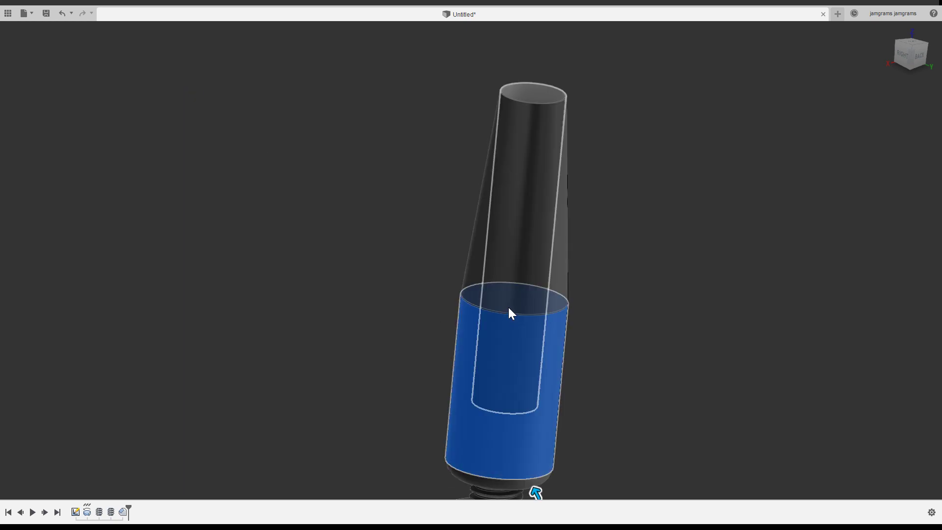
pyautogui.click(508, 310)
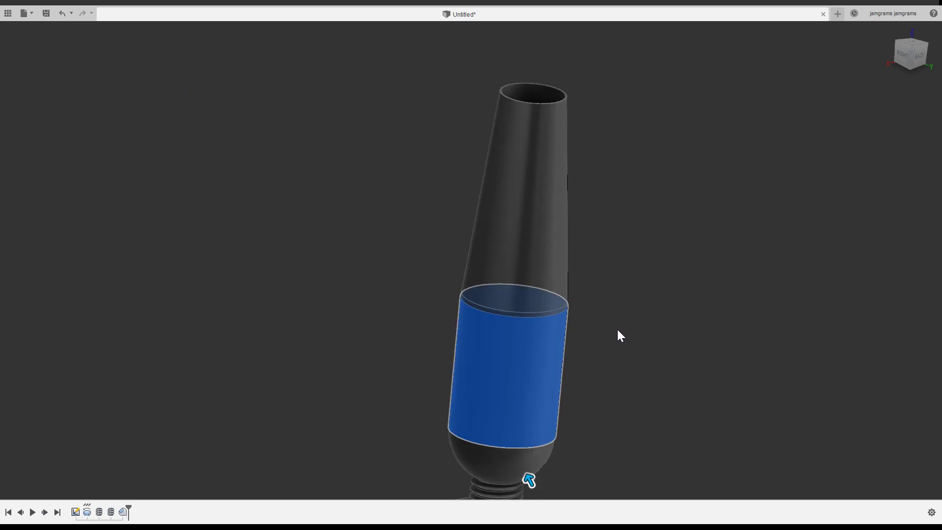
pyautogui.scroll(3, 615, 328)
pyautogui.scroll(-5, 587, 340)
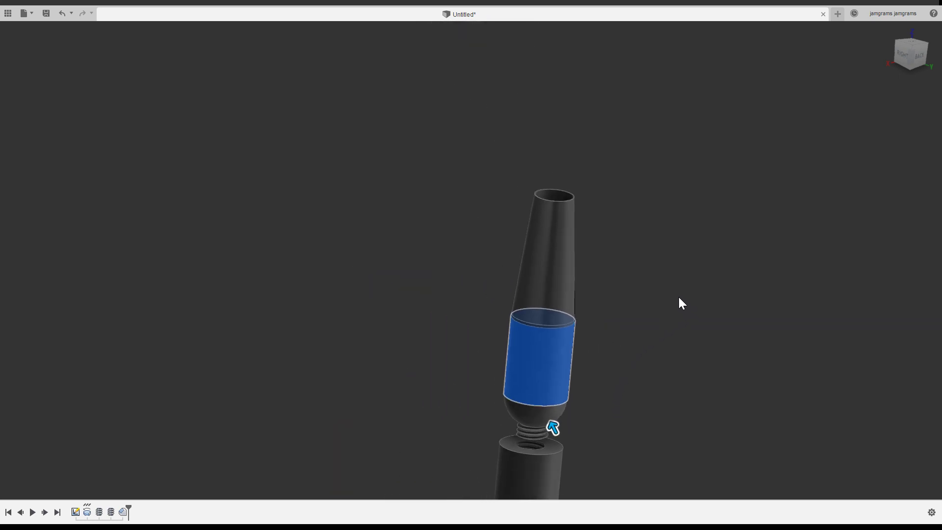
pyautogui.press('Return')
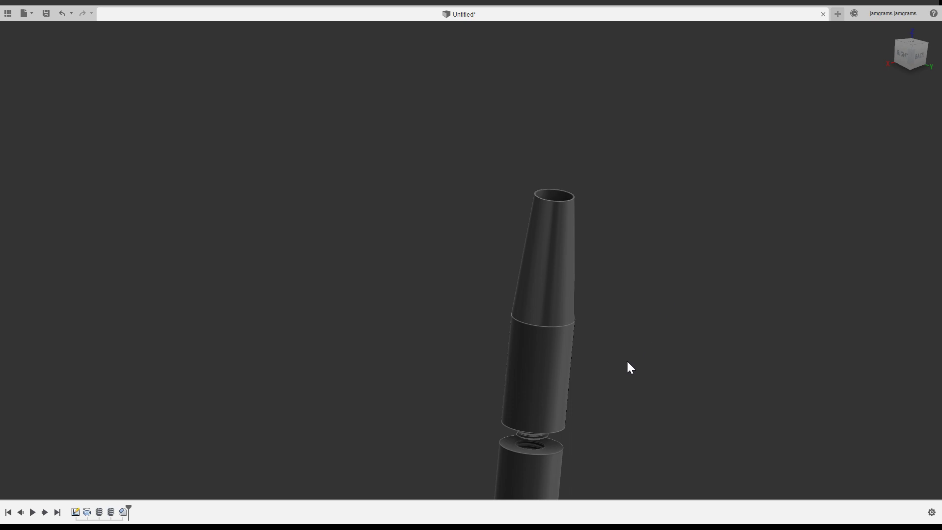
pyautogui.scroll(2, 620, 372)
pyautogui.scroll(-4, 620, 369)
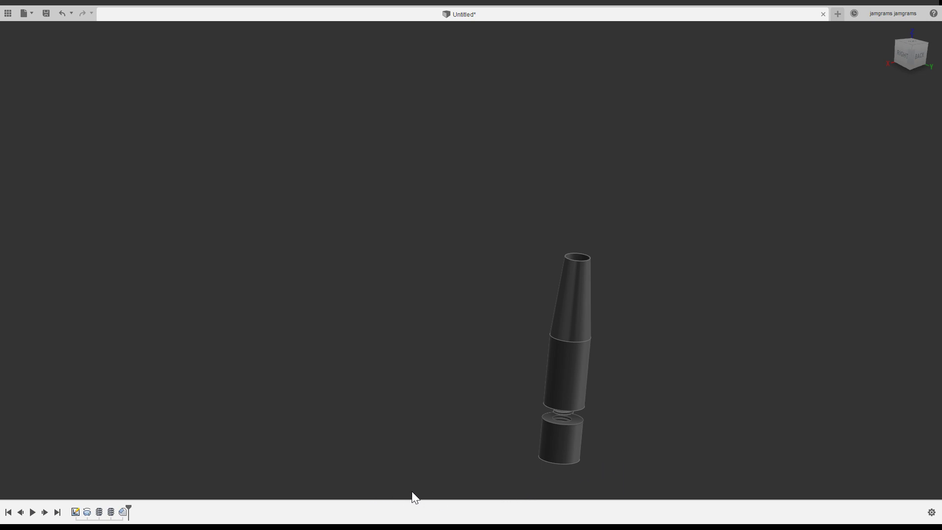
# Step: Bring the lower cap's underside into view and start chamfering its bottom edge
pyautogui.keyDown('shift'); pyautogui.moveTo(607, 483); pyautogui.dragTo(459, 255, button='middle'); pyautogui.keyUp('shift')
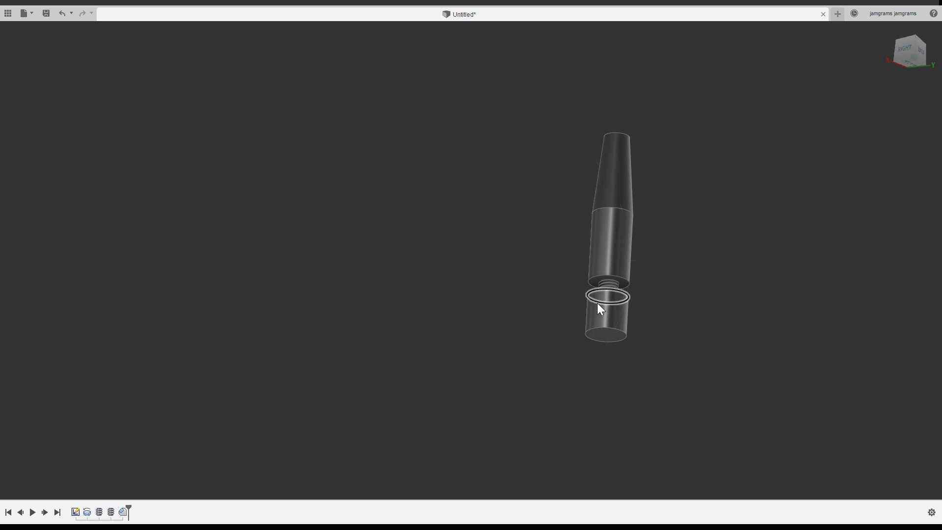
pyautogui.click(586, 330)
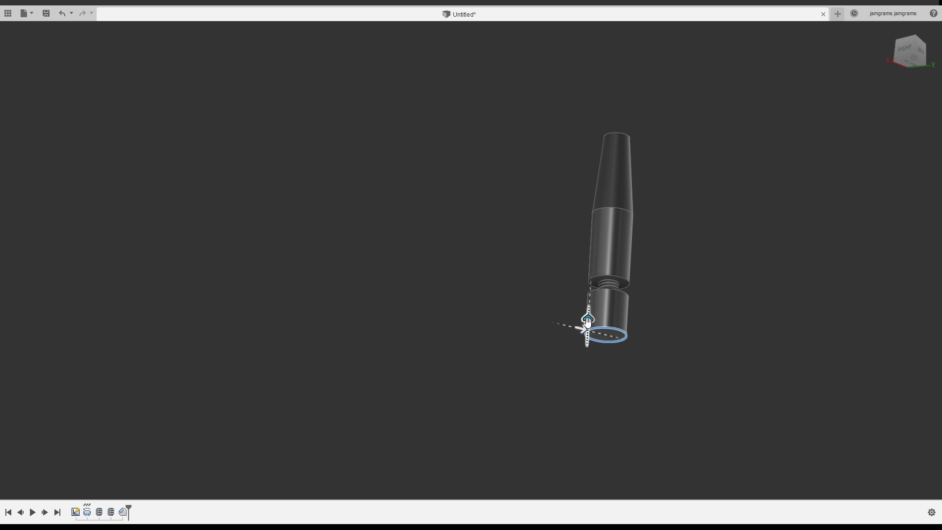
pyautogui.scroll(2, 605, 342)
pyautogui.scroll(3, 600, 340)
pyautogui.scroll(3, 590, 335)
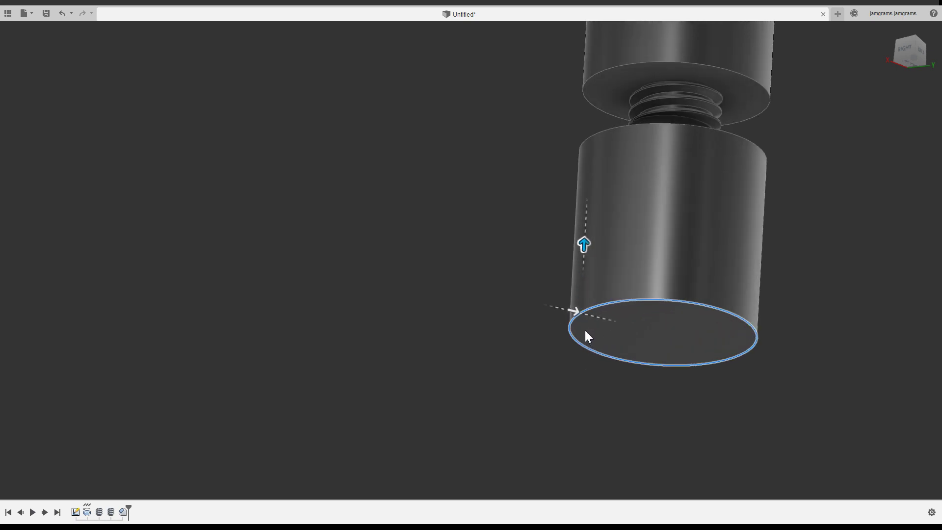
pyautogui.moveTo(570, 312); pyautogui.dragTo(587, 326)
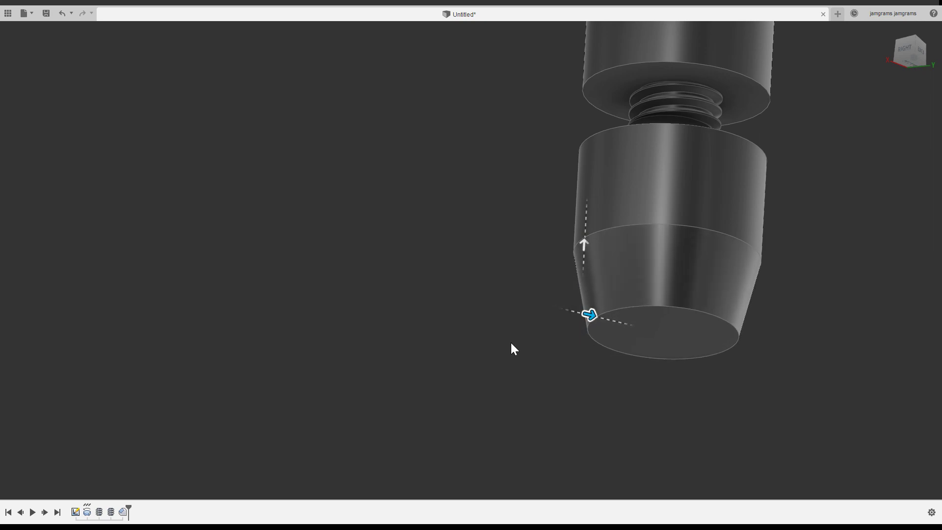
# Step: Tune the chamfer for a slightly larger flat base and shorter side height, then confirm
pyautogui.moveTo(591, 316)
pyautogui.mouseDown()
pyautogui.moveTo(631, 325)
pyautogui.moveTo(654, 311)
pyautogui.moveTo(618, 310)
pyautogui.mouseUp()
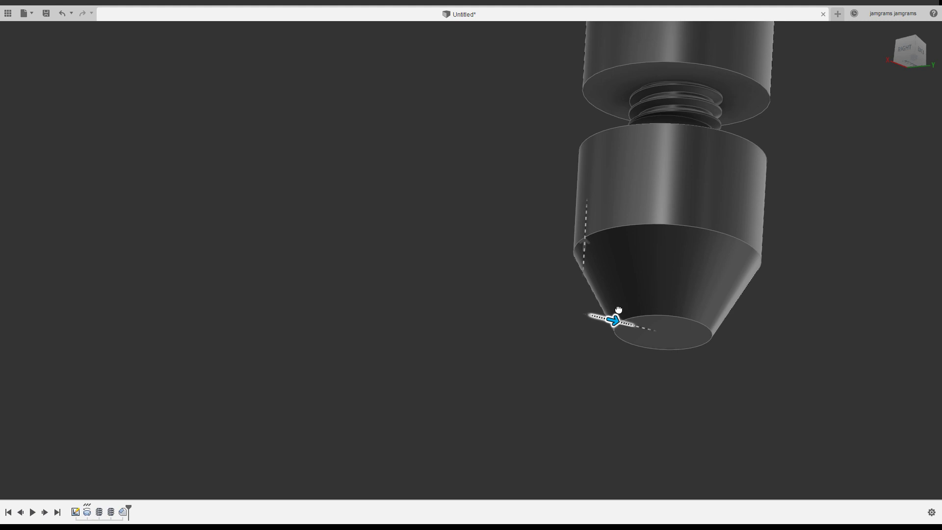
pyautogui.moveTo(619, 310); pyautogui.dragTo(613, 316)
pyautogui.moveTo(585, 248); pyautogui.dragTo(583, 301)
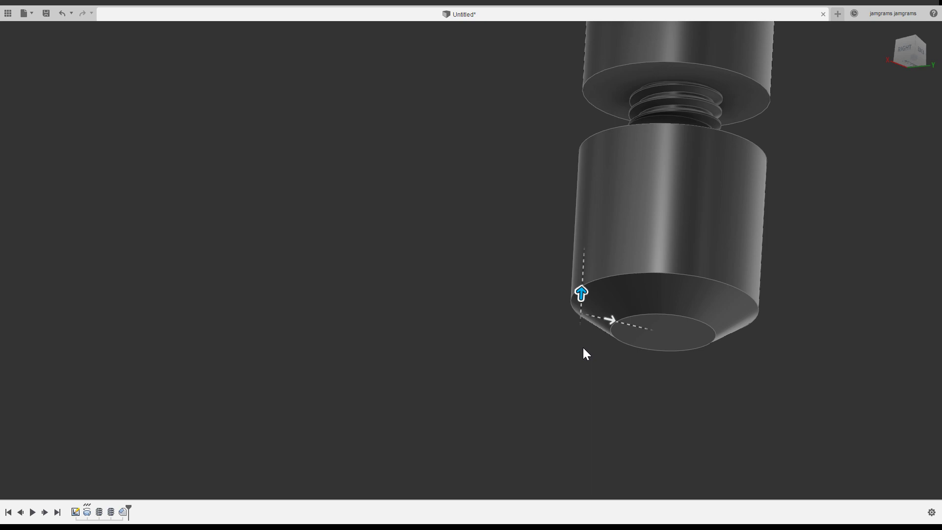
pyautogui.press('Return')
pyautogui.scroll(-2, 568, 312)
pyautogui.scroll(-3, 567, 306)
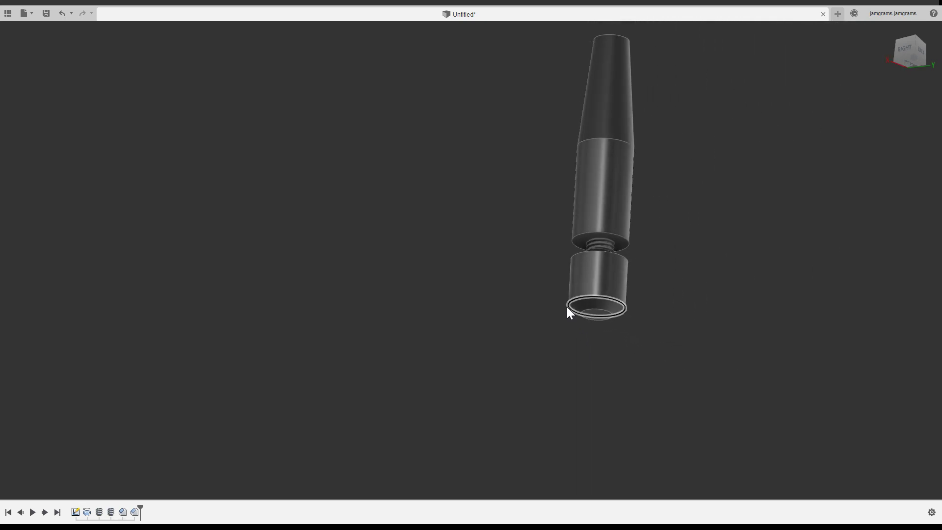
pyautogui.scroll(-2, 567, 306)
pyautogui.scroll(1, 567, 306)
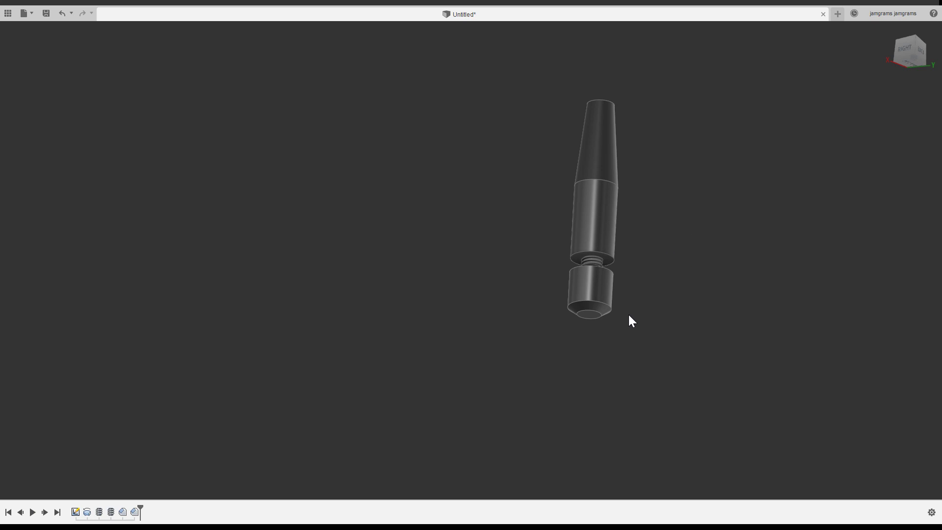
pyautogui.scroll(3, 670, 164)
pyautogui.scroll(2, 664, 167)
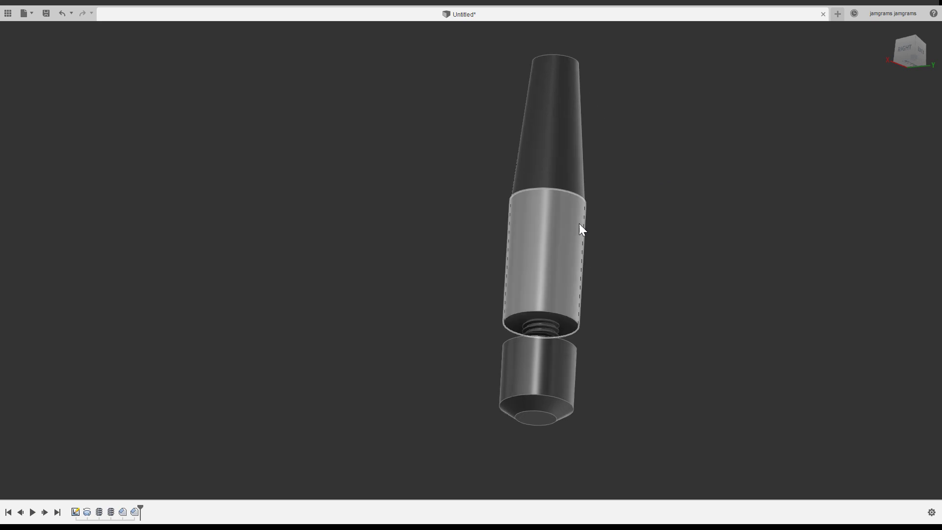